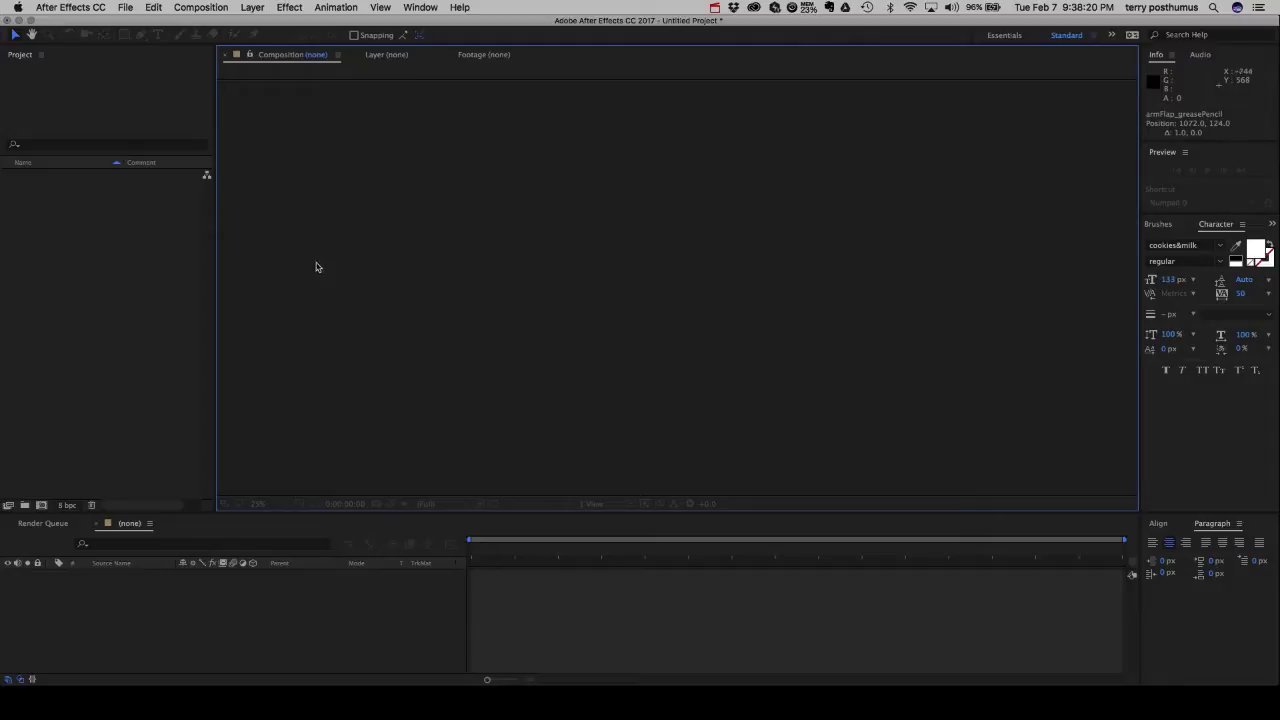
Import the armFlap_final.[00-57].tga sequence, using Guess to interpret its alpha as premultiplied.
{"action": "right_click", "coordinate": [66, 235]}
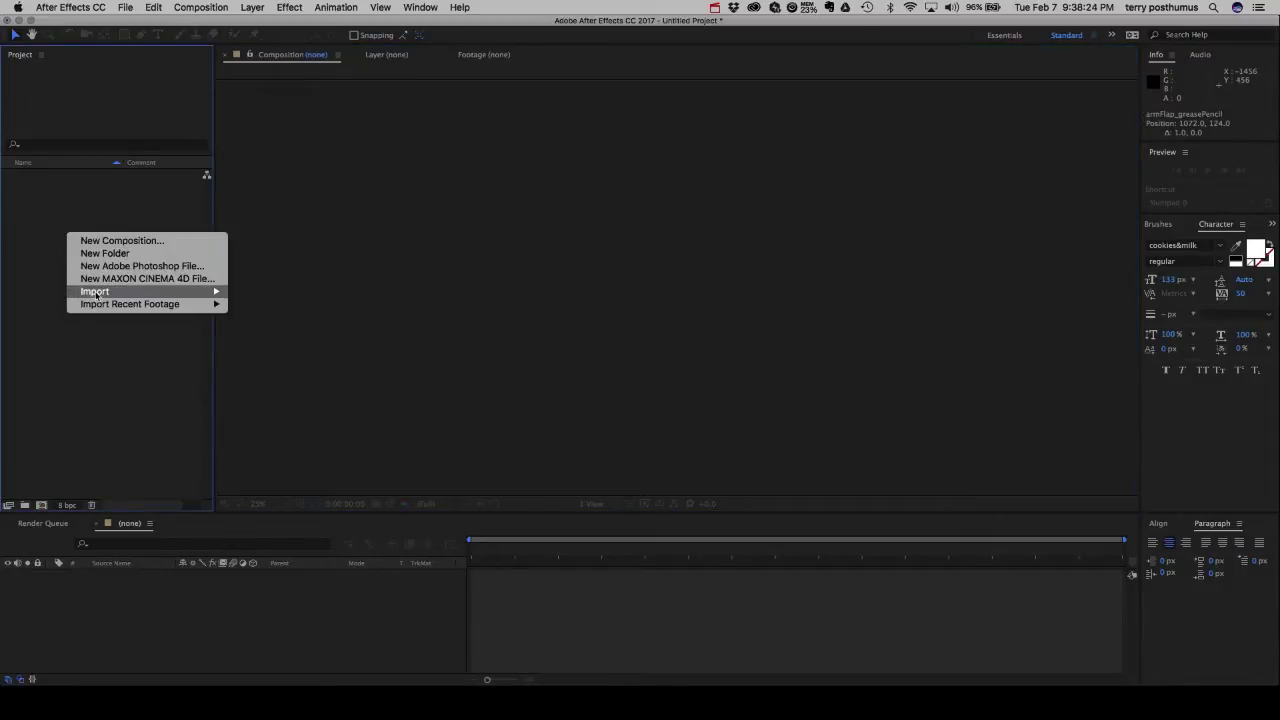
{"action": "mouse_move", "coordinate": [128, 293]}
{"action": "left_click", "coordinate": [250, 292]}
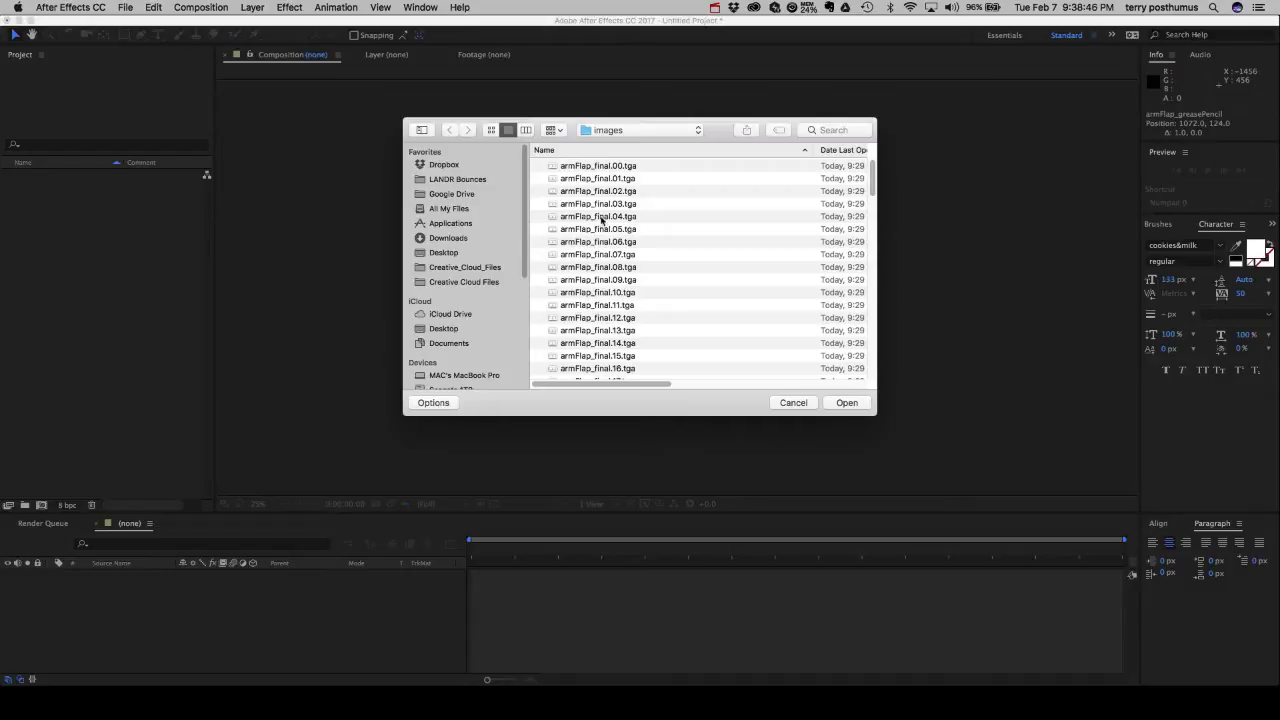
{"action": "left_click", "coordinate": [593, 171]}
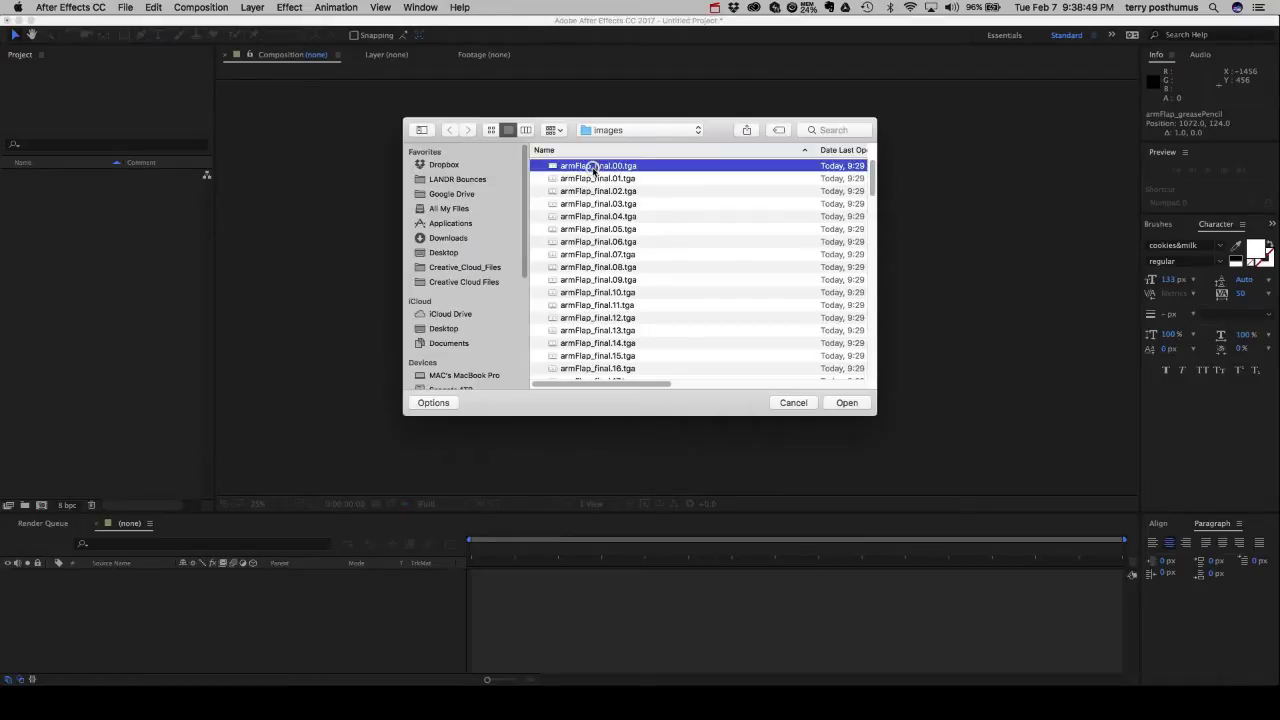
{"action": "left_click", "coordinate": [858, 404]}
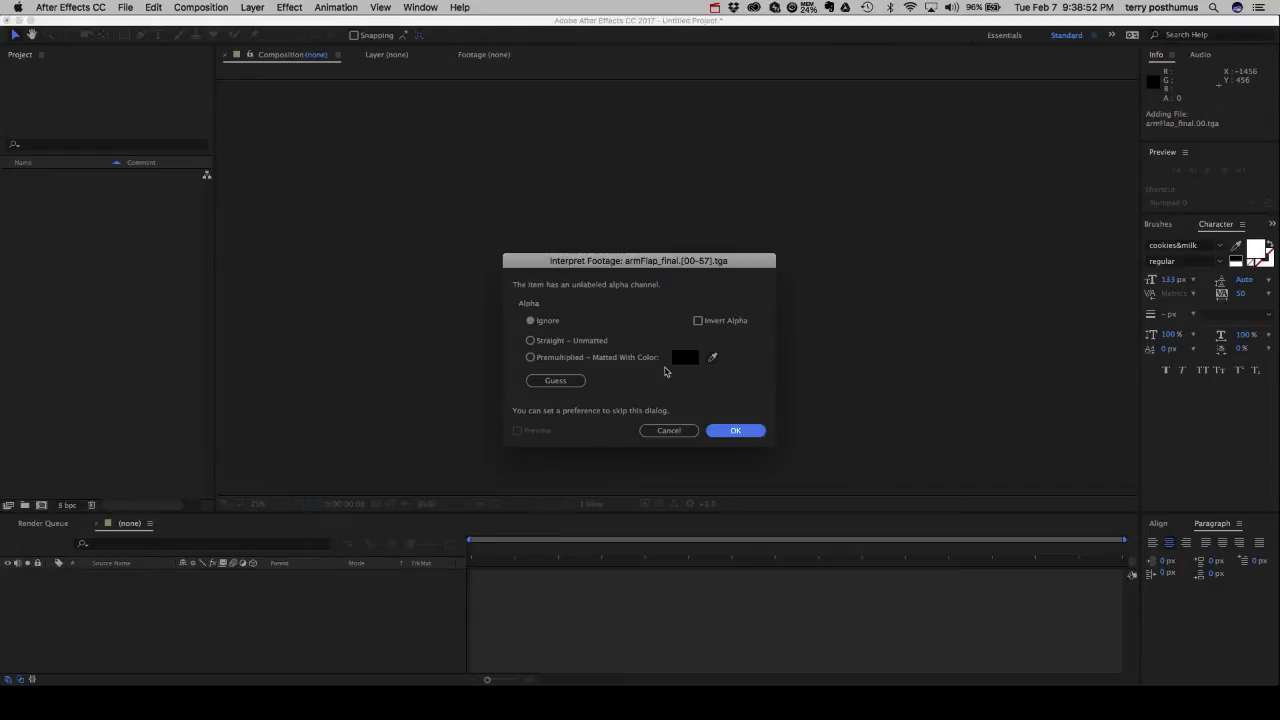
{"action": "left_click", "coordinate": [554, 382]}
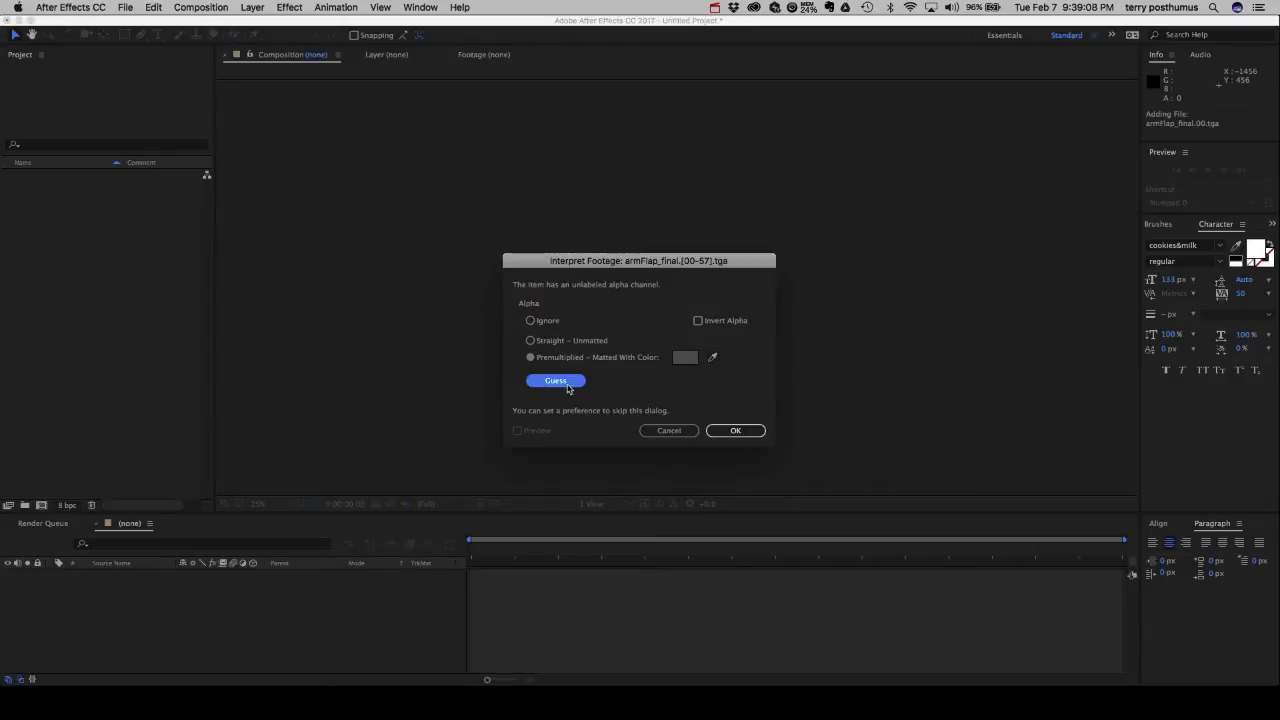
{"action": "left_click", "coordinate": [735, 430]}
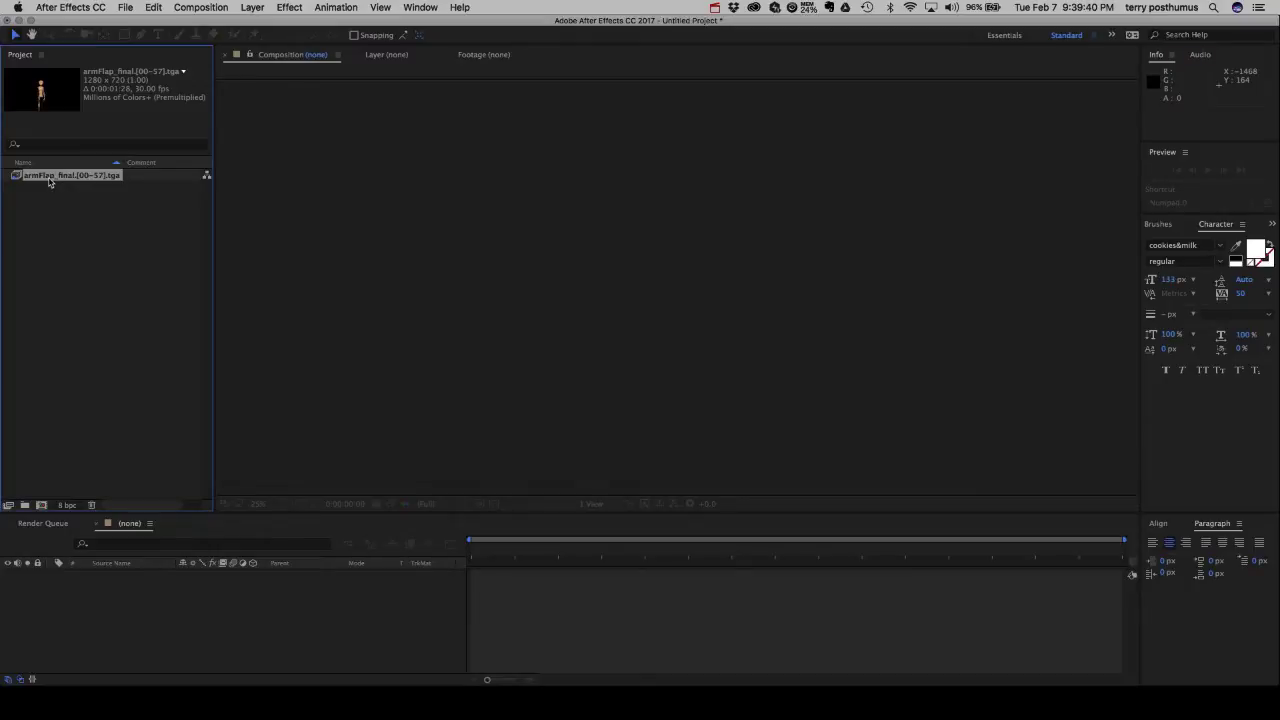
Reinterpret armFlap_final with an assumed frame rate of 24 fps, giving a 0:00:02:10 duration.
{"action": "right_click", "coordinate": [52, 181]}
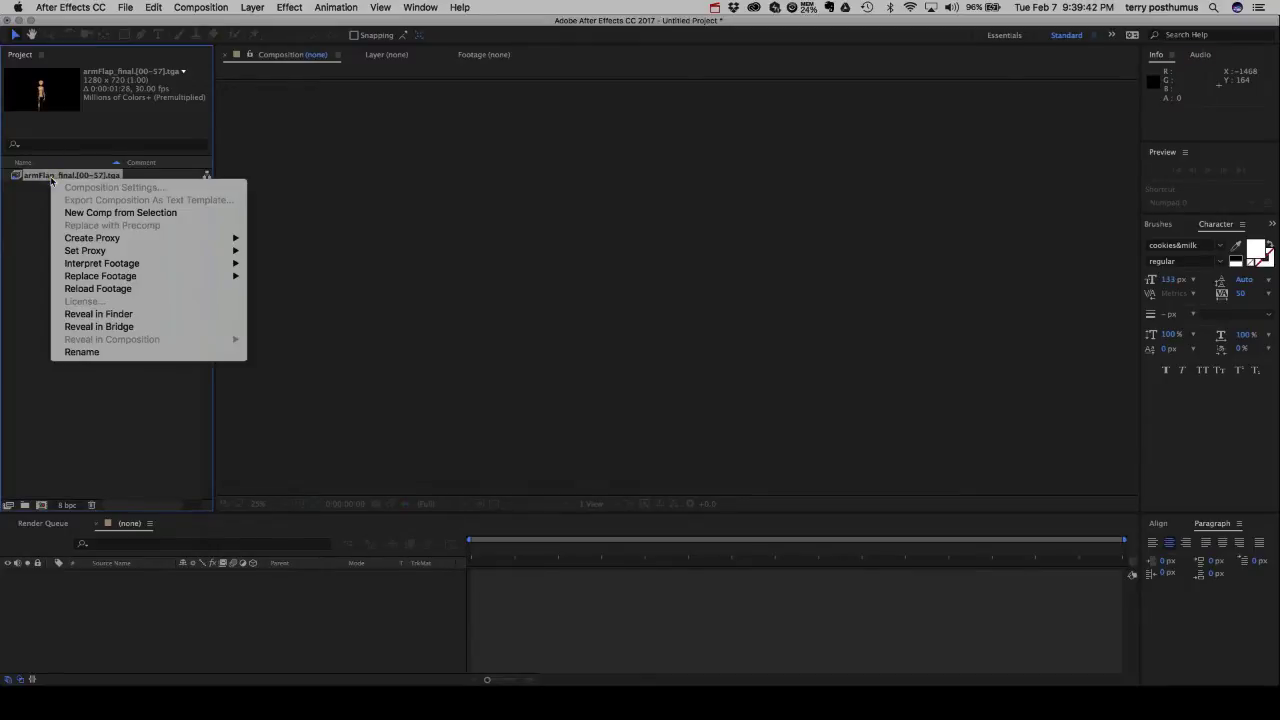
{"action": "mouse_move", "coordinate": [140, 263]}
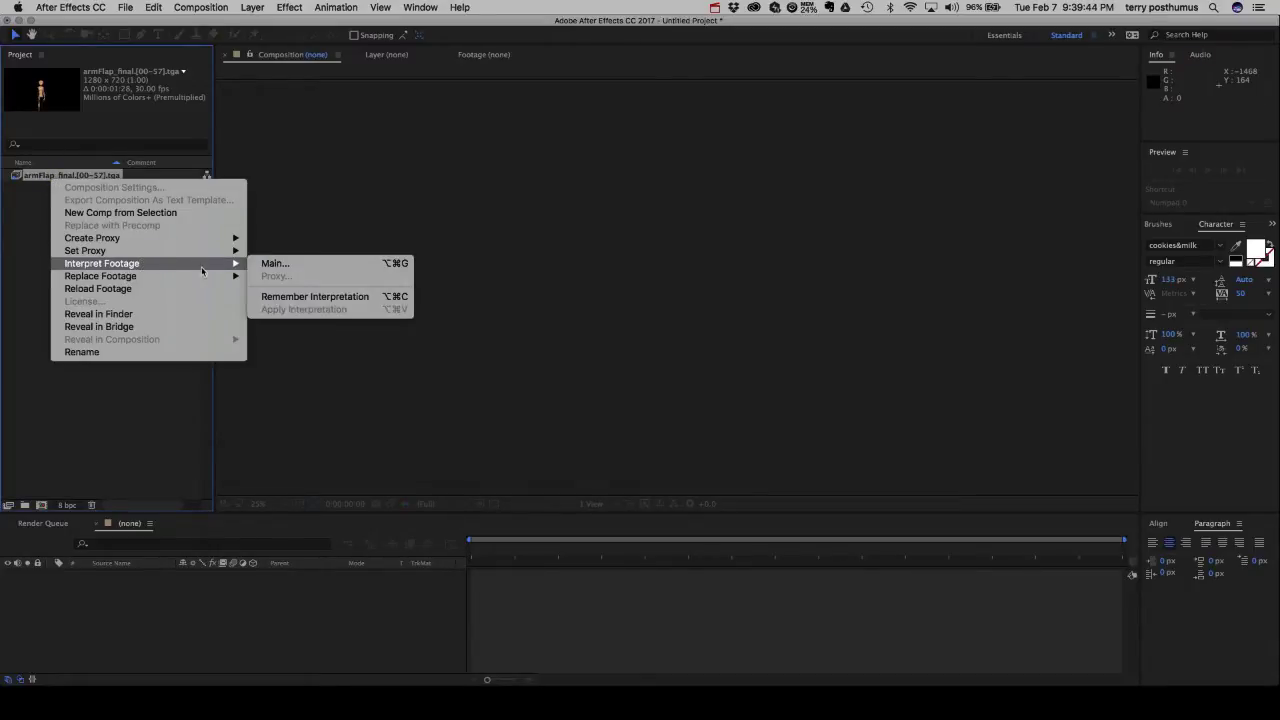
{"action": "left_click", "coordinate": [270, 264]}
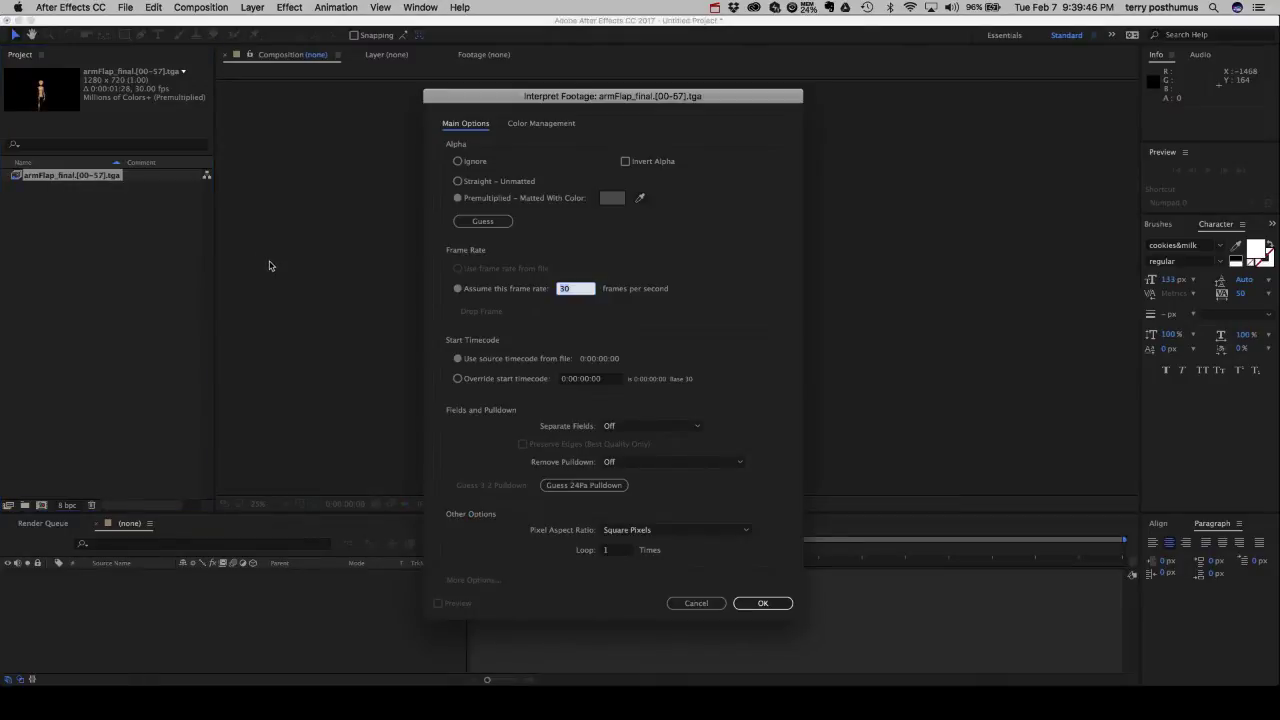
{"action": "left_click", "coordinate": [459, 291]}
{"action": "left_click", "coordinate": [563, 289]}
{"action": "type", "text": "24"}
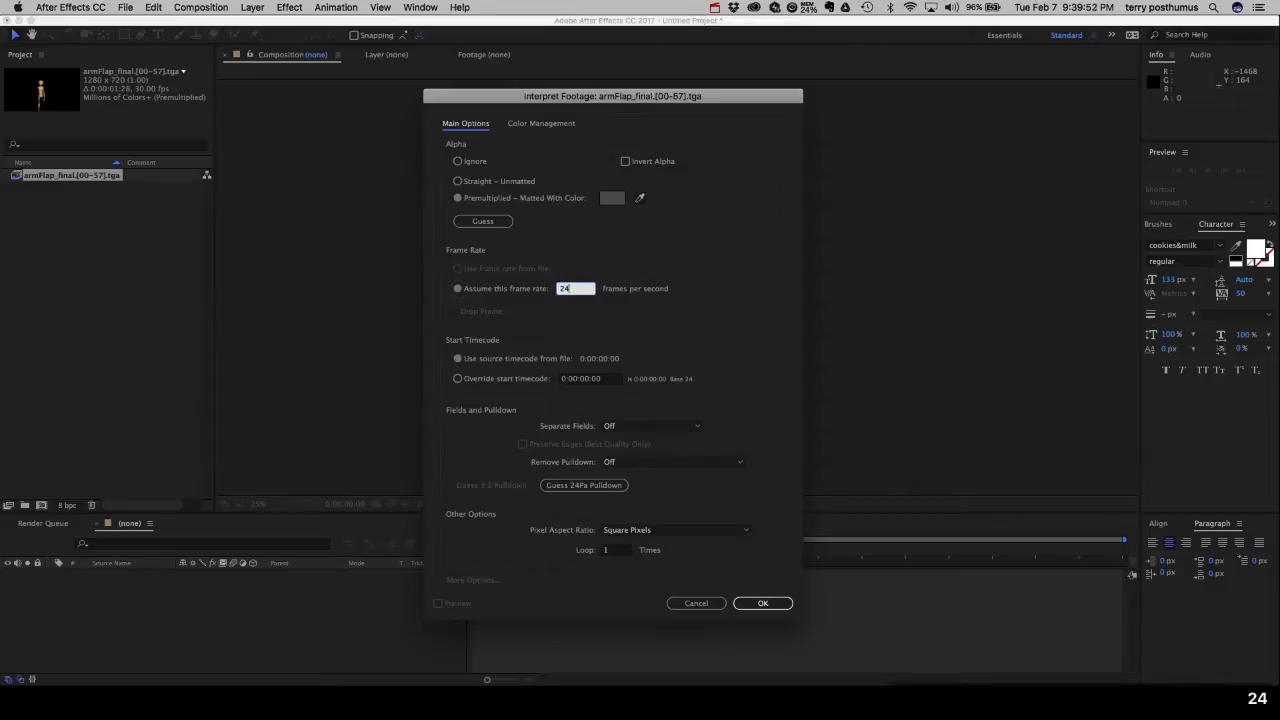
{"action": "left_click", "coordinate": [762, 603]}
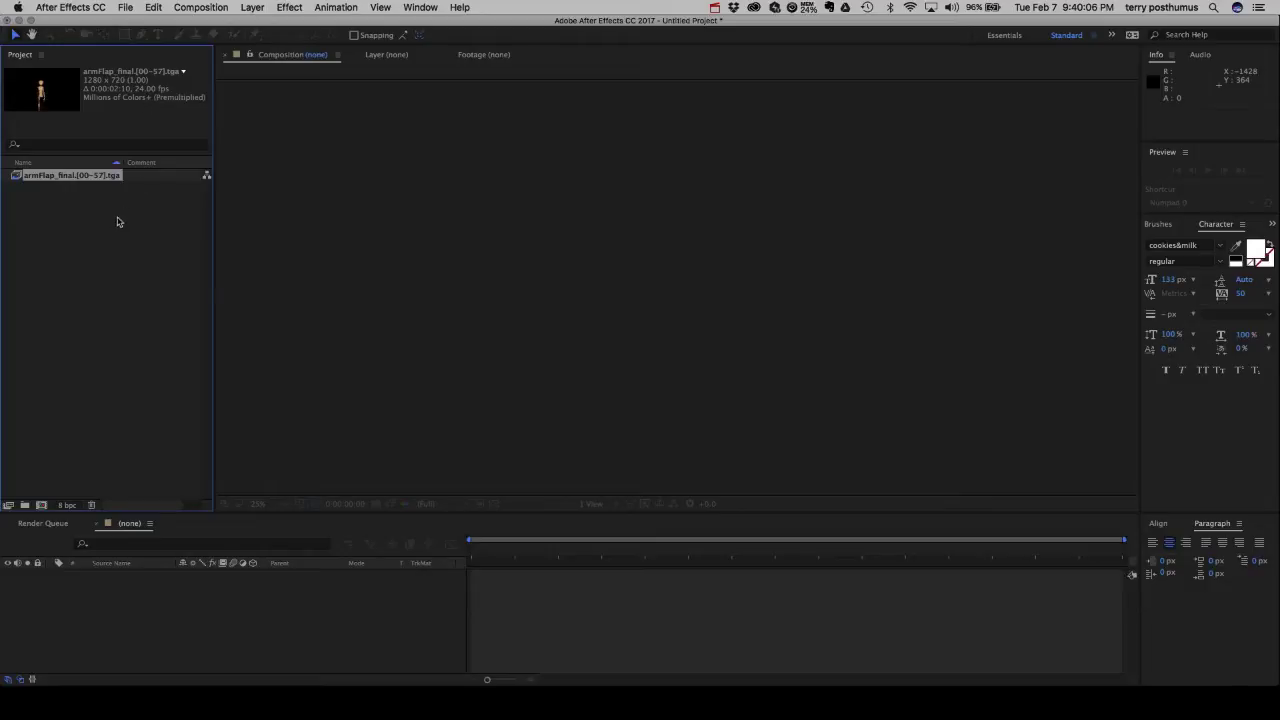
Import the armFlap_pencilTest.[00-57].jpg sequence as a second footage item.
{"action": "right_click", "coordinate": [83, 235]}
{"action": "mouse_move", "coordinate": [118, 296]}
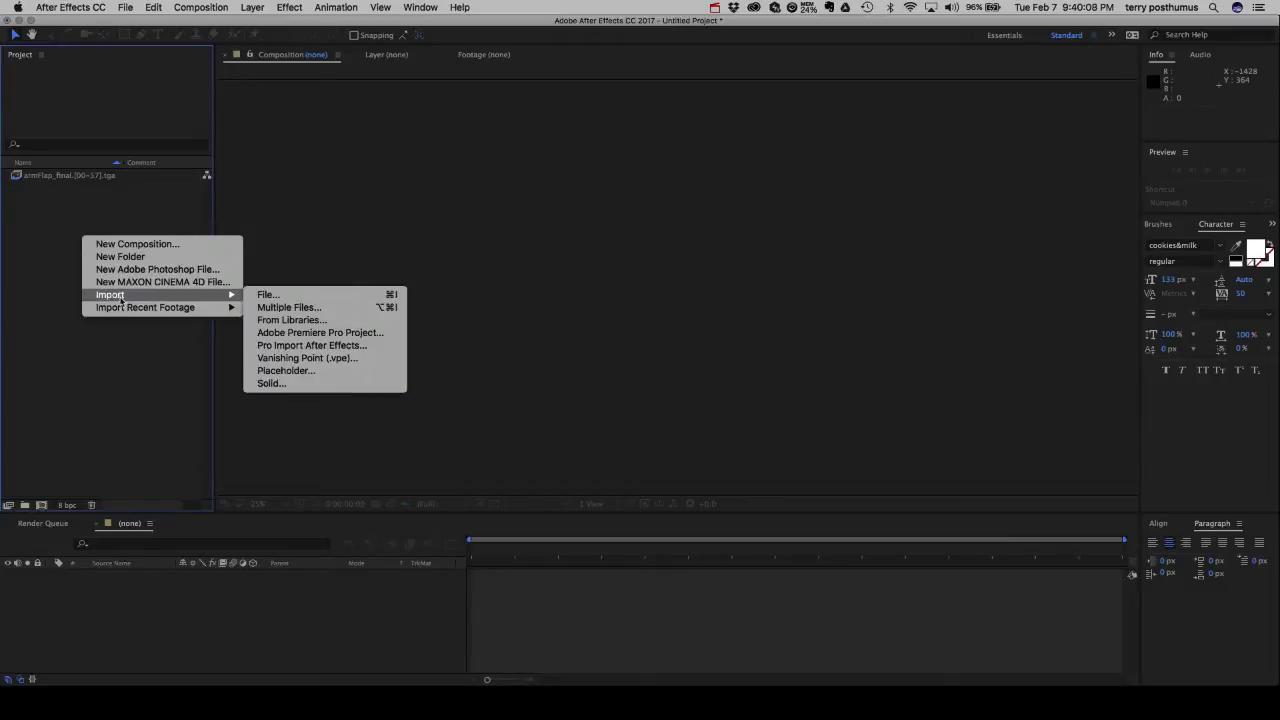
{"action": "left_click", "coordinate": [270, 294]}
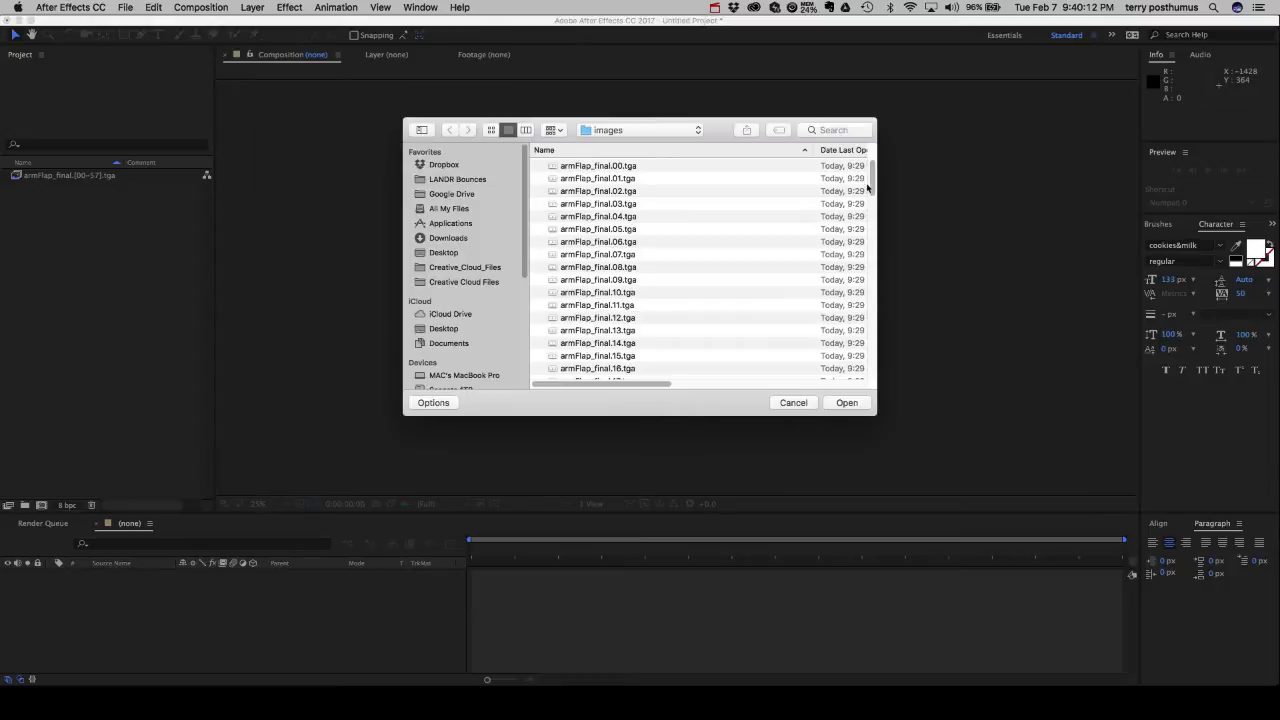
{"action": "left_click_drag", "start_coordinate": [872, 187], "coordinate": [869, 303]}
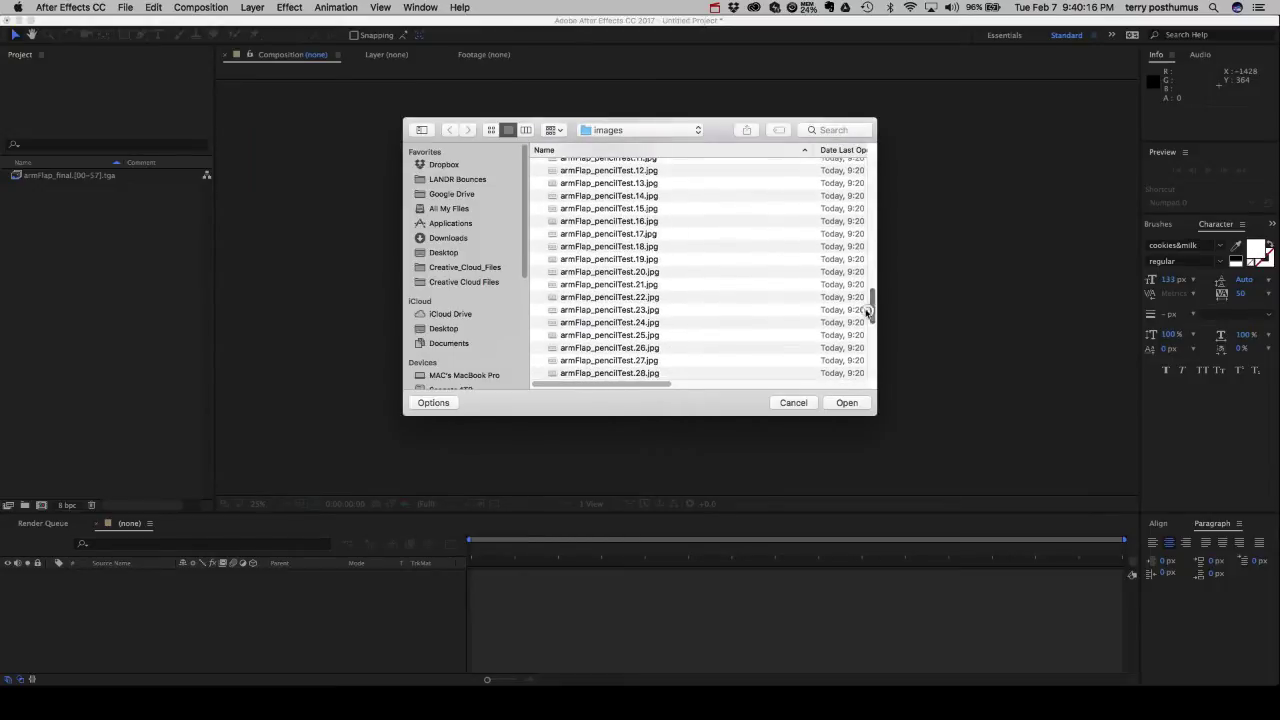
{"action": "left_click", "coordinate": [612, 220]}
{"action": "left_click", "coordinate": [847, 402]}
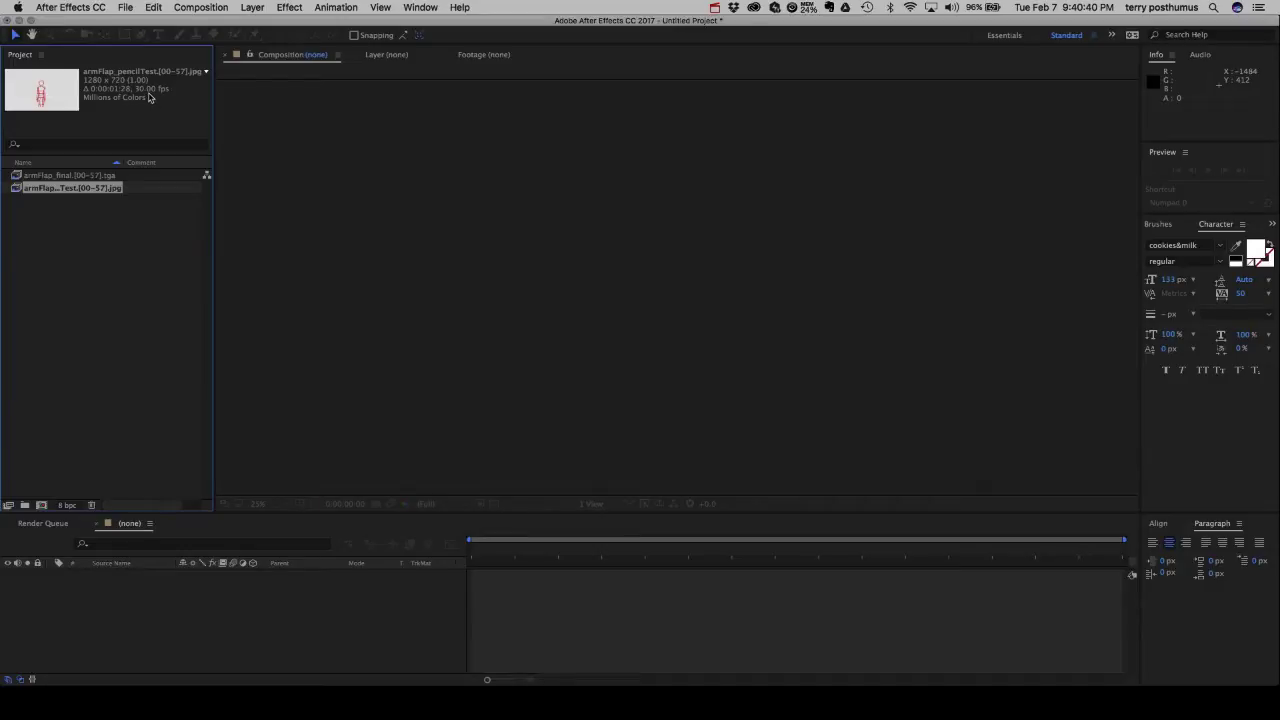
Reinterpret armFlap_pencilTest with an assumed frame rate of 24 fps, then deselect it.
{"action": "right_click", "coordinate": [67, 192]}
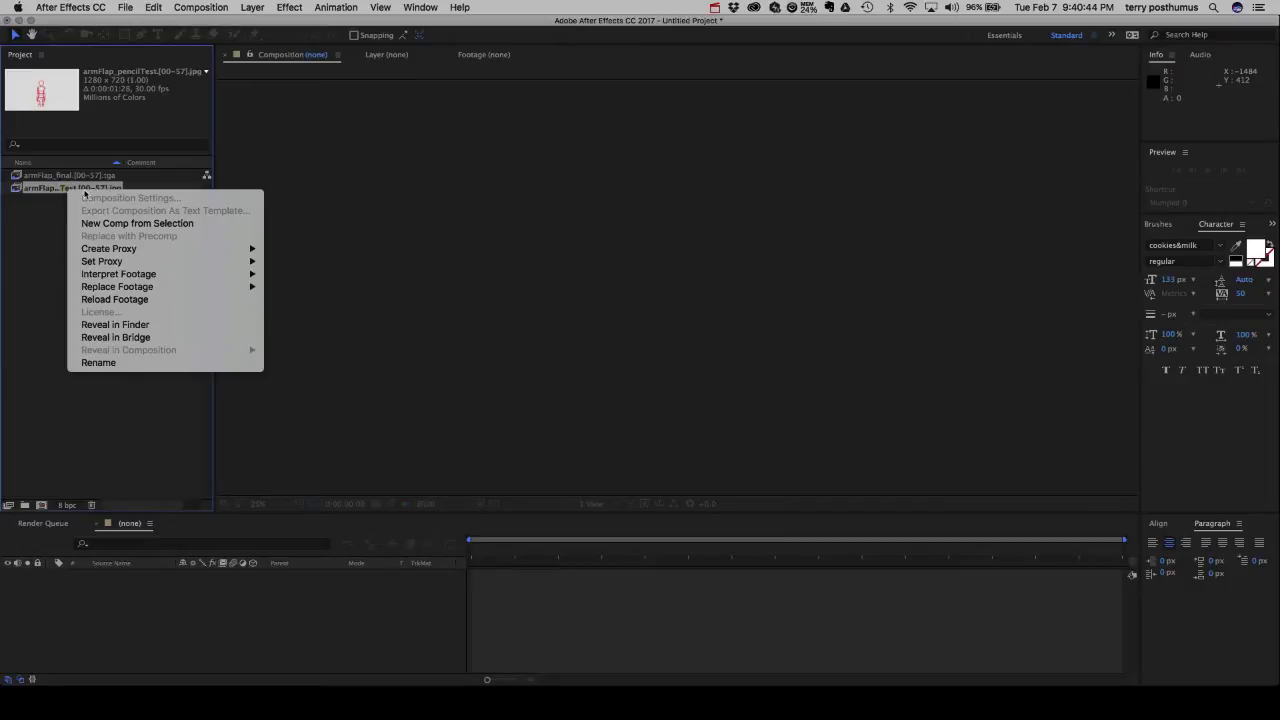
{"action": "mouse_move", "coordinate": [159, 275]}
{"action": "left_click", "coordinate": [288, 274]}
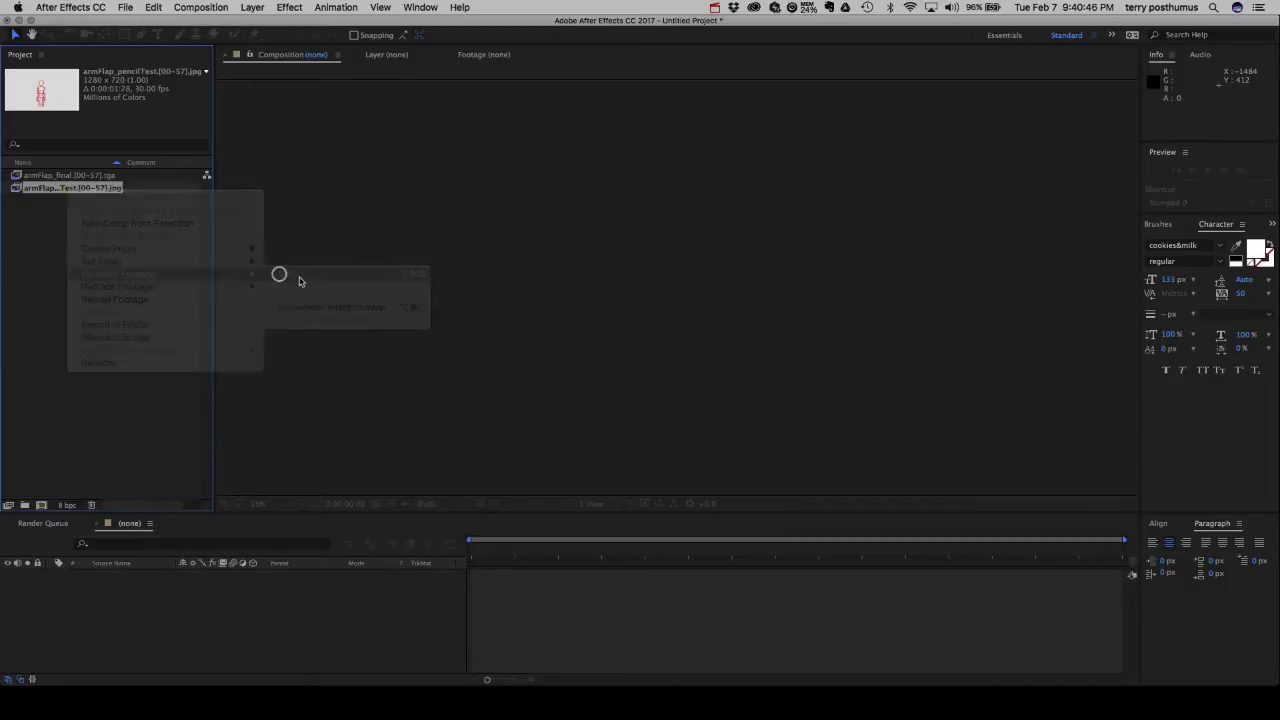
{"action": "left_click", "coordinate": [460, 290]}
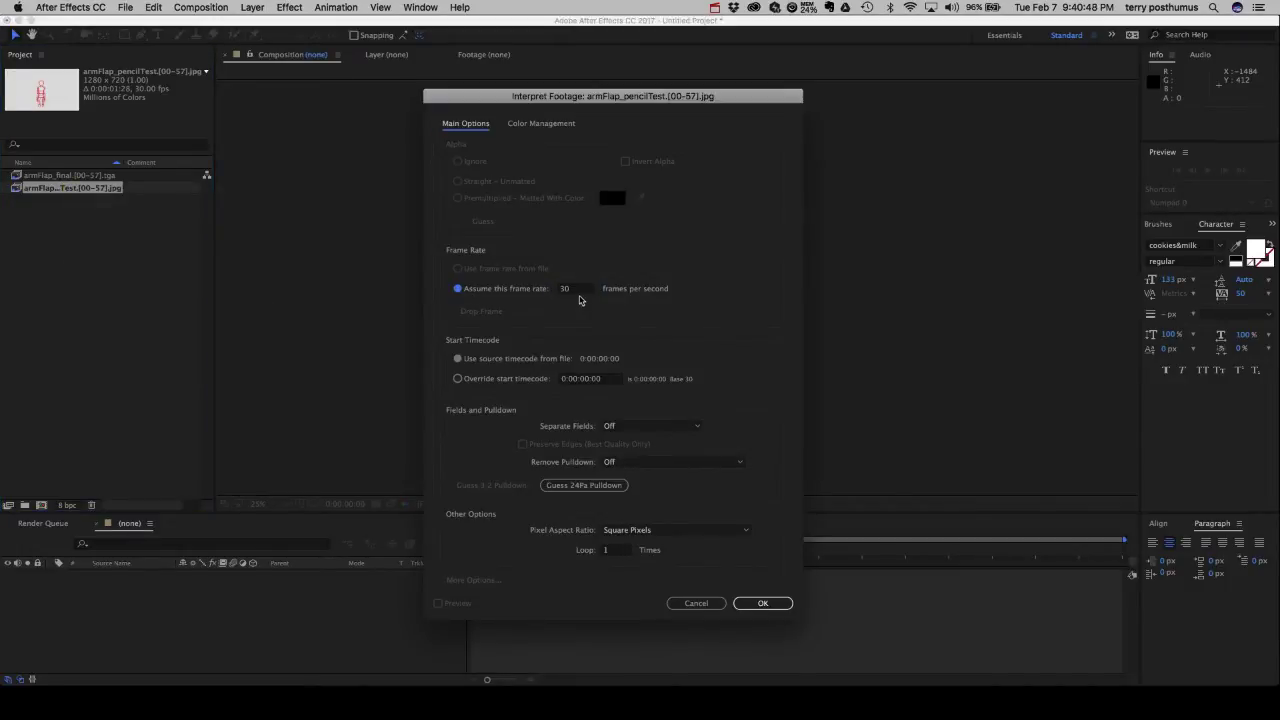
{"action": "type", "text": "24"}
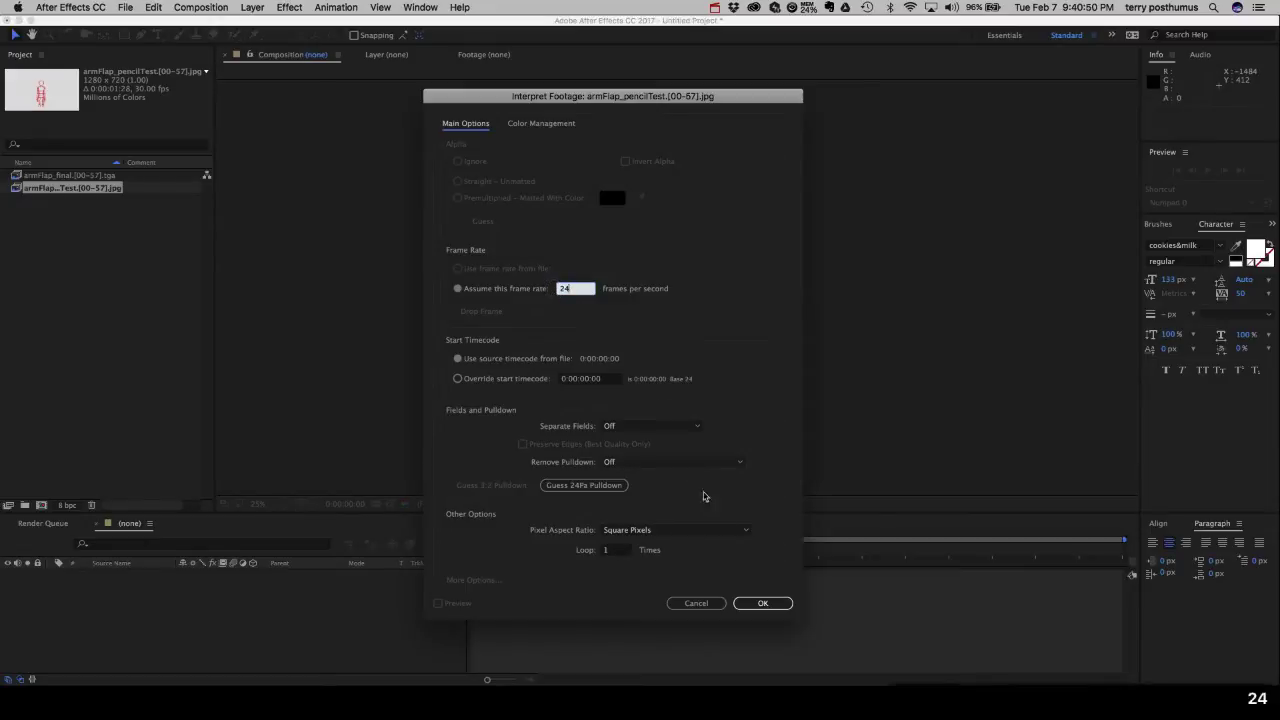
{"action": "left_click", "coordinate": [780, 608]}
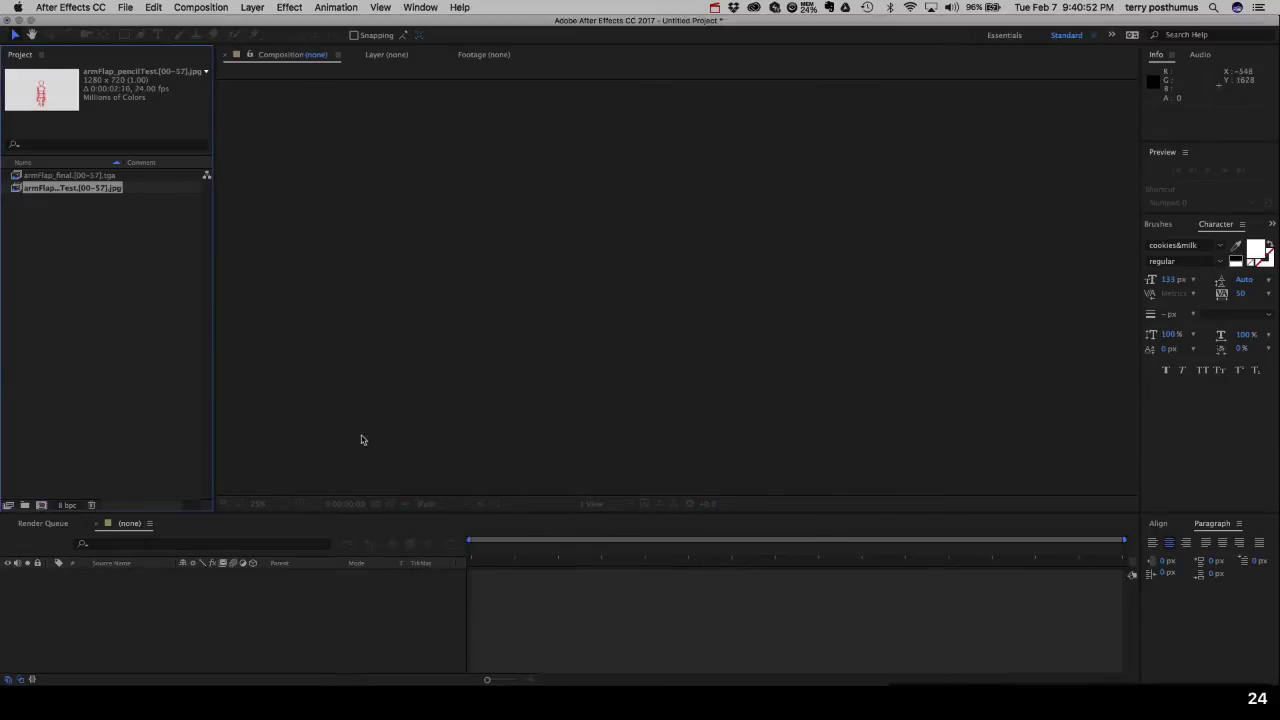
{"action": "left_click", "coordinate": [103, 330]}
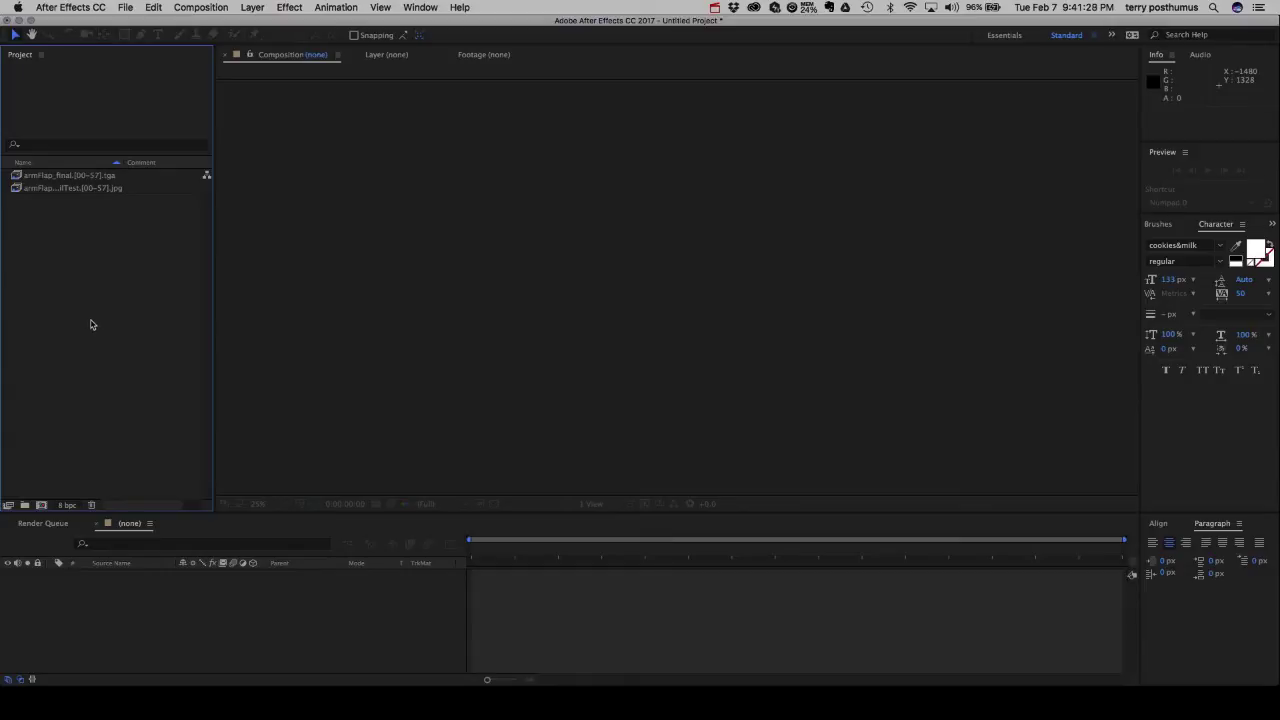
Drag armFlap_final and armFlap_pencilTest onto New Composition to create a comp from each.
{"action": "left_click", "coordinate": [33, 177]}
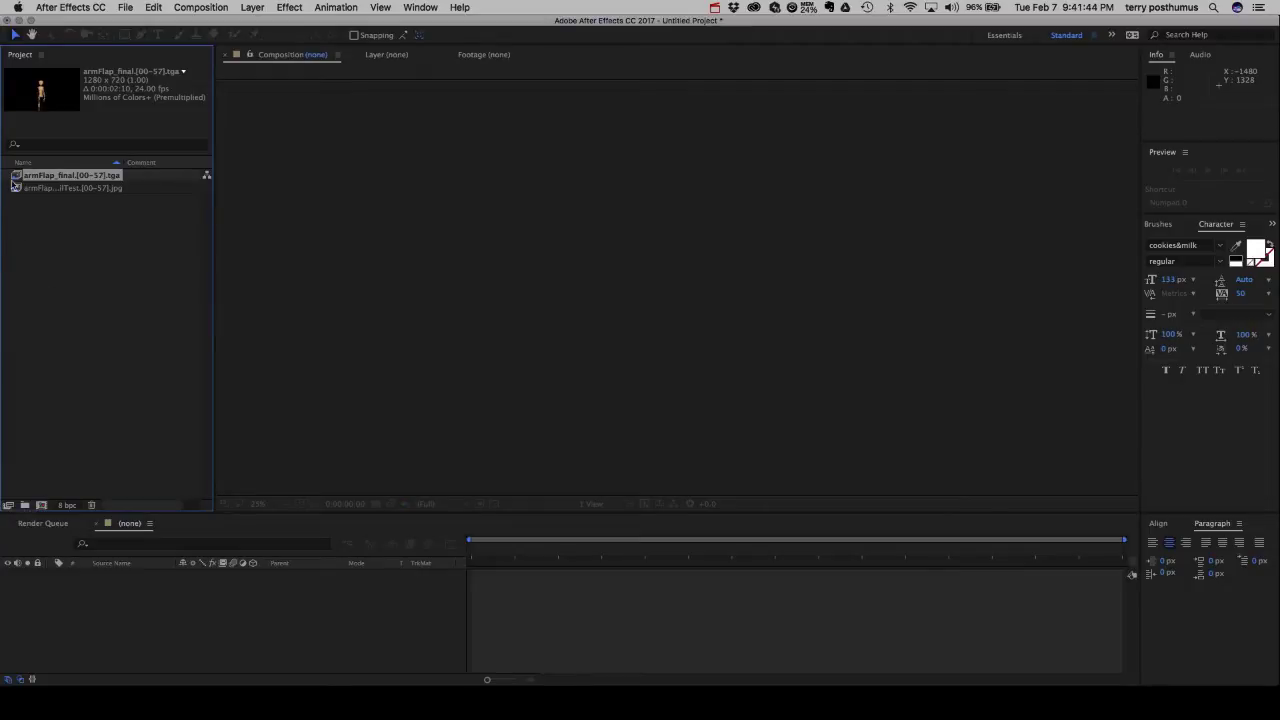
{"action": "left_click_drag", "start_coordinate": [16, 178], "coordinate": [41, 504]}
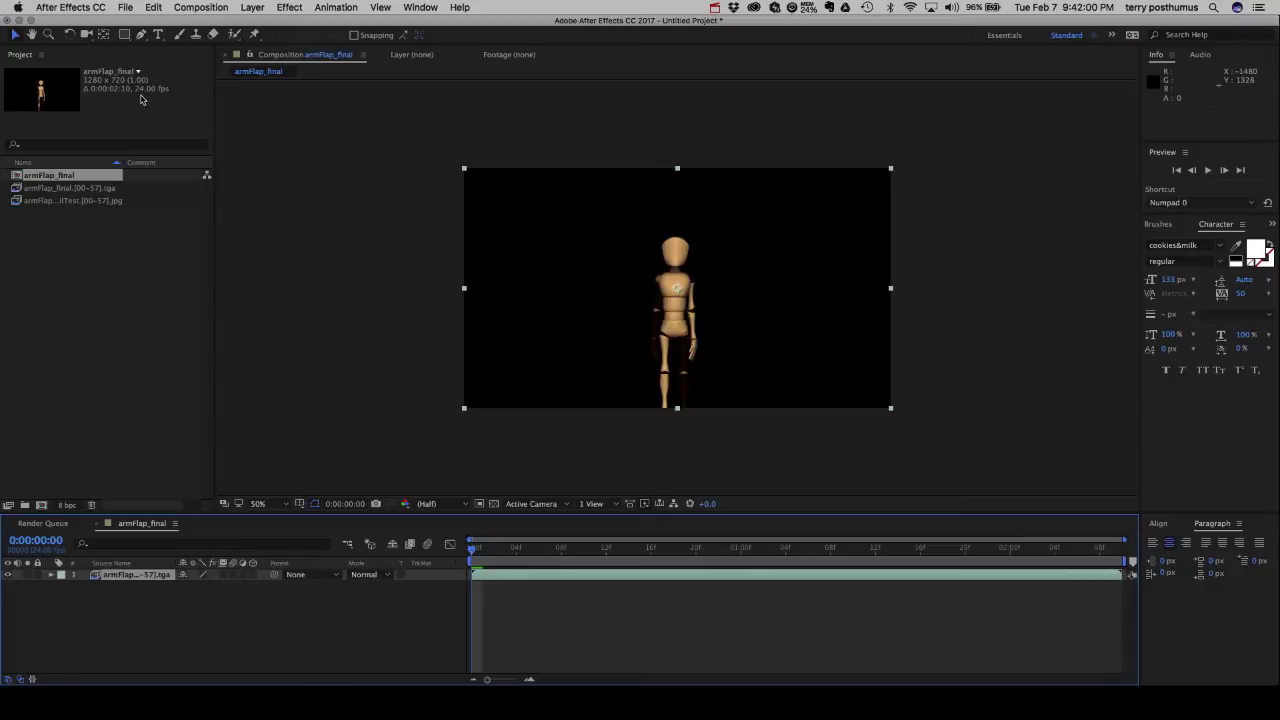
{"action": "left_click", "coordinate": [17, 203]}
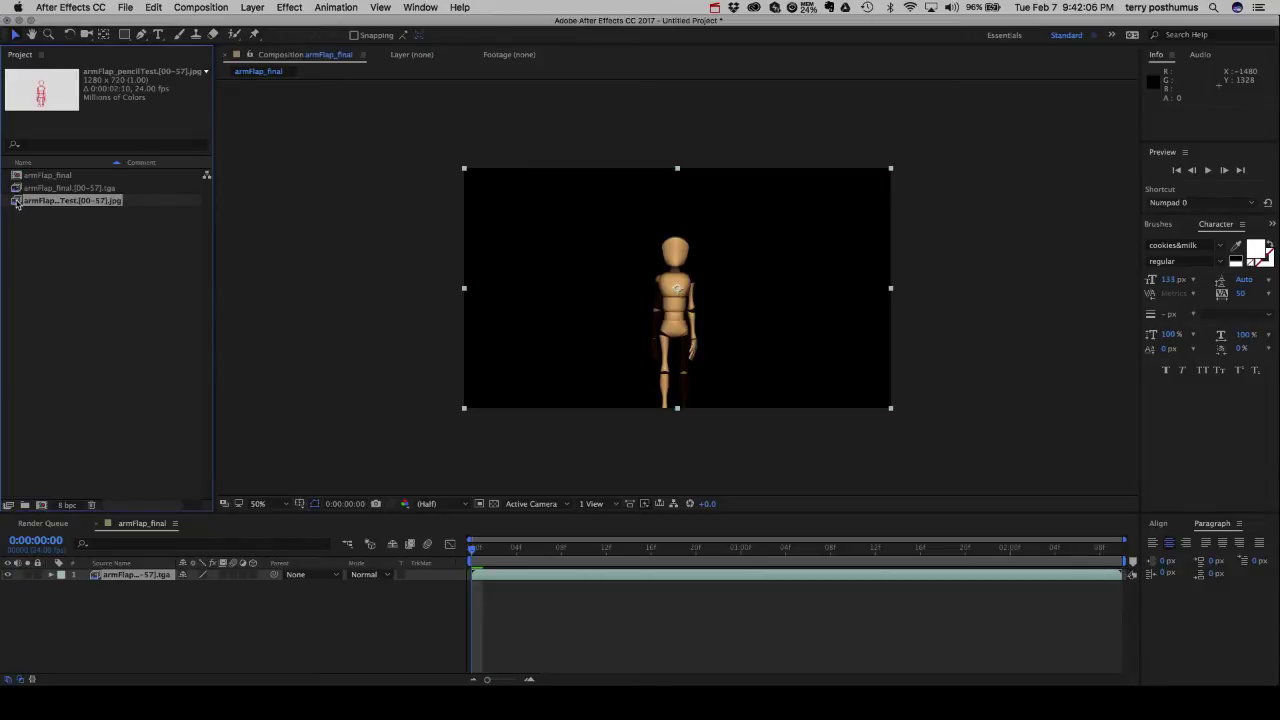
{"action": "left_click_drag", "start_coordinate": [17, 203], "coordinate": [44, 502]}
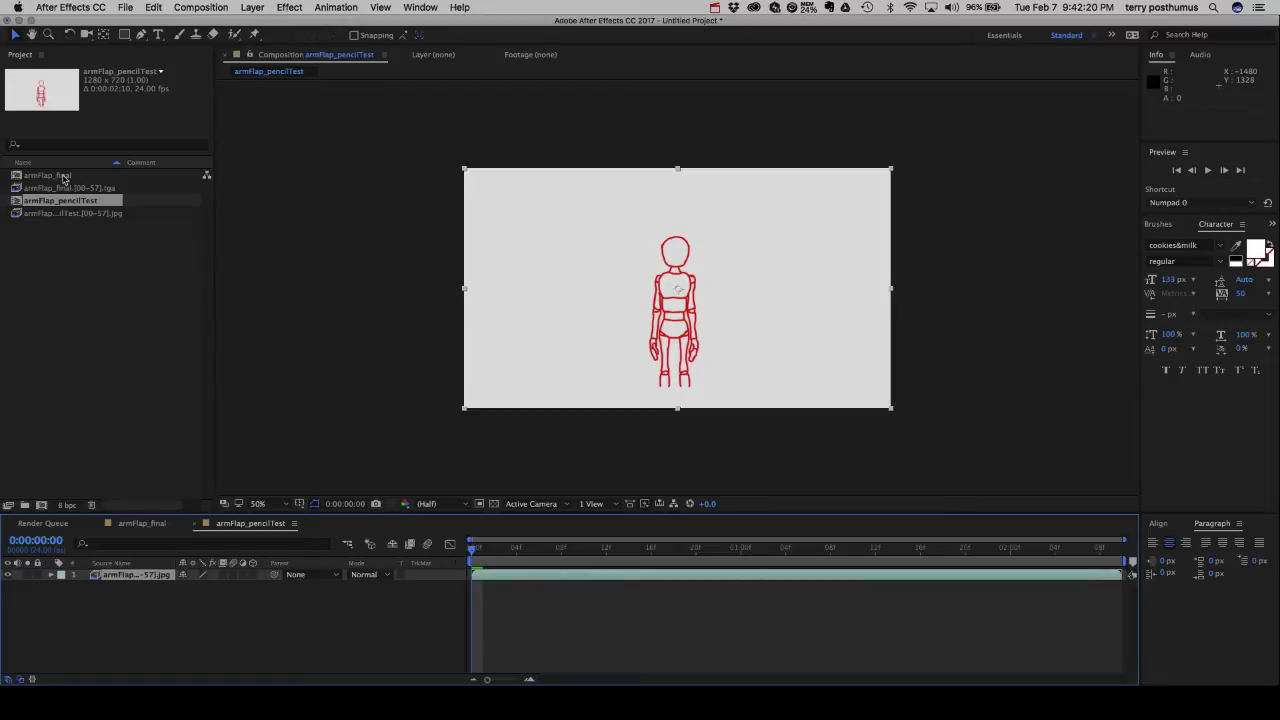
{"action": "left_click", "coordinate": [48, 245]}
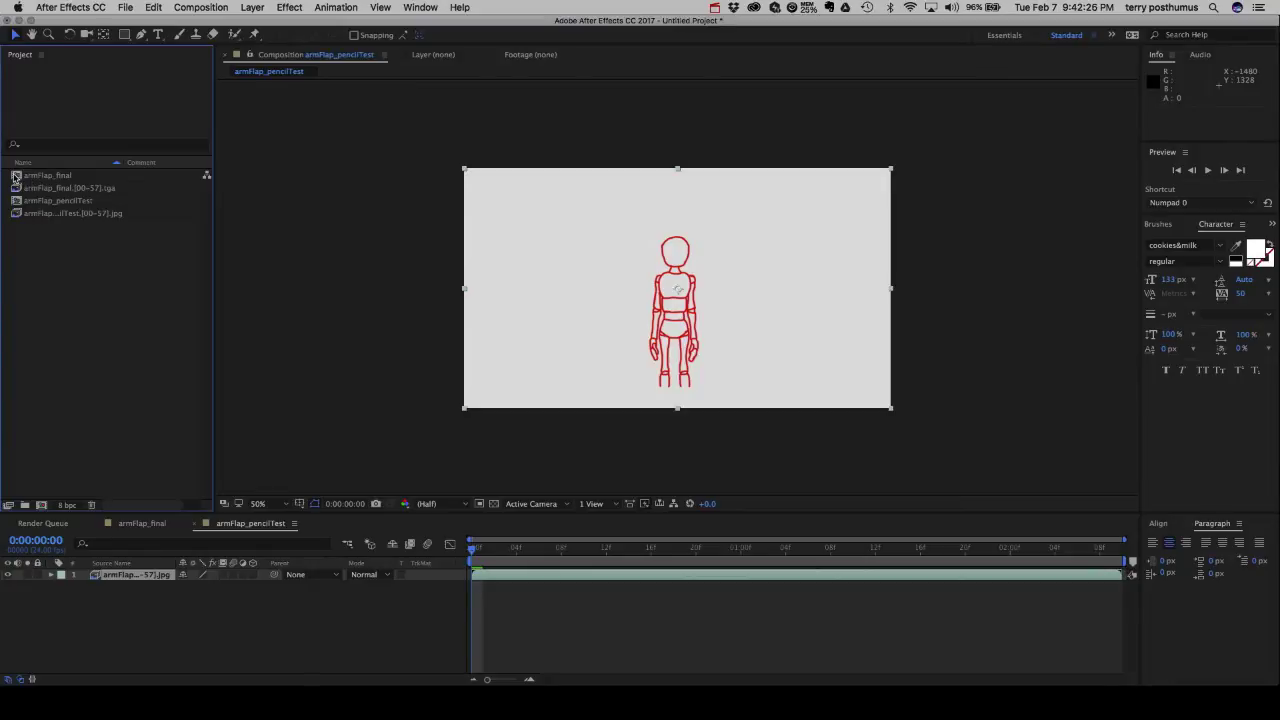
Nest armFlap_final in a new comp, armFlap_final 2, with armFlap_pencilTest layered above it.
{"action": "left_click", "coordinate": [16, 177]}
{"action": "left_click_drag", "start_coordinate": [16, 177], "coordinate": [42, 507]}
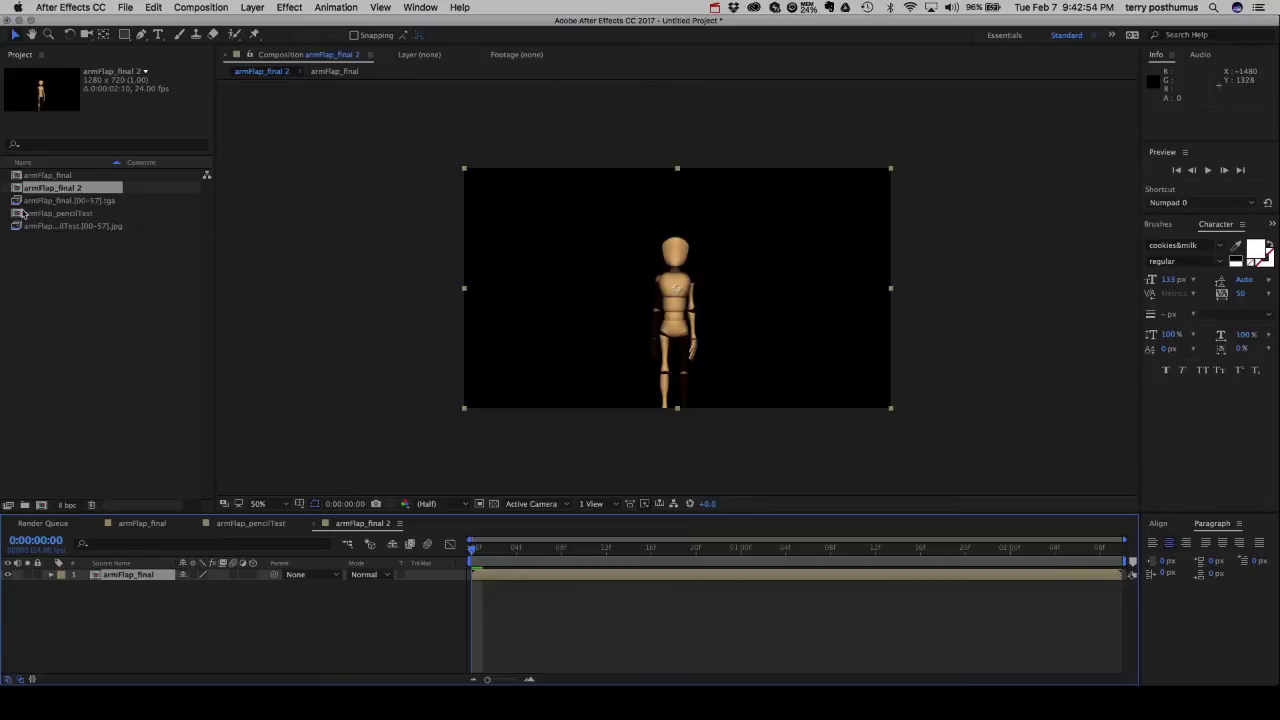
{"action": "left_click_drag", "start_coordinate": [16, 218], "coordinate": [18, 188]}
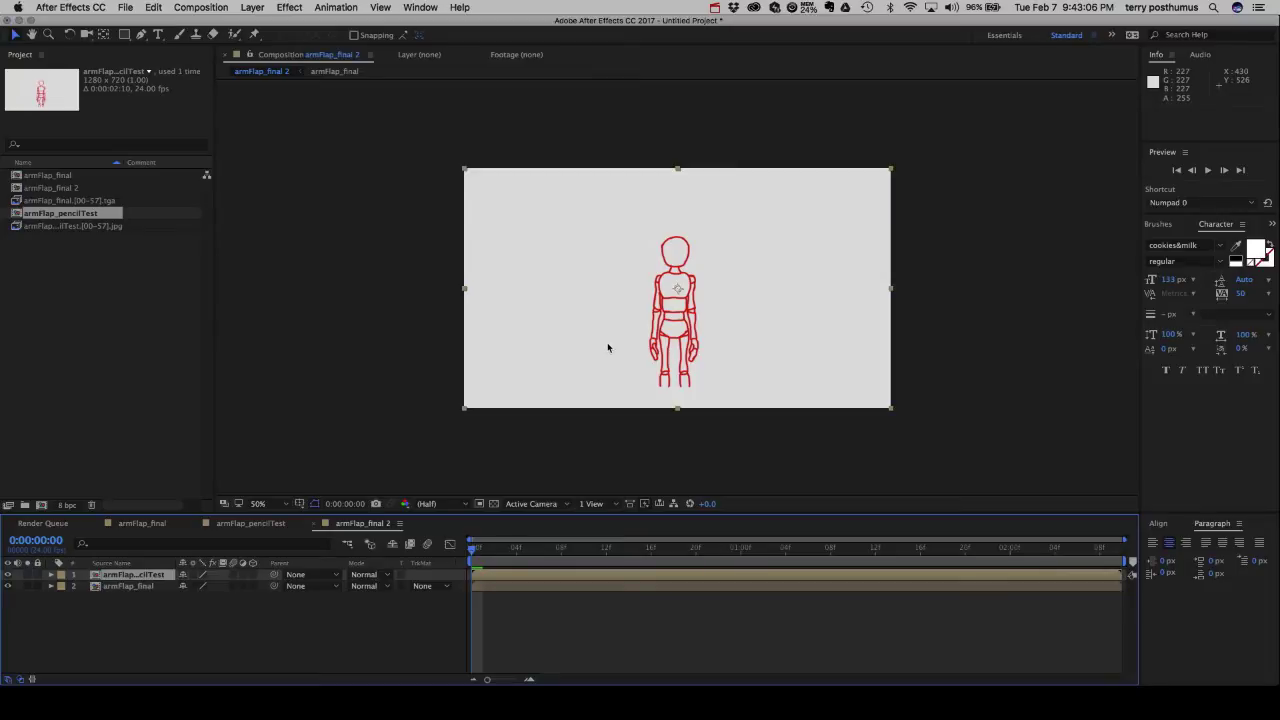
Set the armFlap_pencilTest layer's Scale to 30%.
{"action": "left_click", "coordinate": [223, 632]}
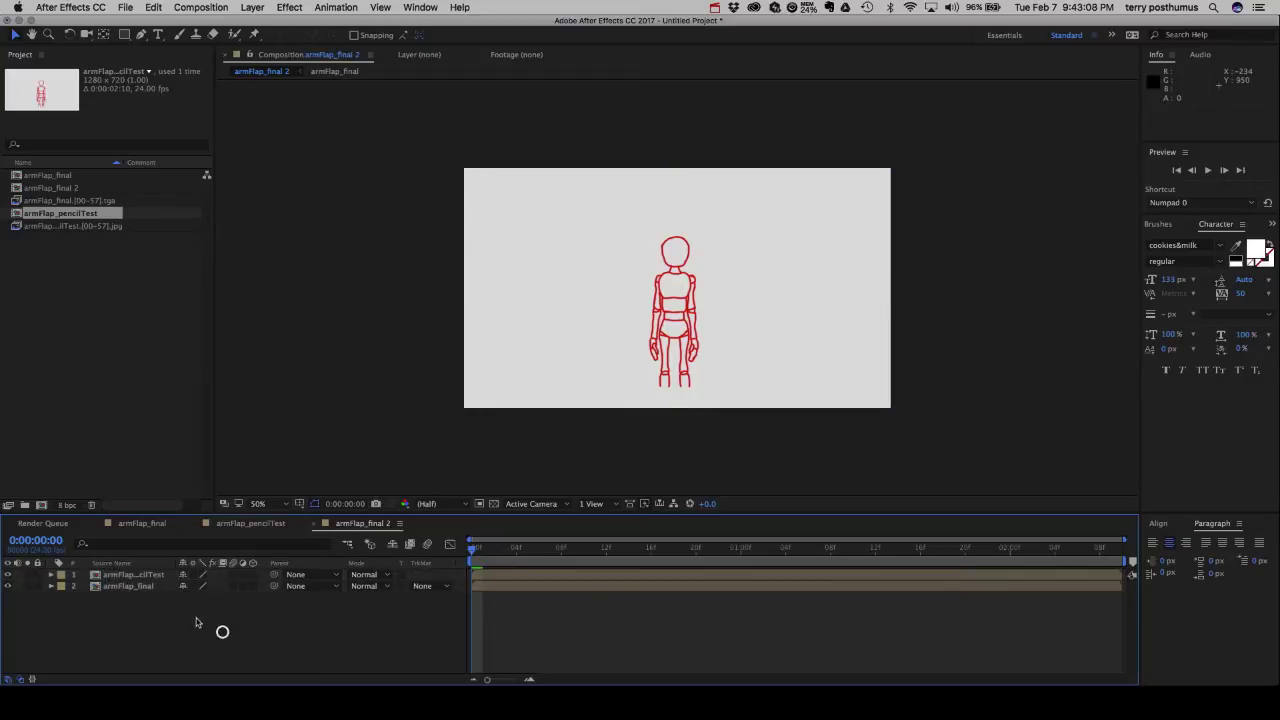
{"action": "left_click", "coordinate": [132, 576]}
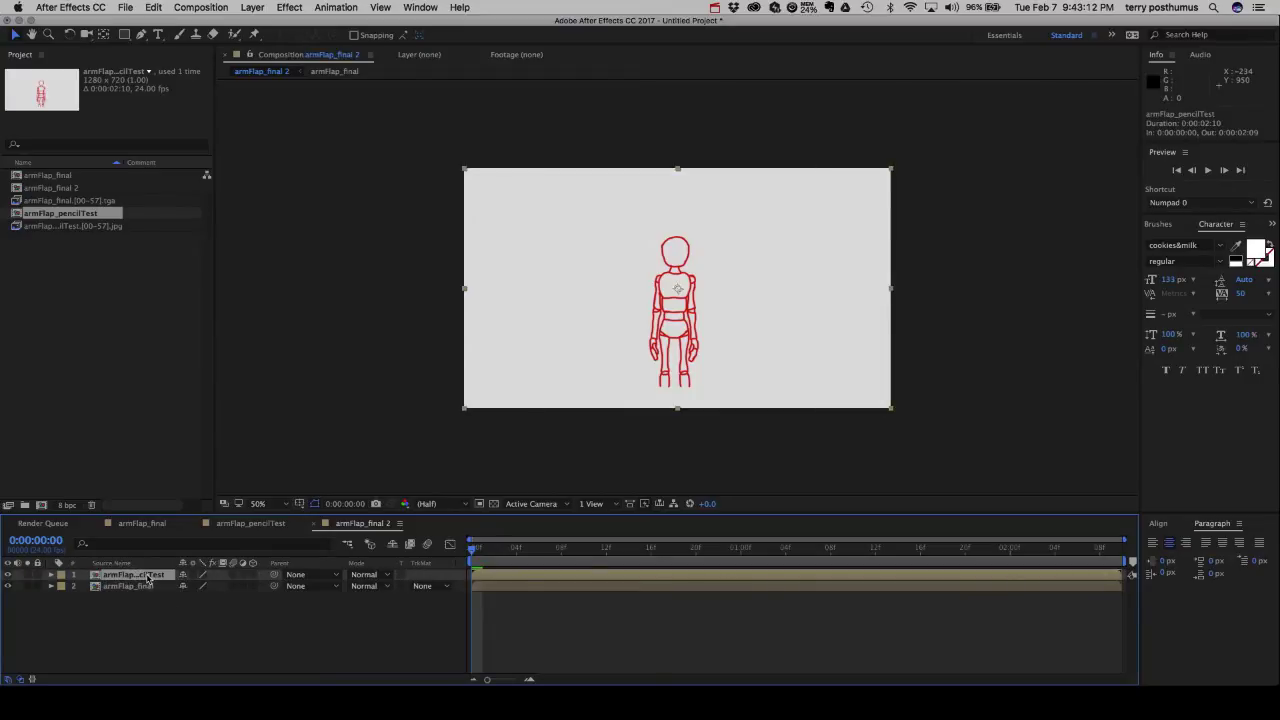
{"action": "key", "text": "s"}
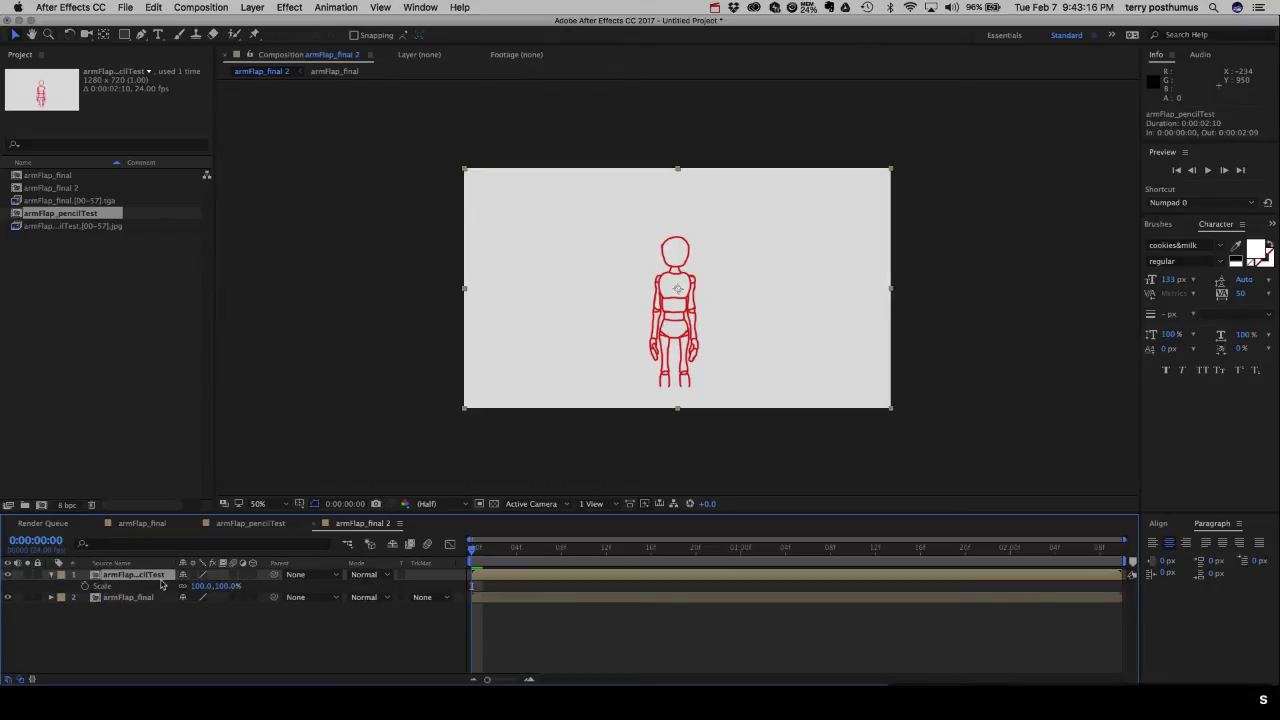
{"action": "left_click", "coordinate": [203, 586]}
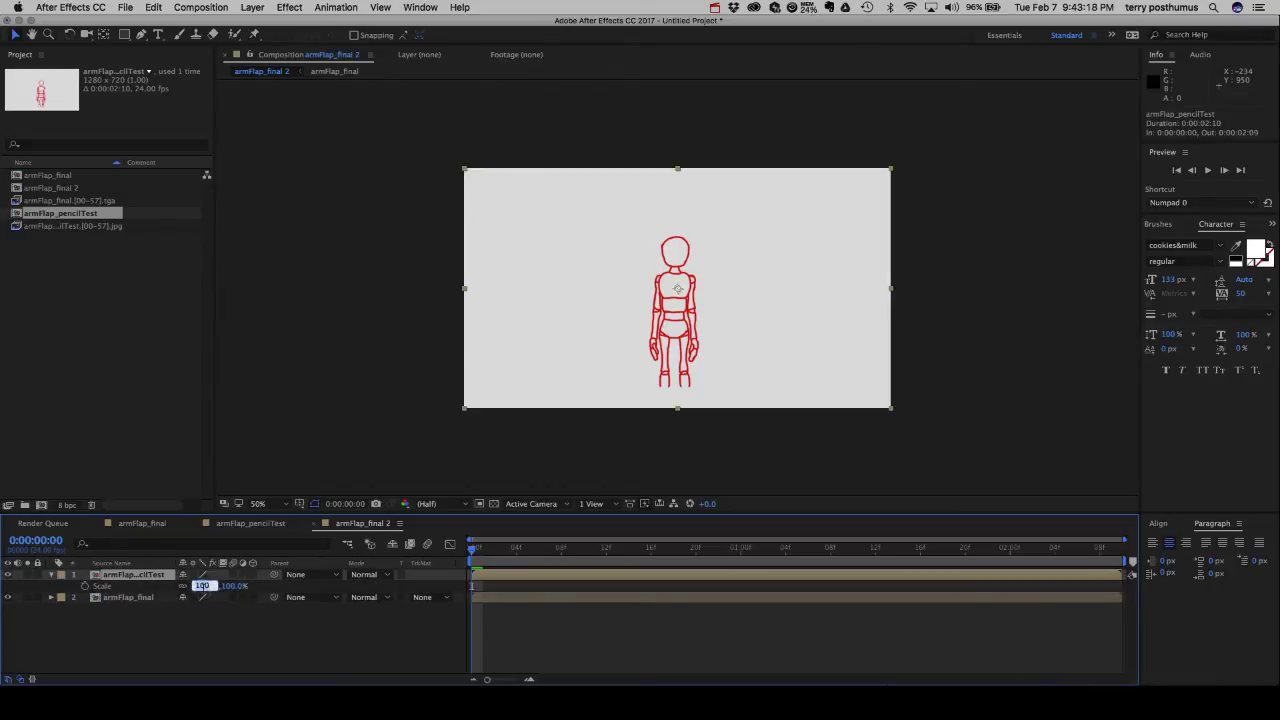
{"action": "type", "text": "30"}
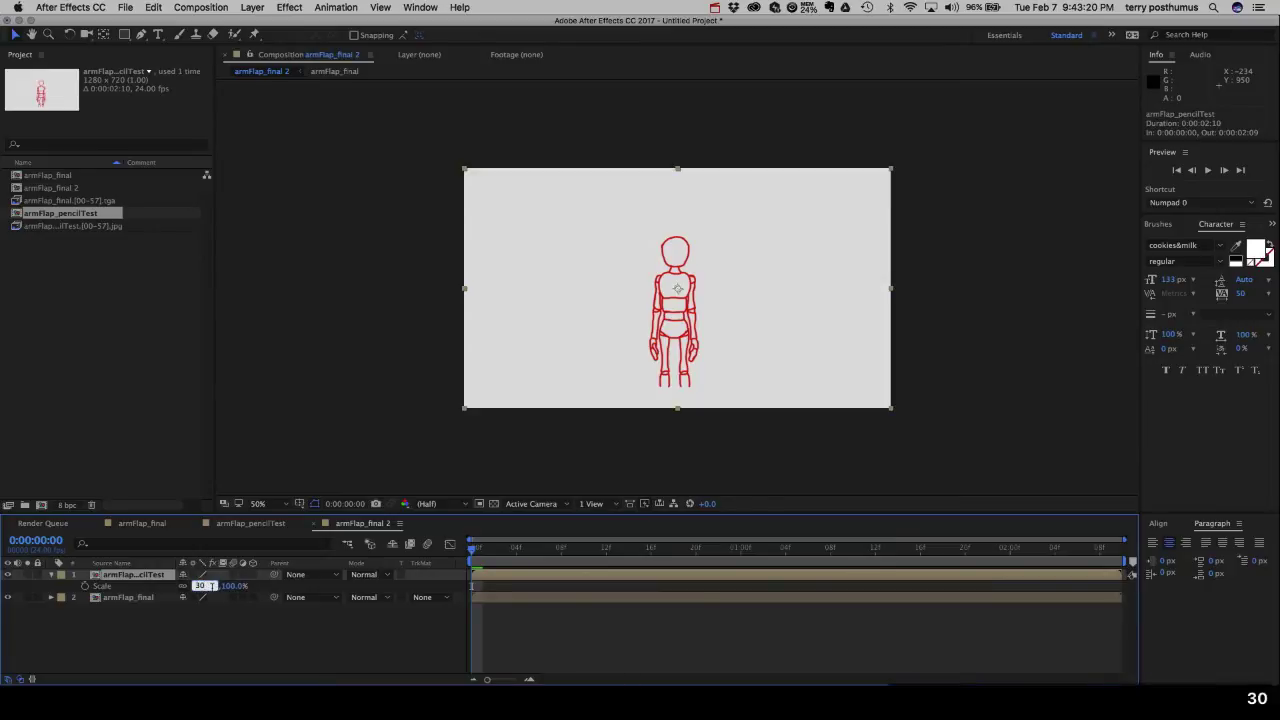
{"action": "key", "text": "Return"}
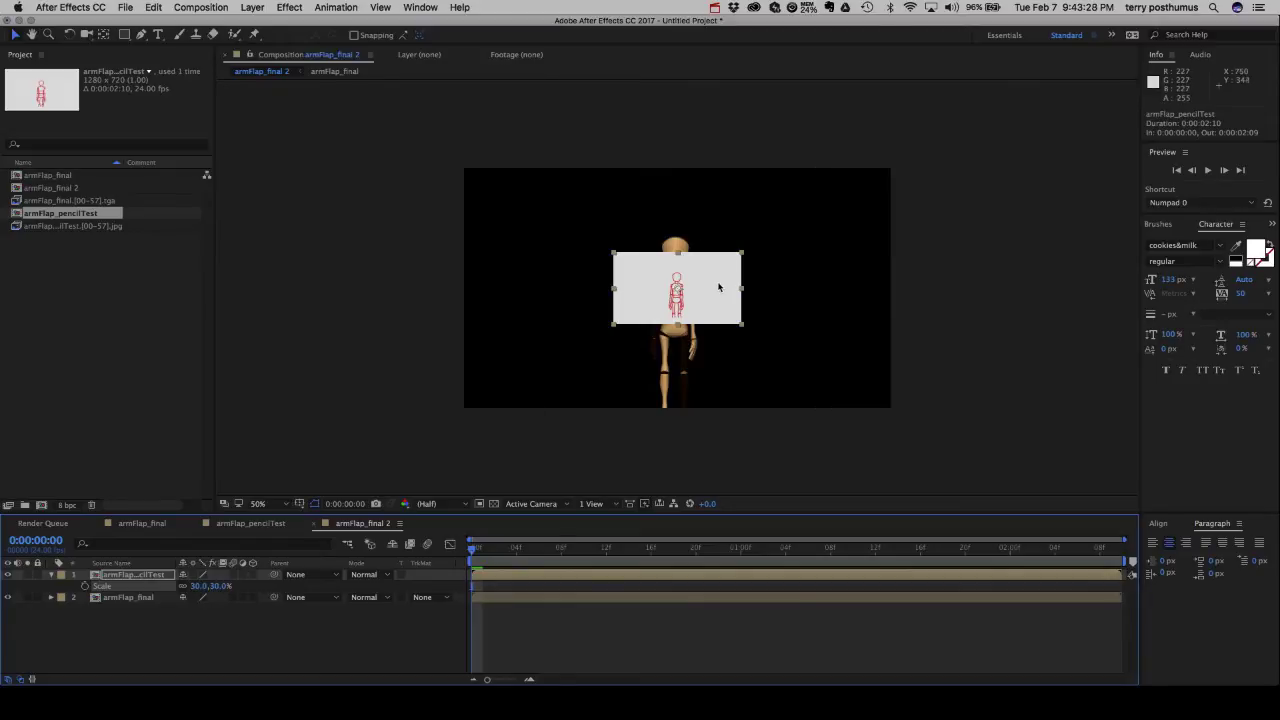
Move the pencil-test inset top-right to 1068, 128, preview frame 8, and switch to Chrome.
{"action": "left_click_drag", "start_coordinate": [717, 277], "coordinate": [857, 193]}
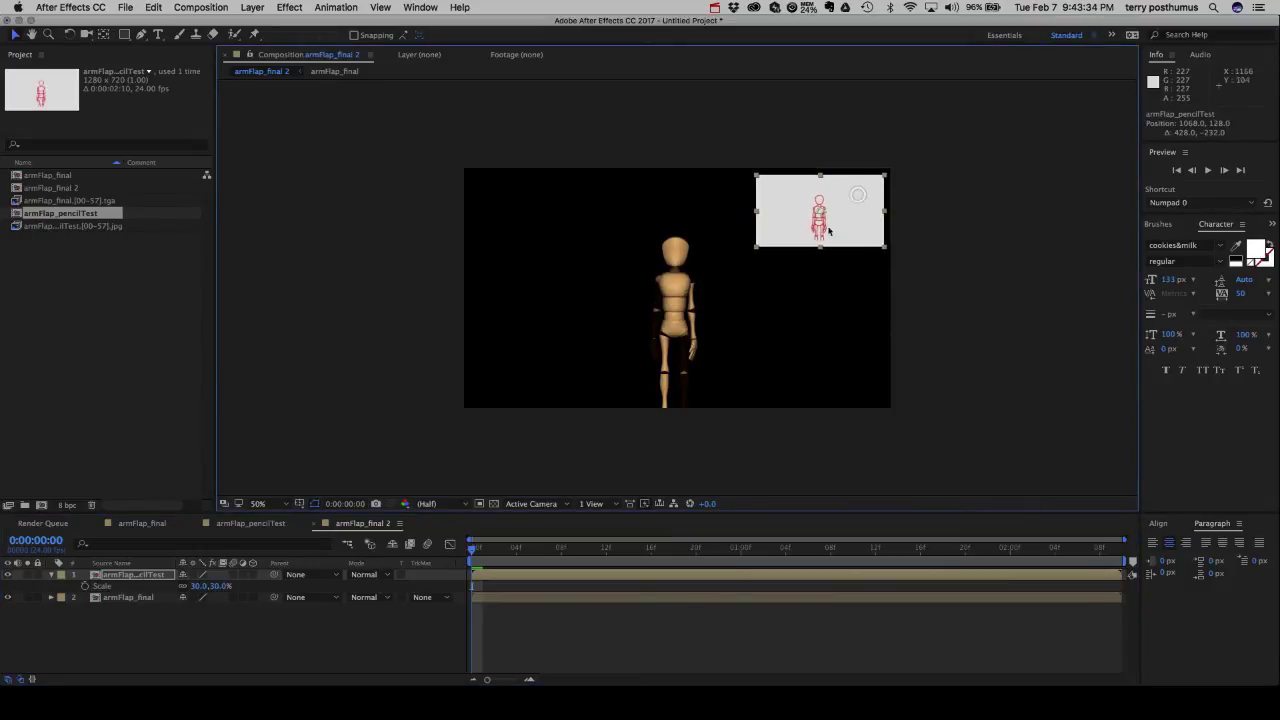
{"action": "mouse_move", "coordinate": [474, 555]}
{"action": "left_mouse_down"}
{"action": "mouse_move", "coordinate": [1000, 550]}
{"action": "mouse_move", "coordinate": [469, 550]}
{"action": "left_mouse_up"}
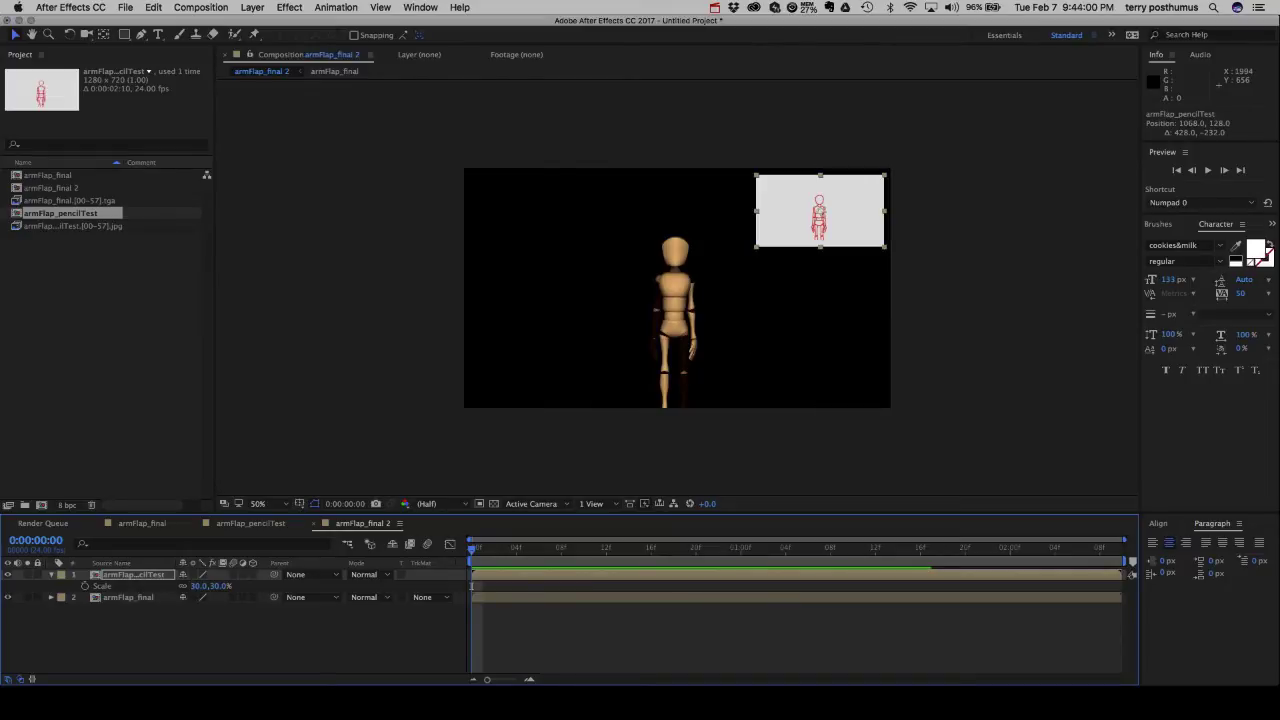
{"action": "key", "text": "super+Tab"}
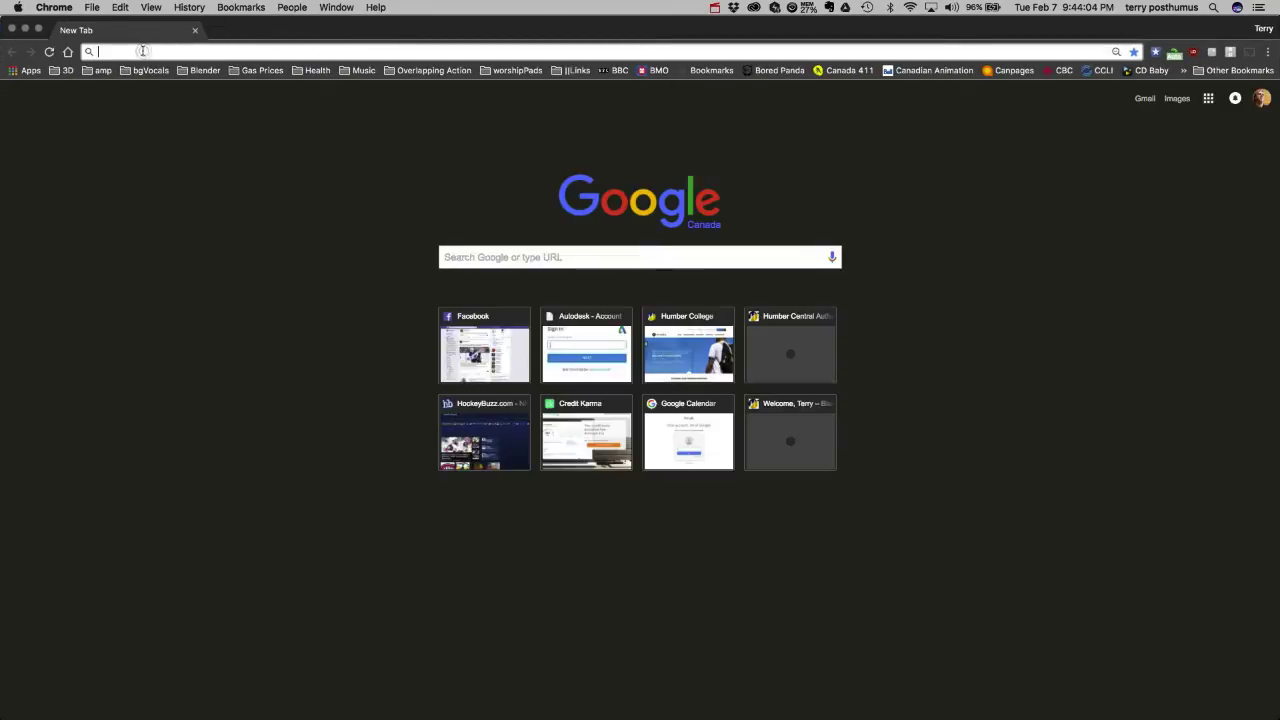
Search Google for 'background images' and show the Images results.
{"action": "type", "text": "backg"}
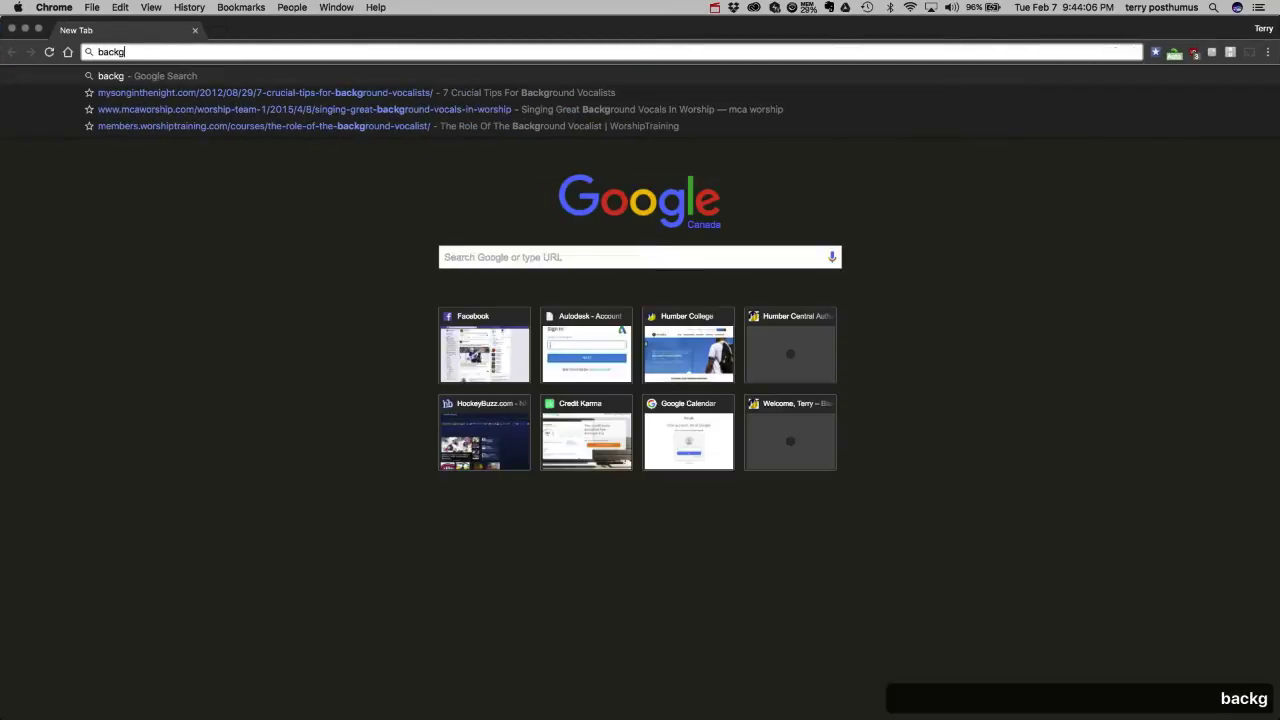
{"action": "type", "text": "round images"}
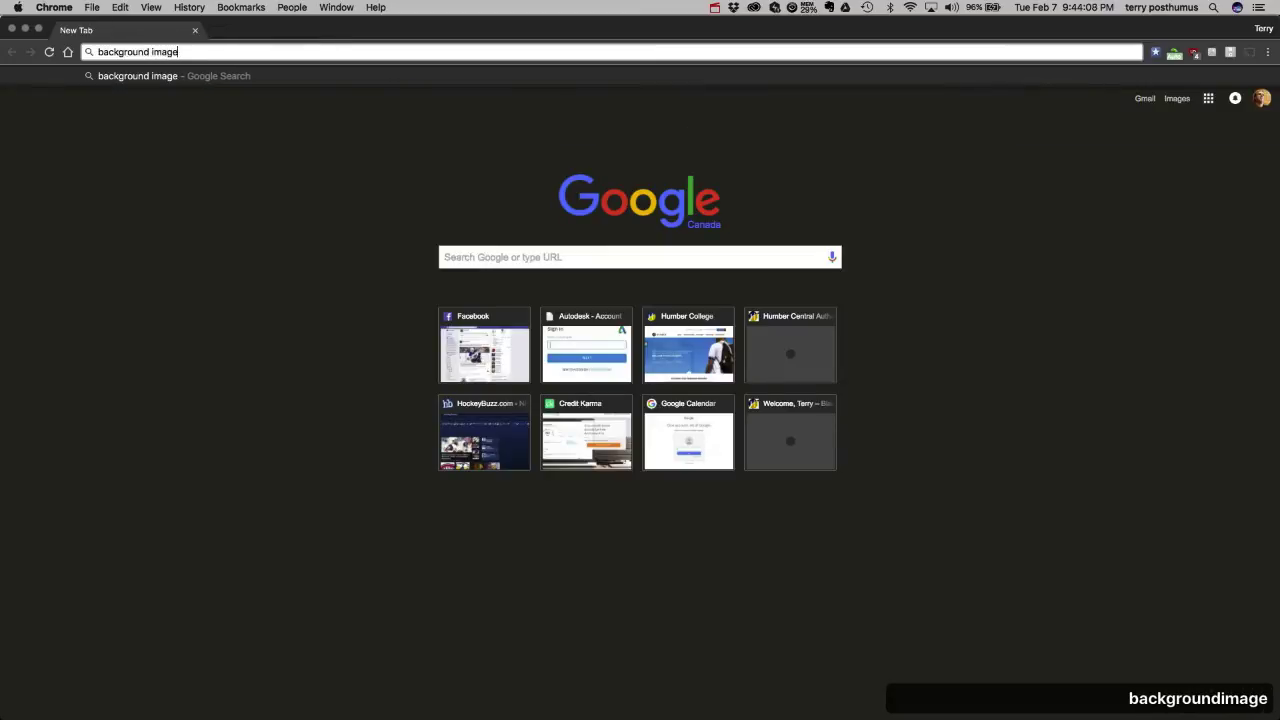
{"action": "key", "text": "Return"}
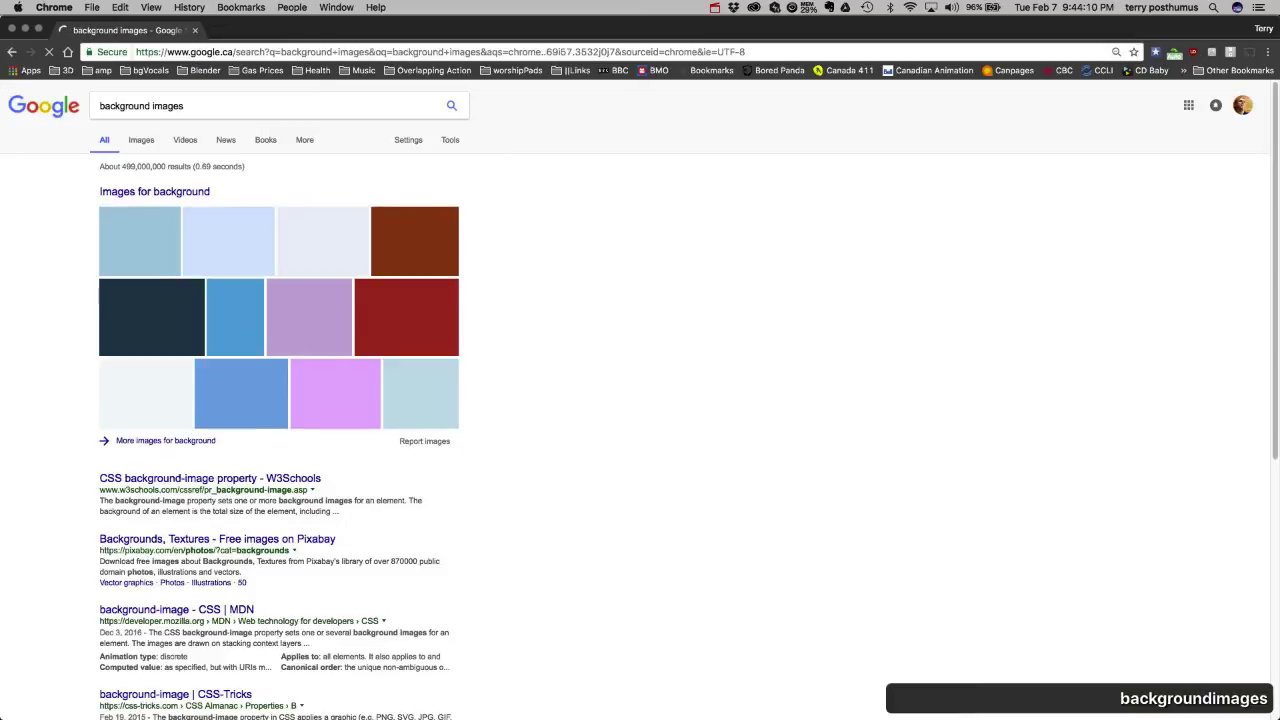
{"action": "left_click", "coordinate": [138, 143]}
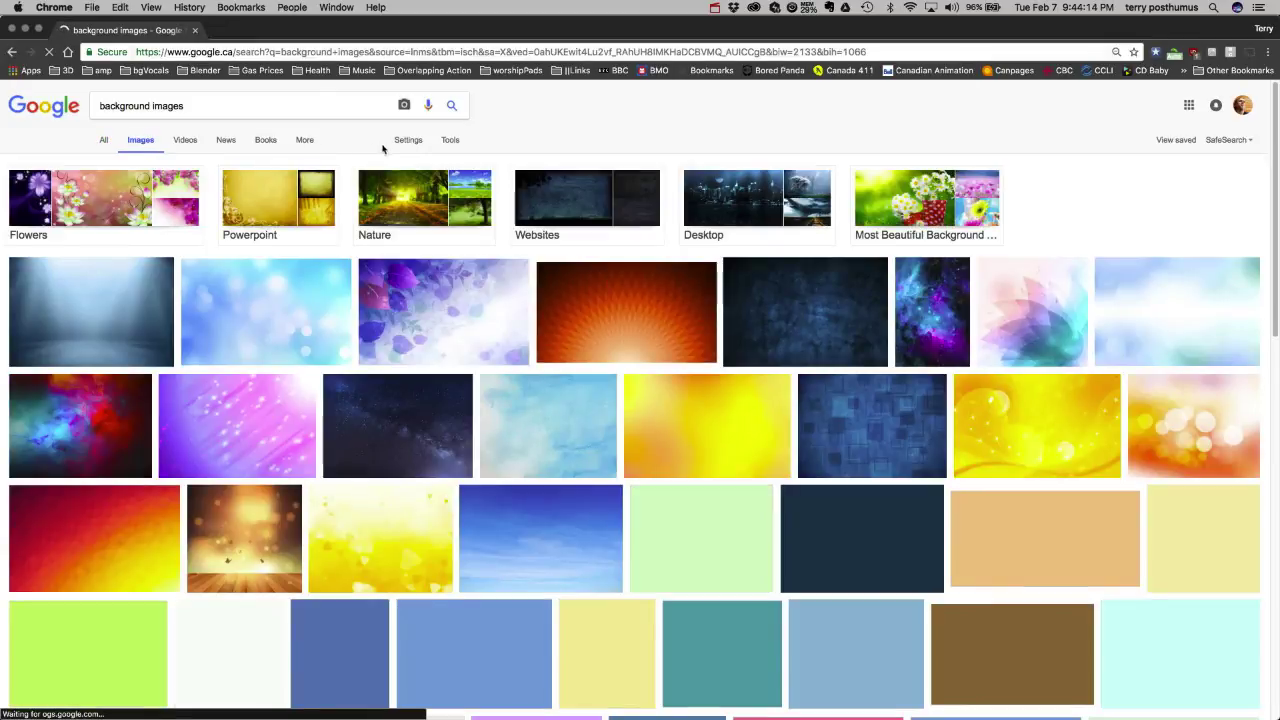
Filter the image results to an exact size of 1280 × 720.
{"action": "left_click", "coordinate": [452, 141]}
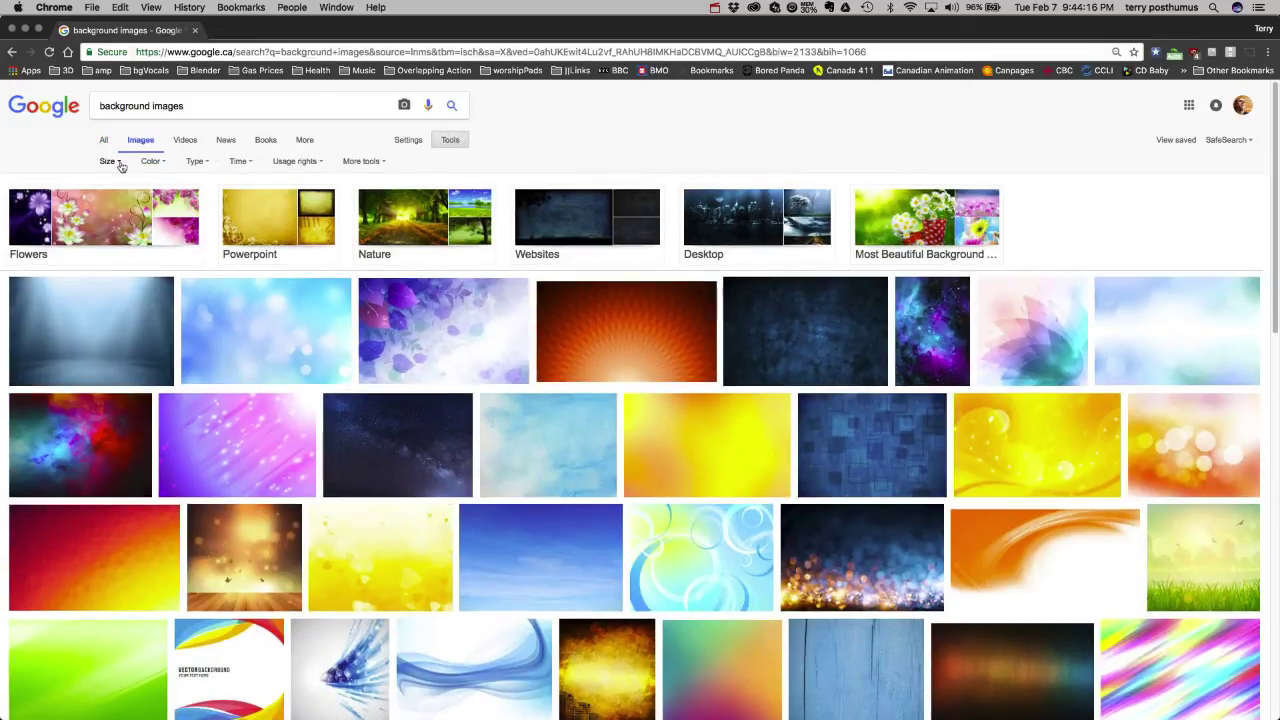
{"action": "left_click", "coordinate": [107, 161]}
{"action": "left_click", "coordinate": [114, 266]}
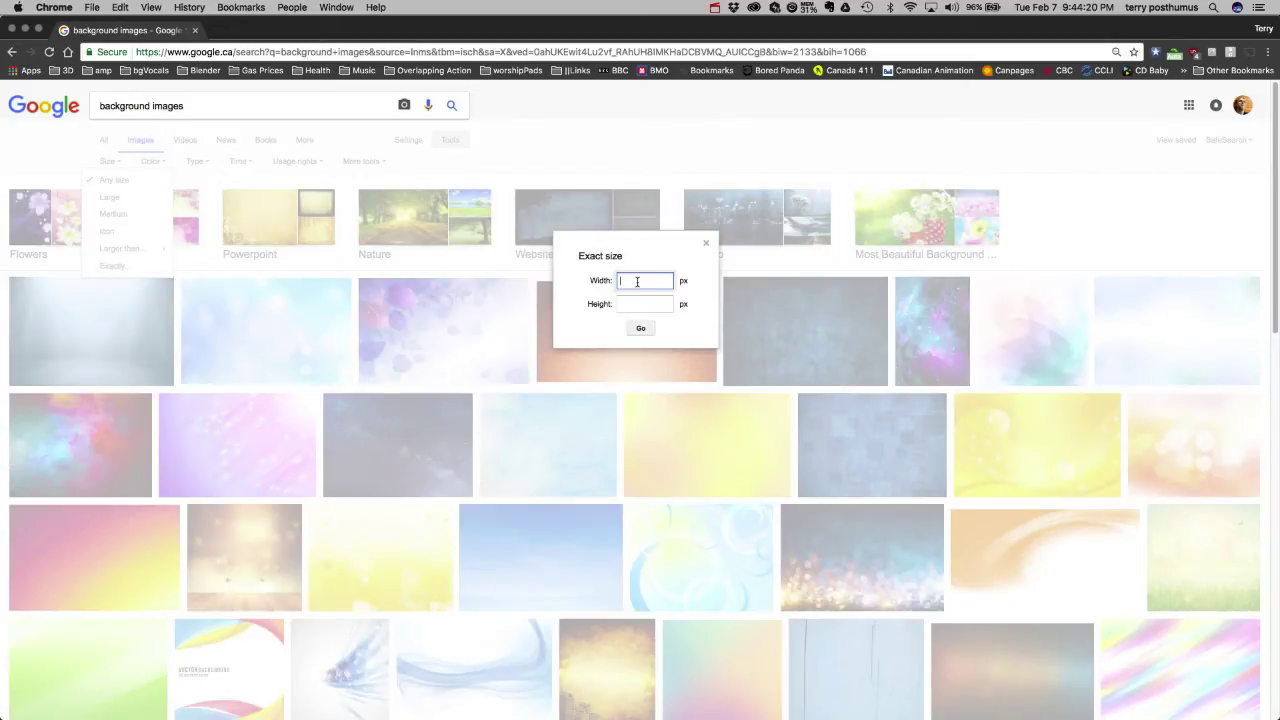
{"action": "type", "text": "1280"}
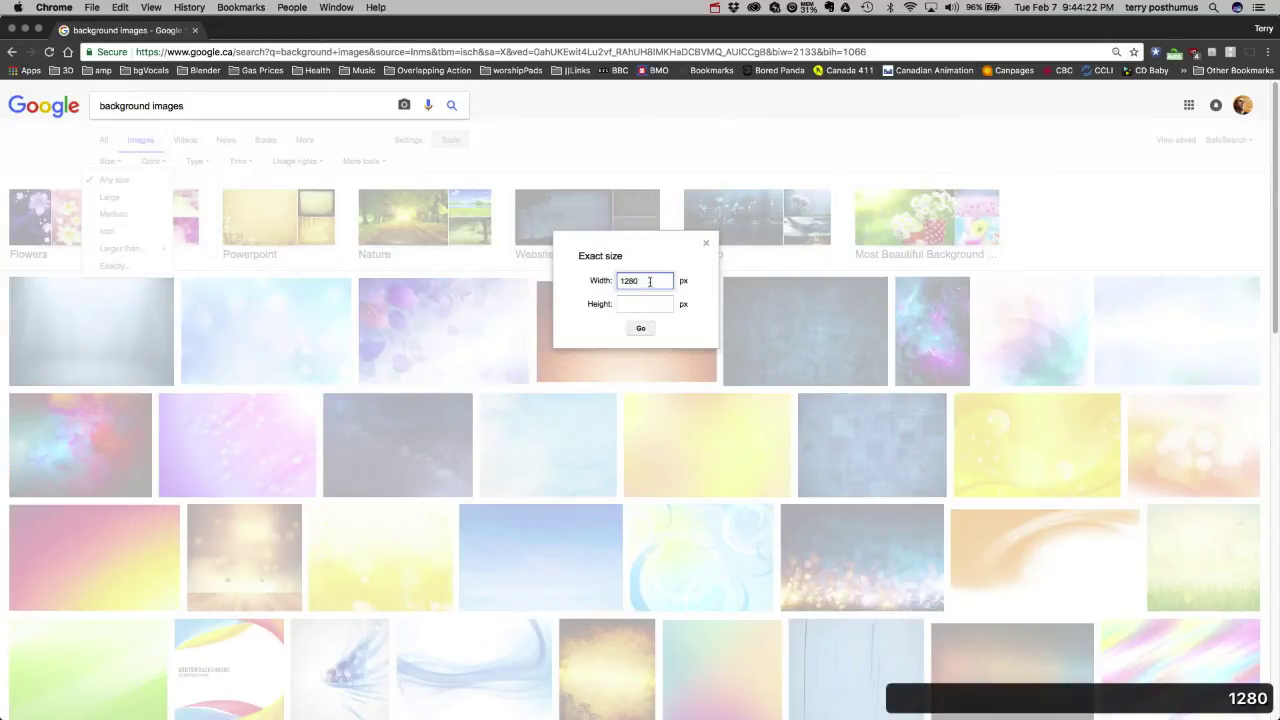
{"action": "left_click", "coordinate": [651, 305]}
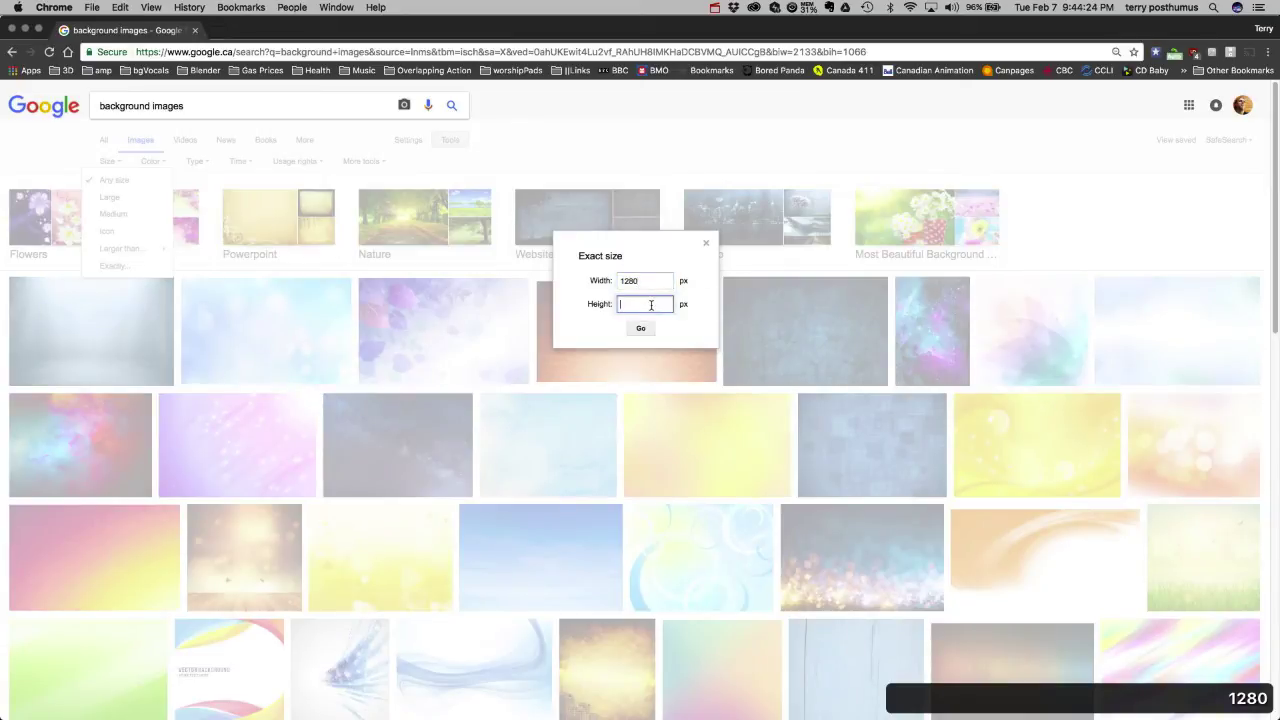
{"action": "type", "text": "720"}
{"action": "left_click", "coordinate": [641, 328]}
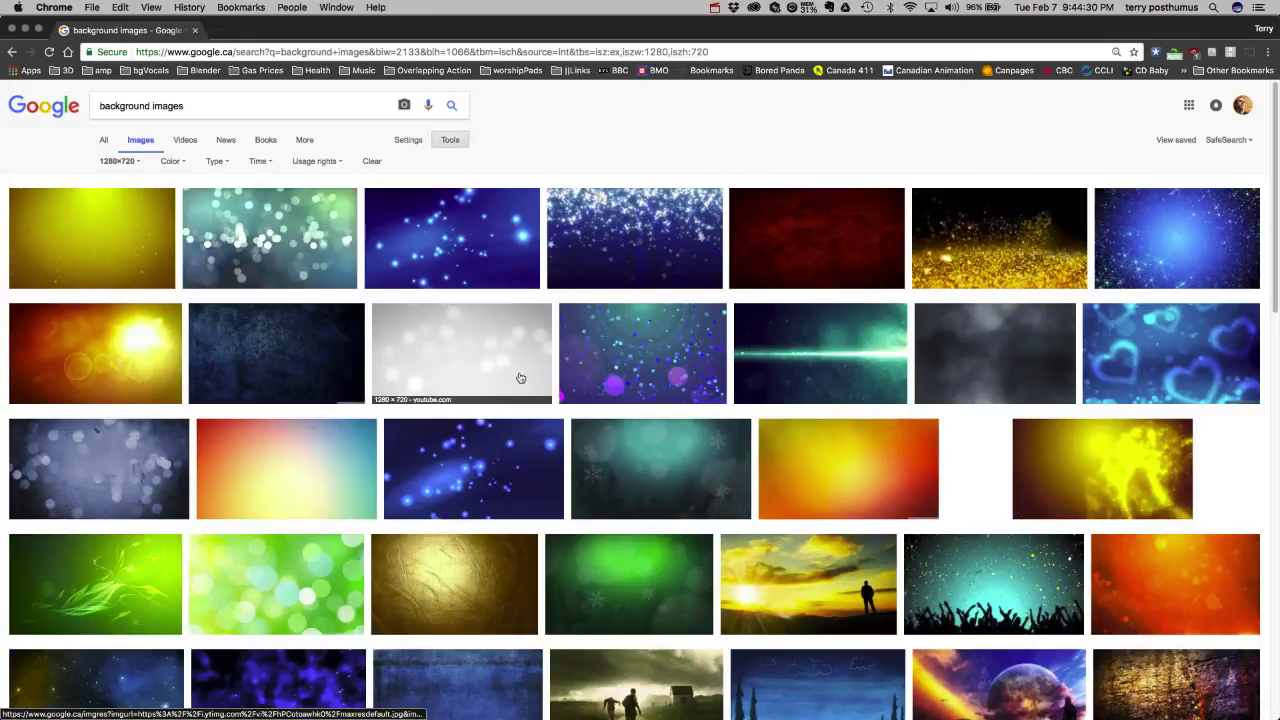
Browse the 1280×720 results, then go back to and scroll the unfiltered image results.
{"action": "scroll", "coordinate": [520, 377], "scroll_direction": "down", "scroll_amount": 3}
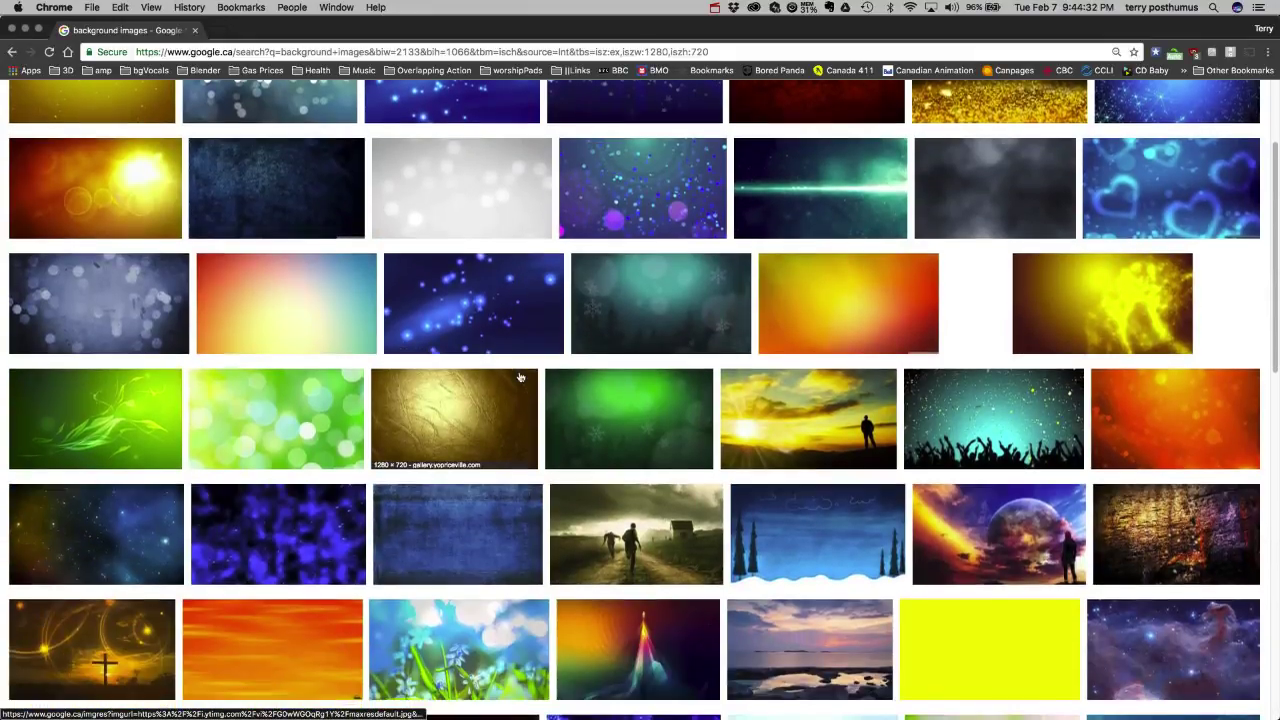
{"action": "scroll", "coordinate": [520, 377], "scroll_direction": "down", "scroll_amount": 3}
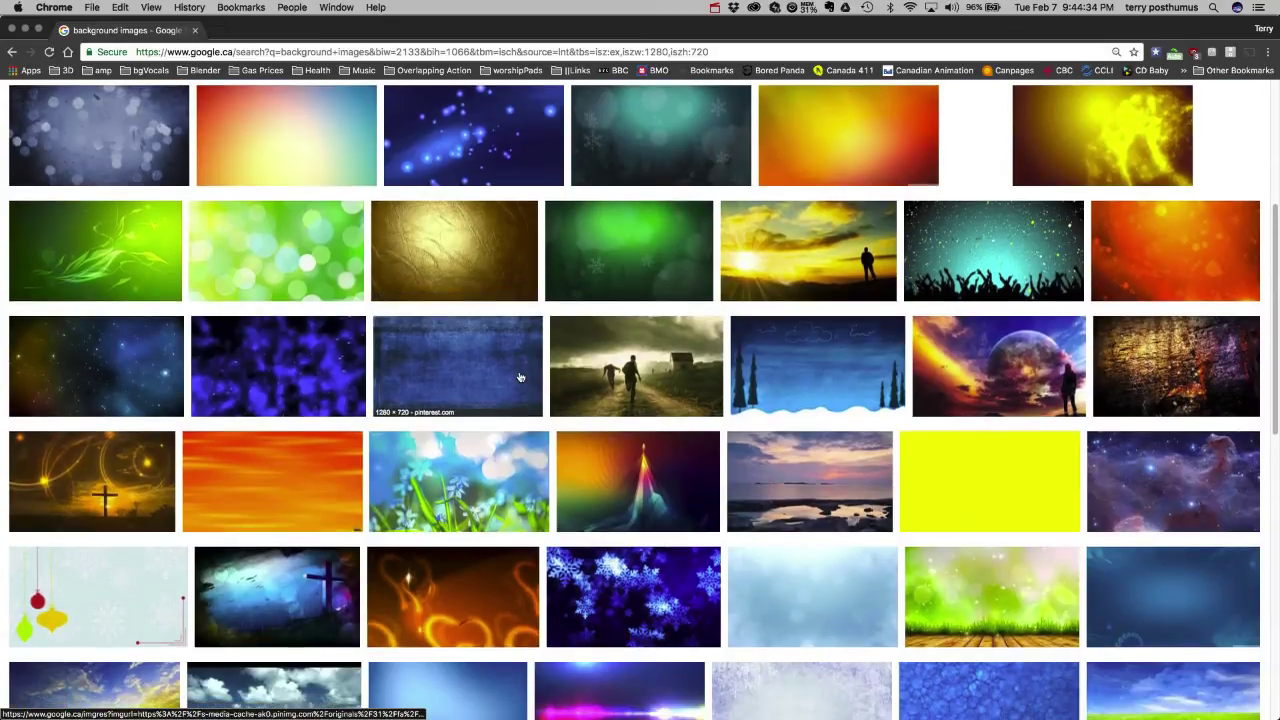
{"action": "scroll", "coordinate": [520, 377], "scroll_direction": "down", "scroll_amount": 6}
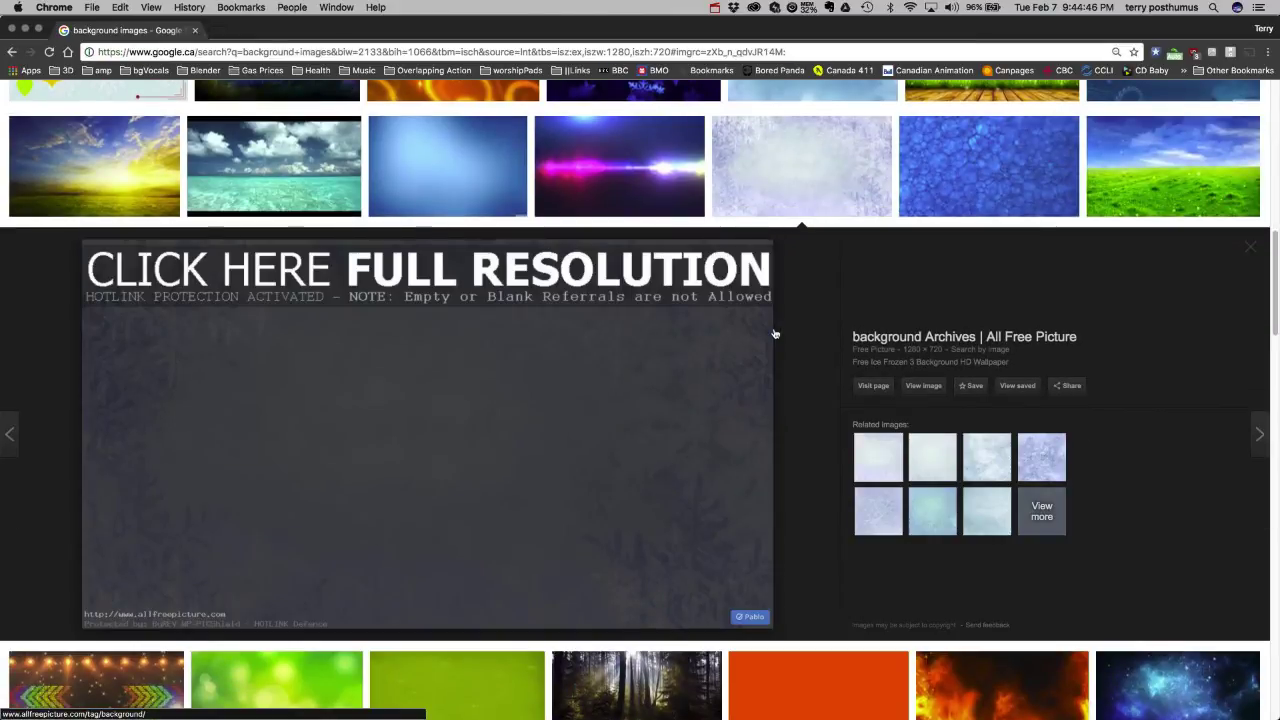
{"action": "left_click", "coordinate": [12, 52]}
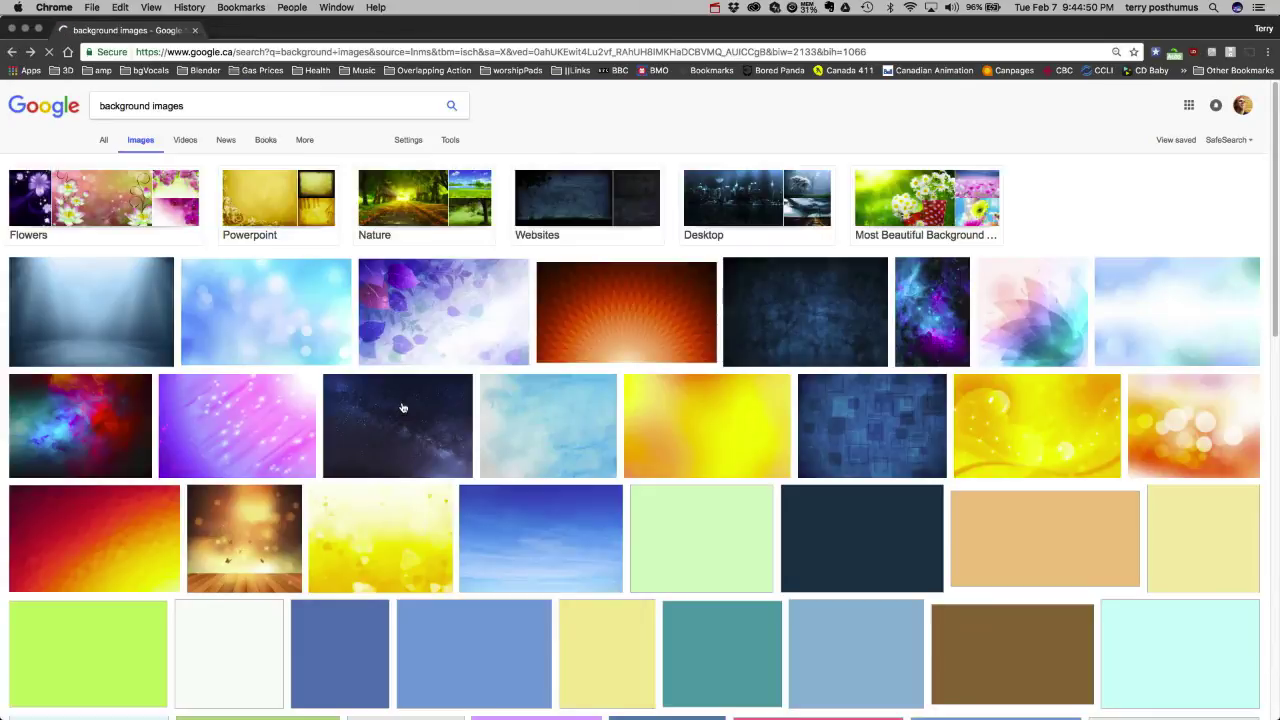
{"action": "scroll", "coordinate": [404, 412], "scroll_direction": "down", "scroll_amount": 2}
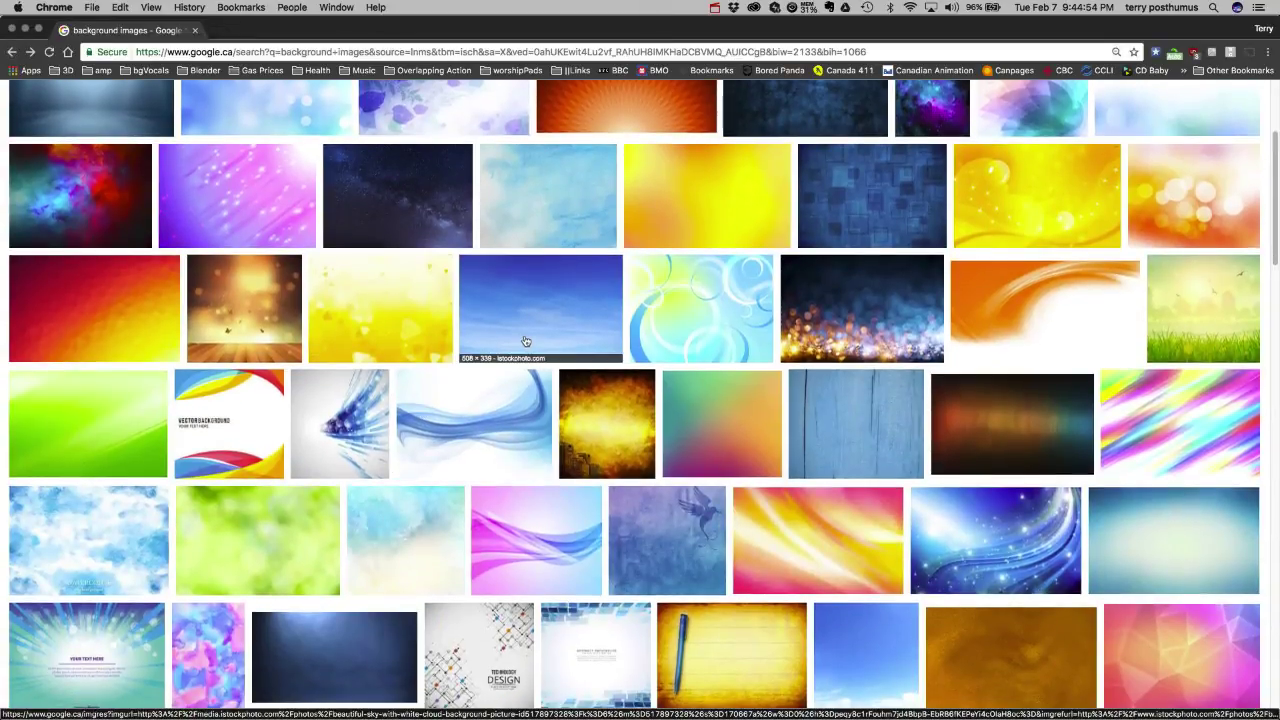
Open the light-blue Alien_Ink abstract wallpaper at full size and choose Save Image As.
{"action": "left_click", "coordinate": [1147, 538]}
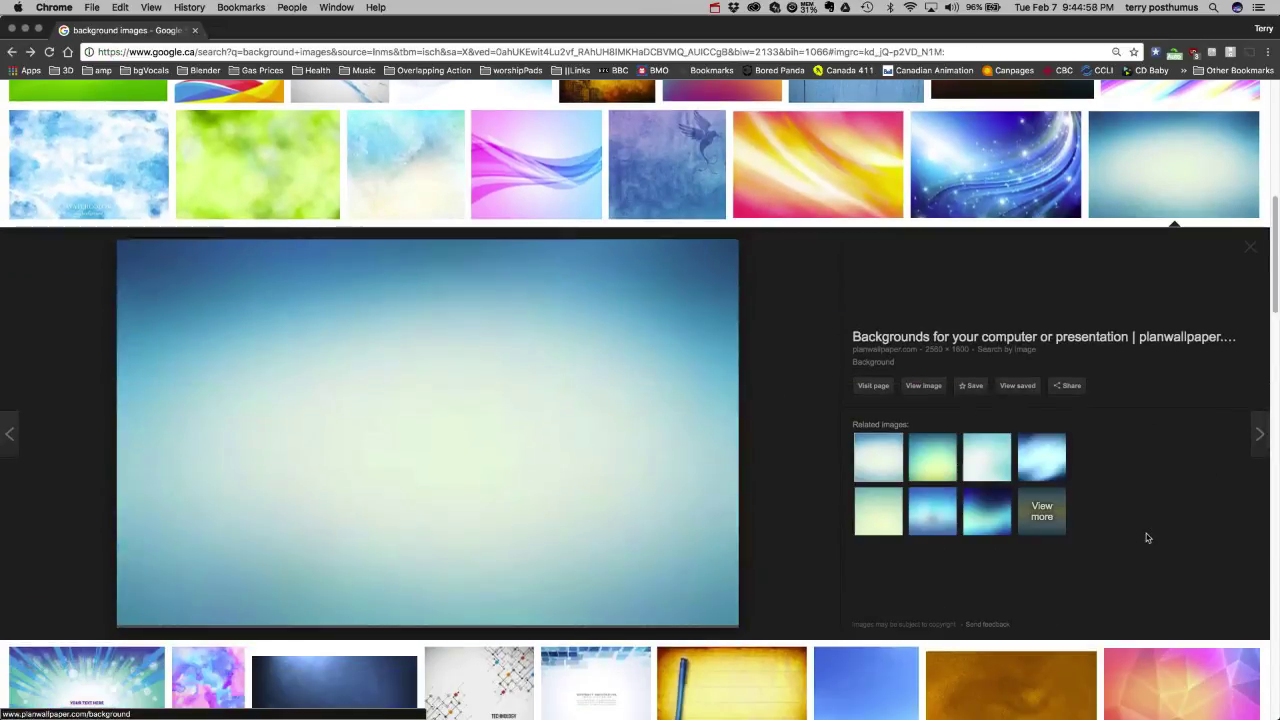
{"action": "left_click", "coordinate": [912, 388]}
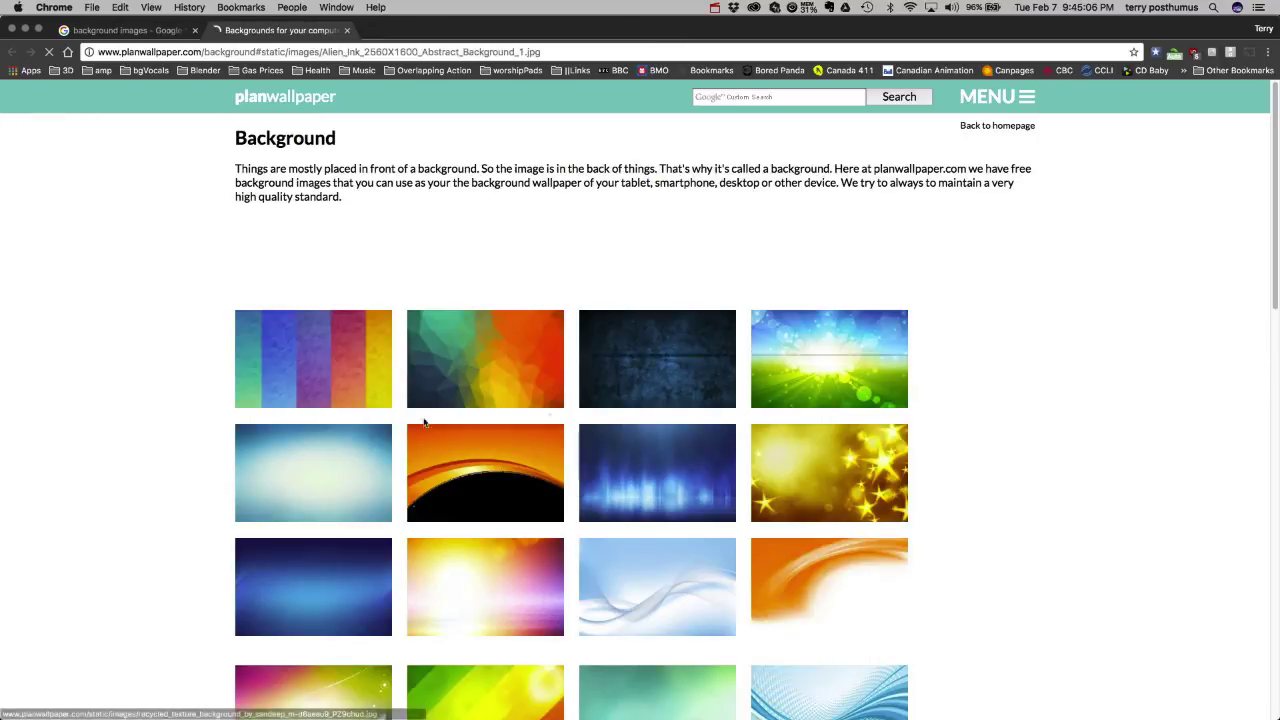
{"action": "scroll", "coordinate": [328, 460], "scroll_direction": "down", "scroll_amount": 5}
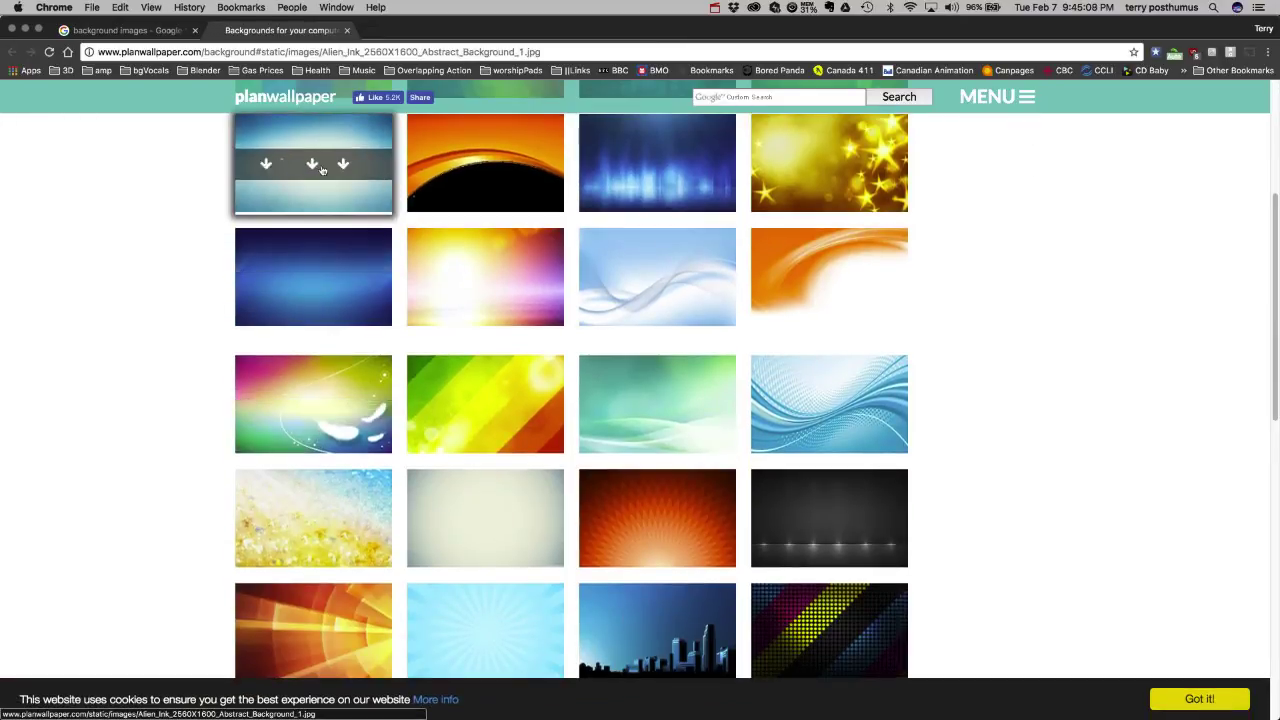
{"action": "left_click", "coordinate": [320, 167]}
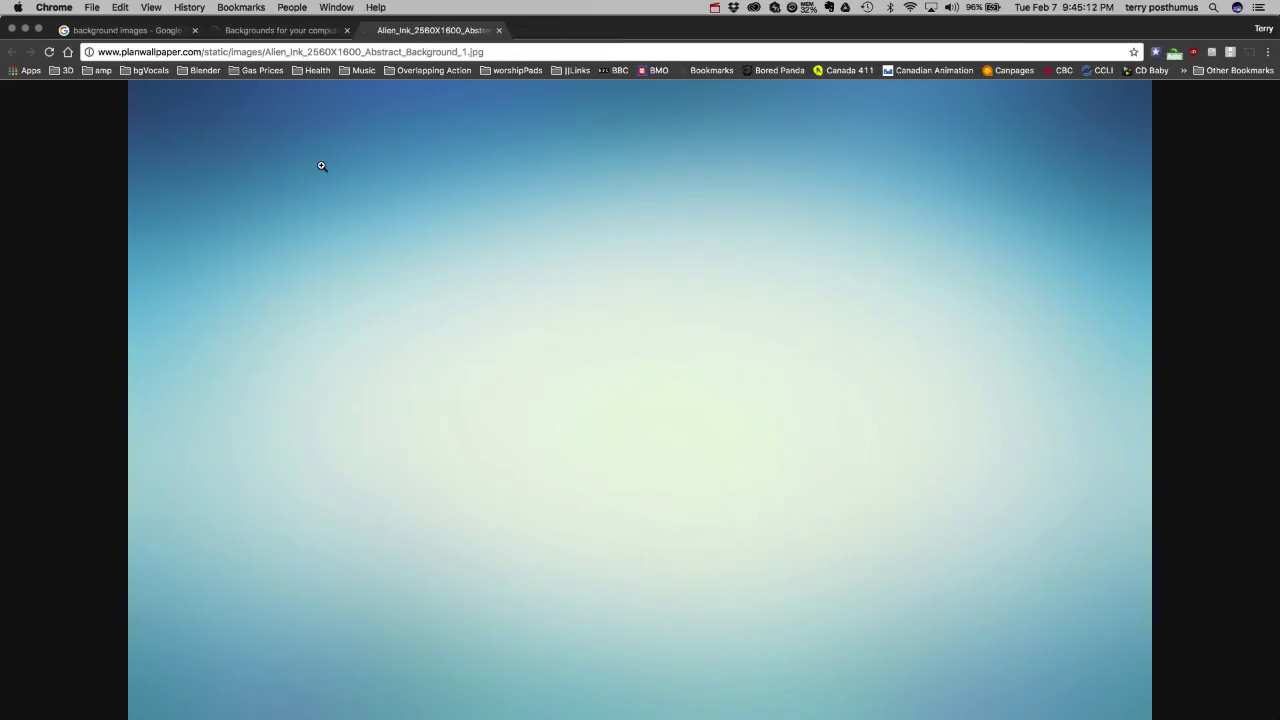
{"action": "right_click", "coordinate": [473, 270]}
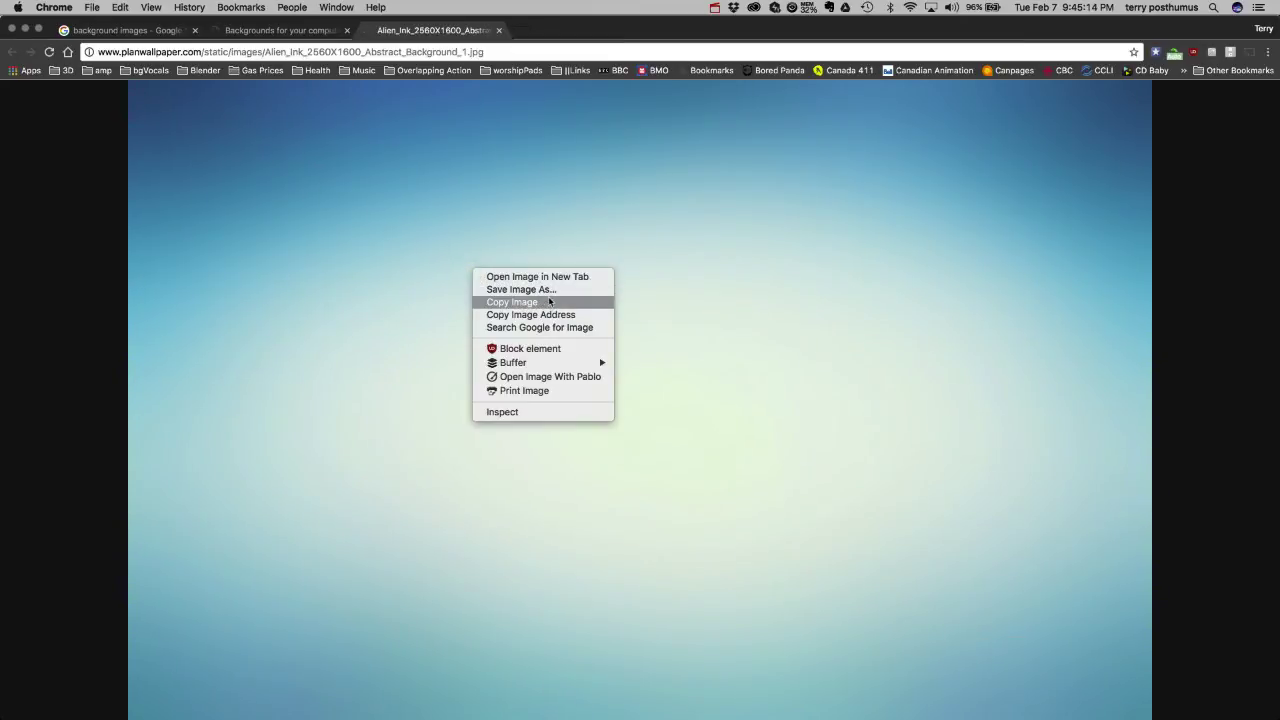
{"action": "left_click", "coordinate": [550, 289]}
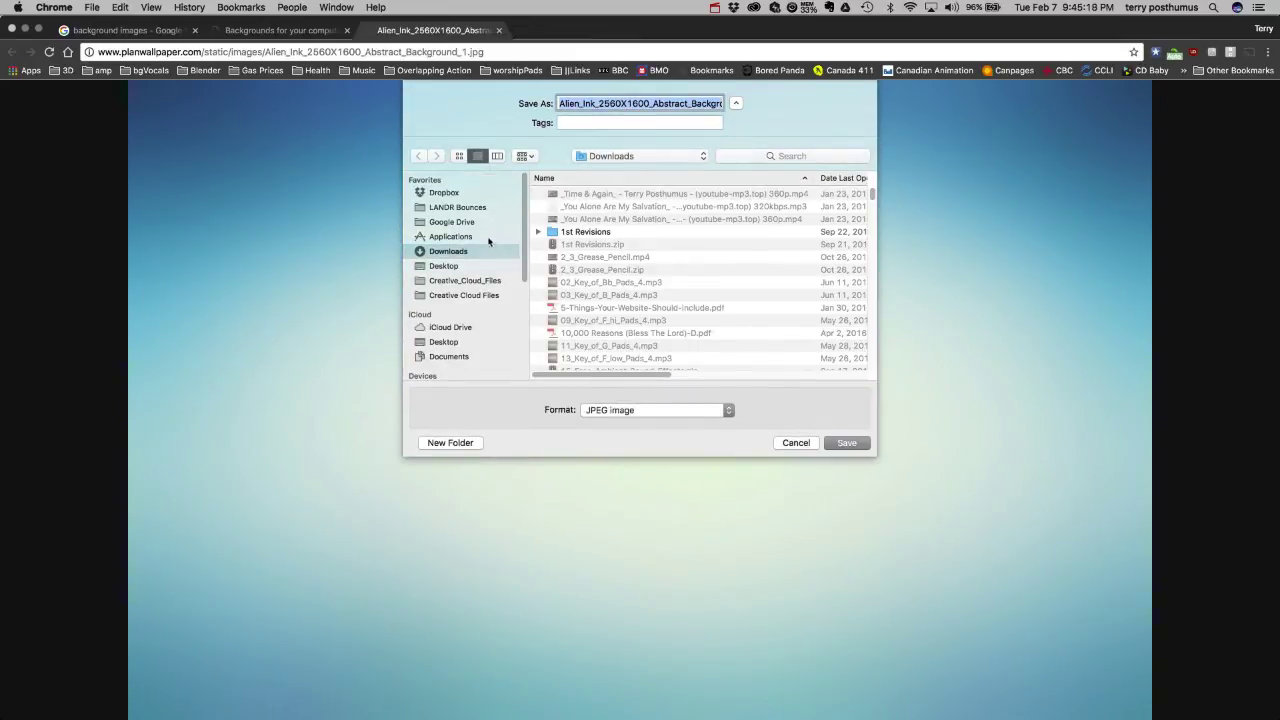
Save the wallpaper as background.jpg in the Desktop arm-flap project's images folder, then return to After Effects.
{"action": "left_click", "coordinate": [447, 267]}
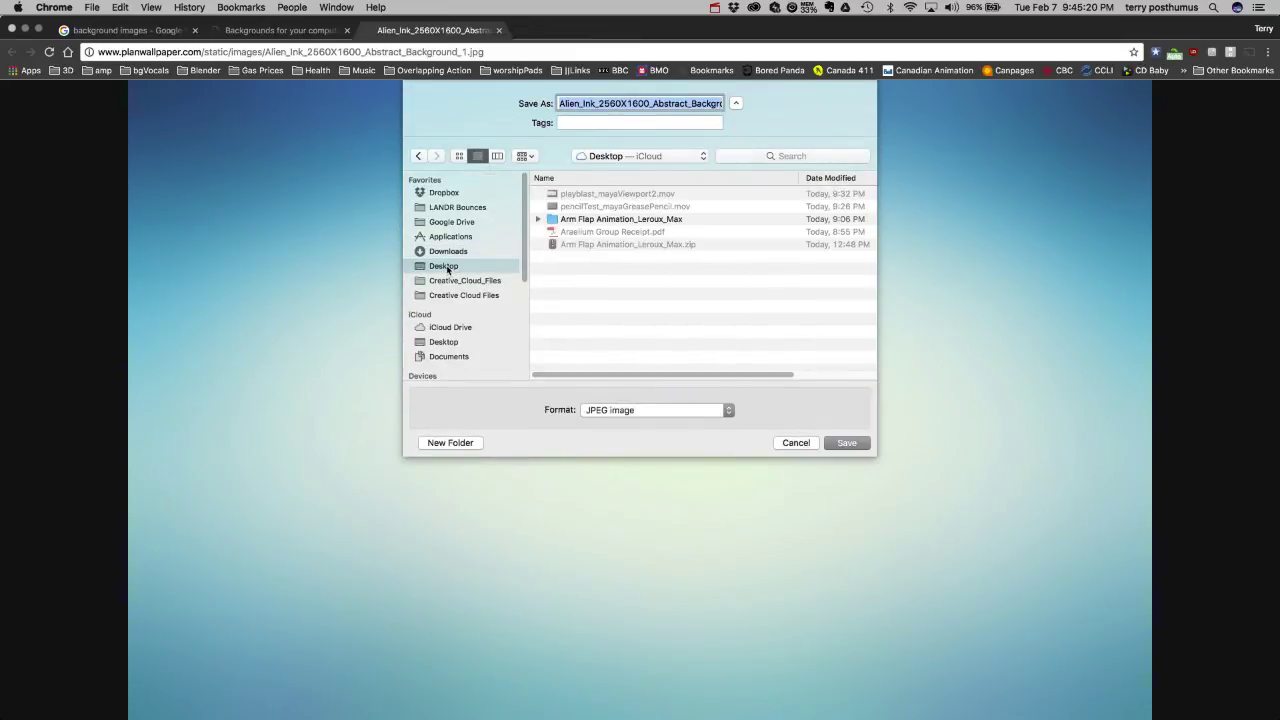
{"action": "double_click", "coordinate": [554, 220]}
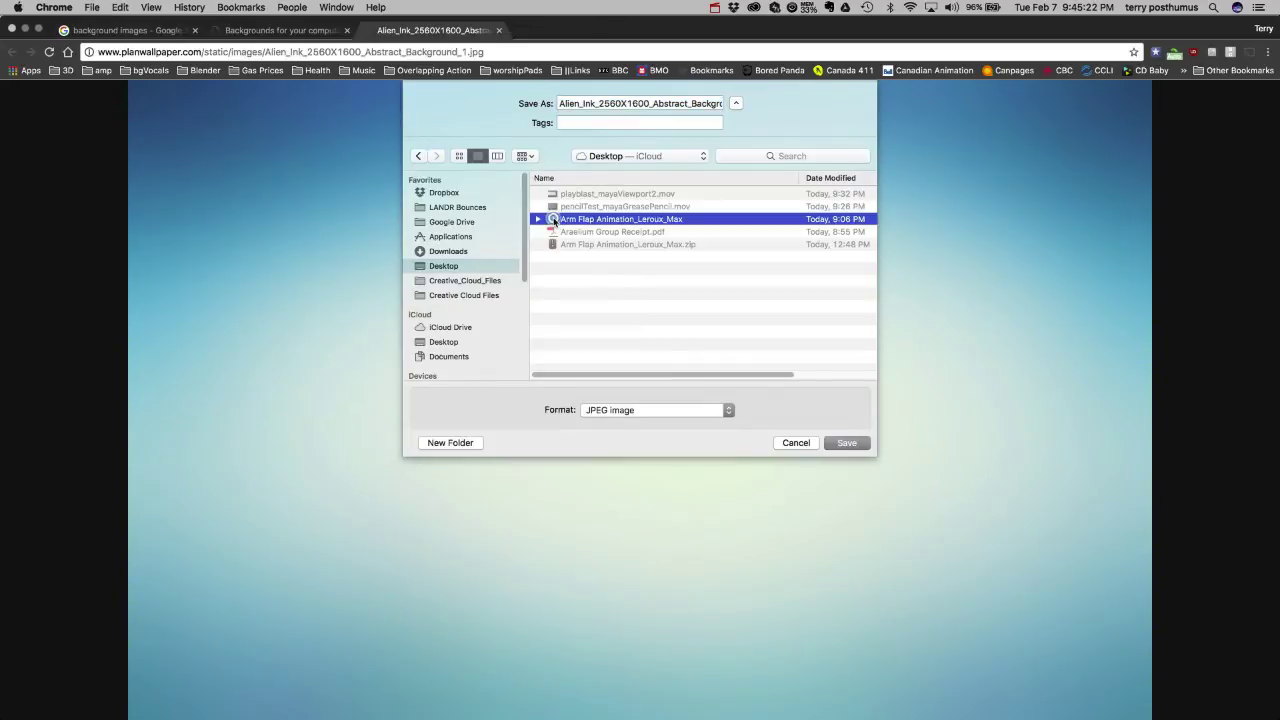
{"action": "double_click", "coordinate": [552, 259]}
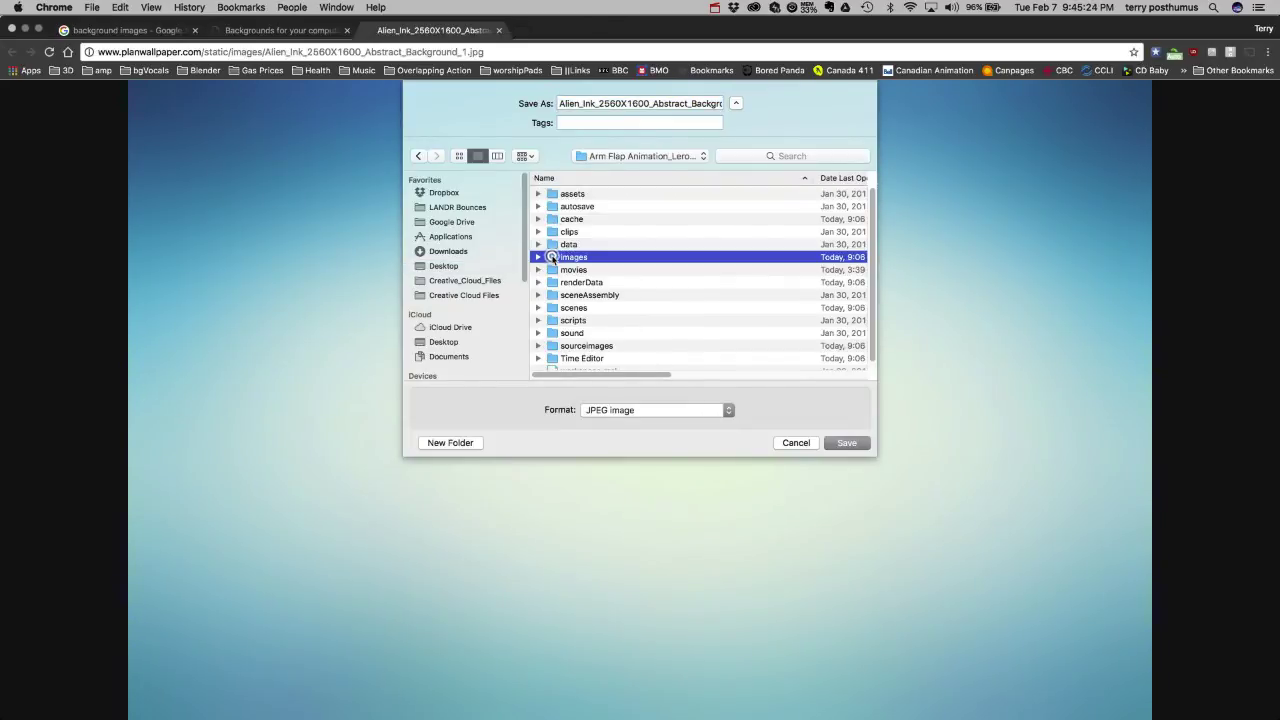
{"action": "triple_click", "coordinate": [652, 103]}
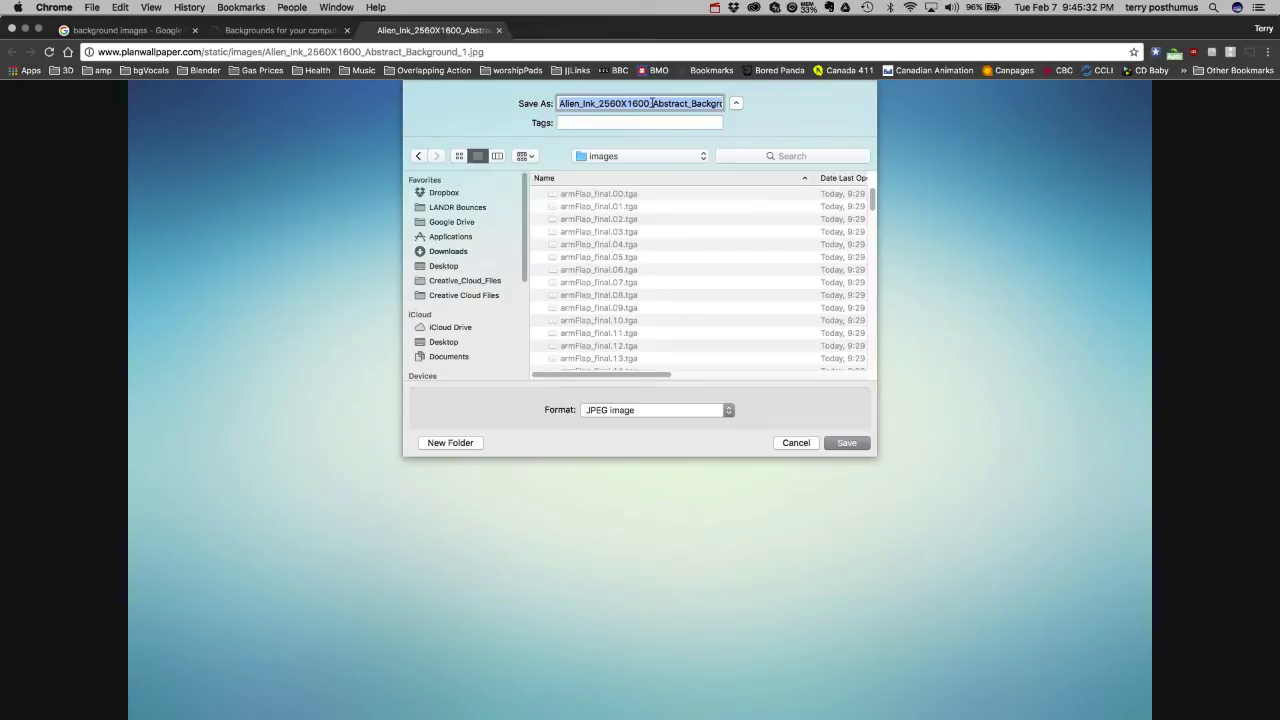
{"action": "type", "text": "backgrou"}
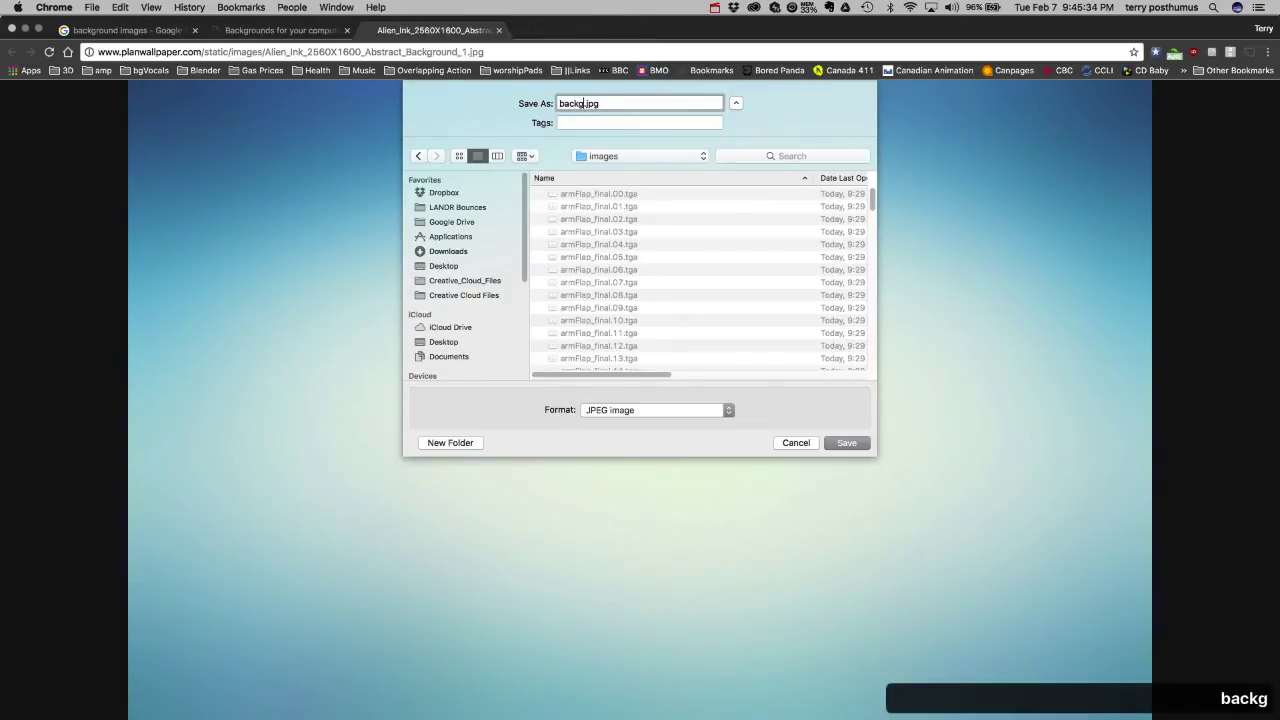
{"action": "type", "text": "nd"}
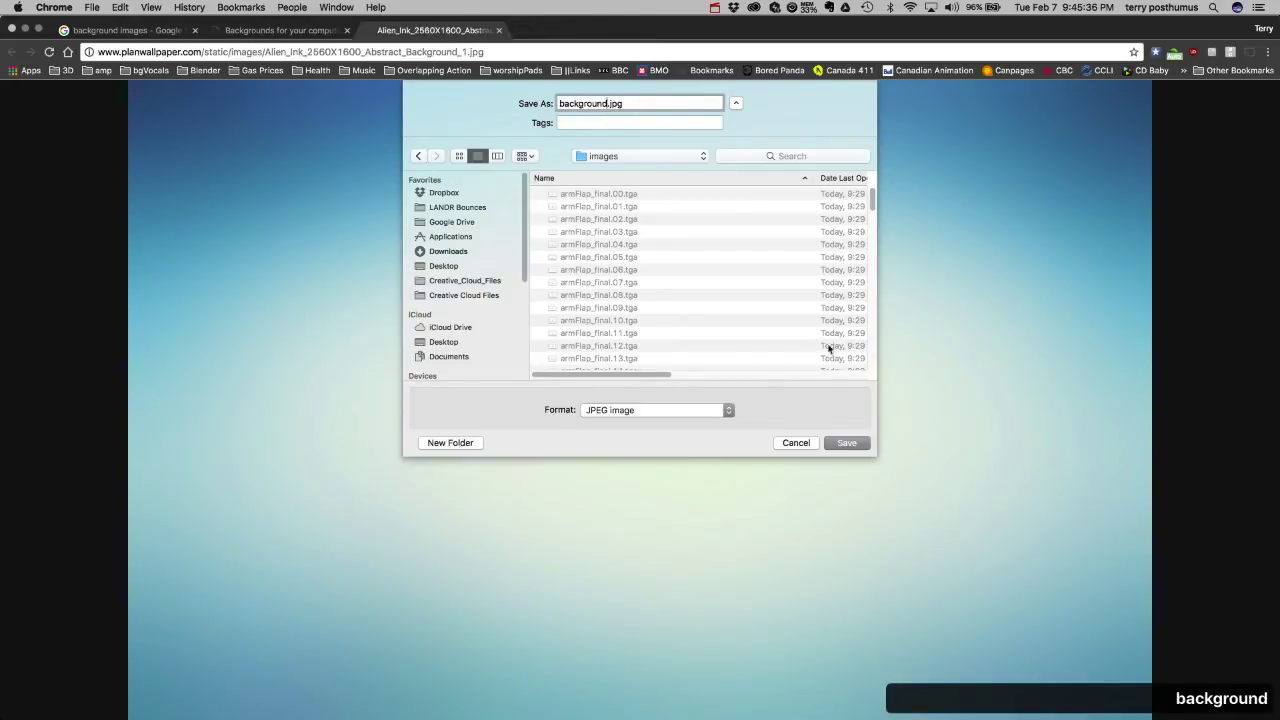
{"action": "left_click", "coordinate": [847, 442]}
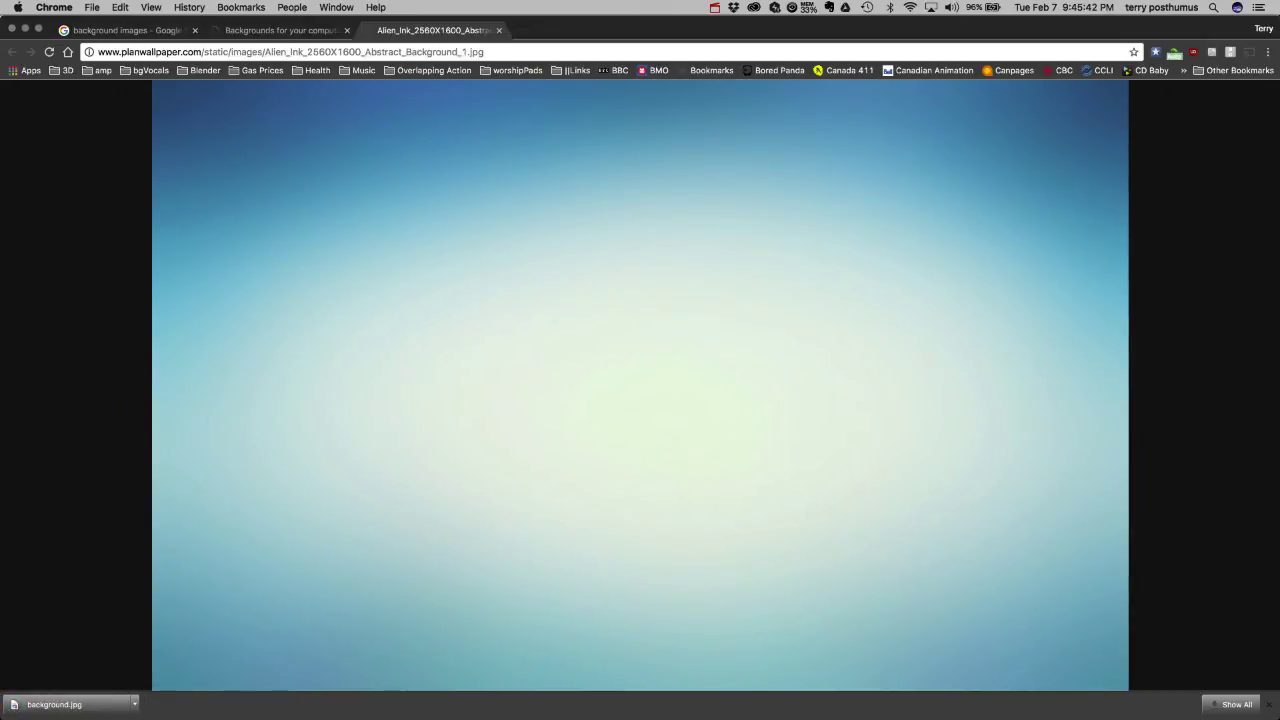
{"action": "key", "text": "super+Tab"}
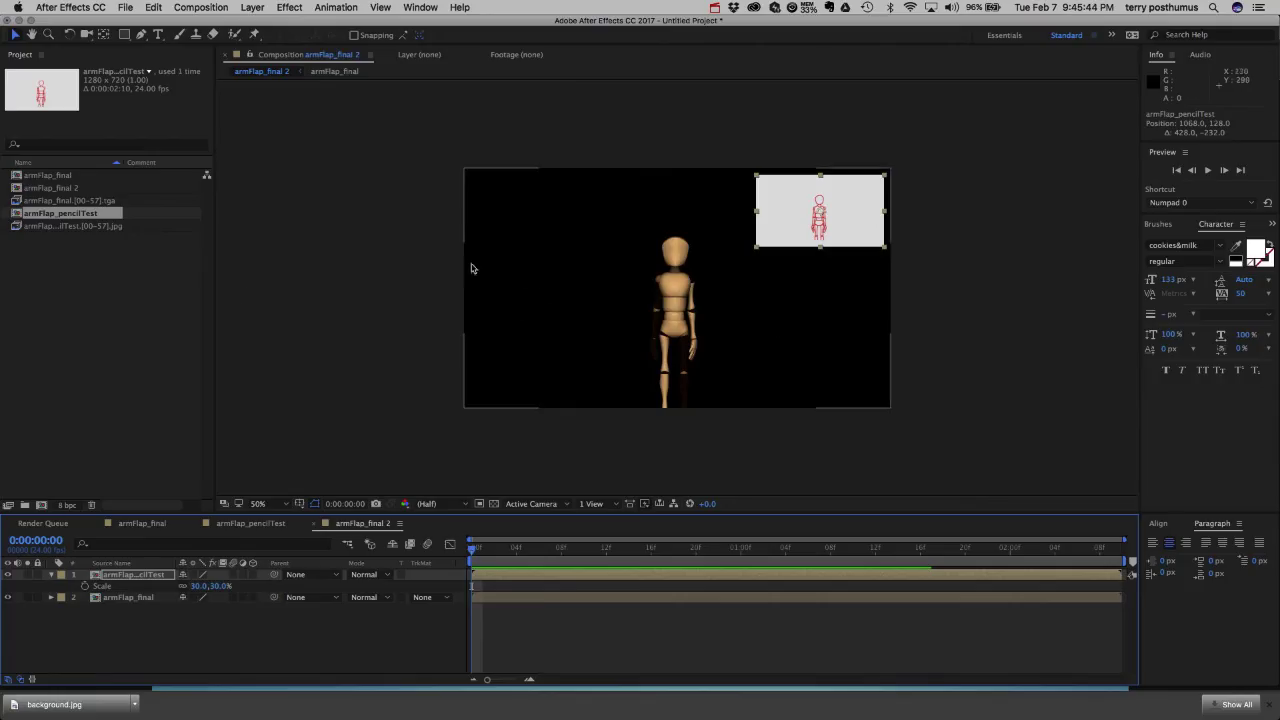
Import background.jpg from the images folder through the Project panel's Import > File option.
{"action": "right_click", "coordinate": [75, 290]}
{"action": "mouse_move", "coordinate": [131, 350]}
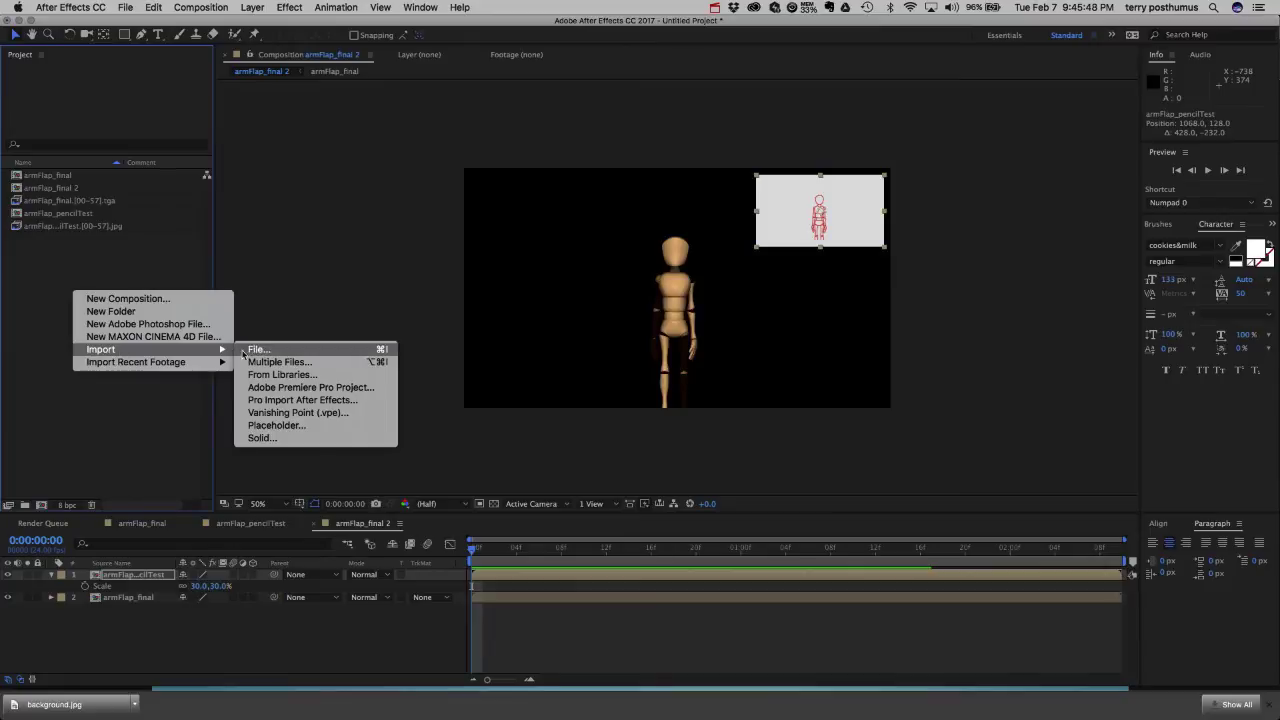
{"action": "left_click", "coordinate": [258, 349]}
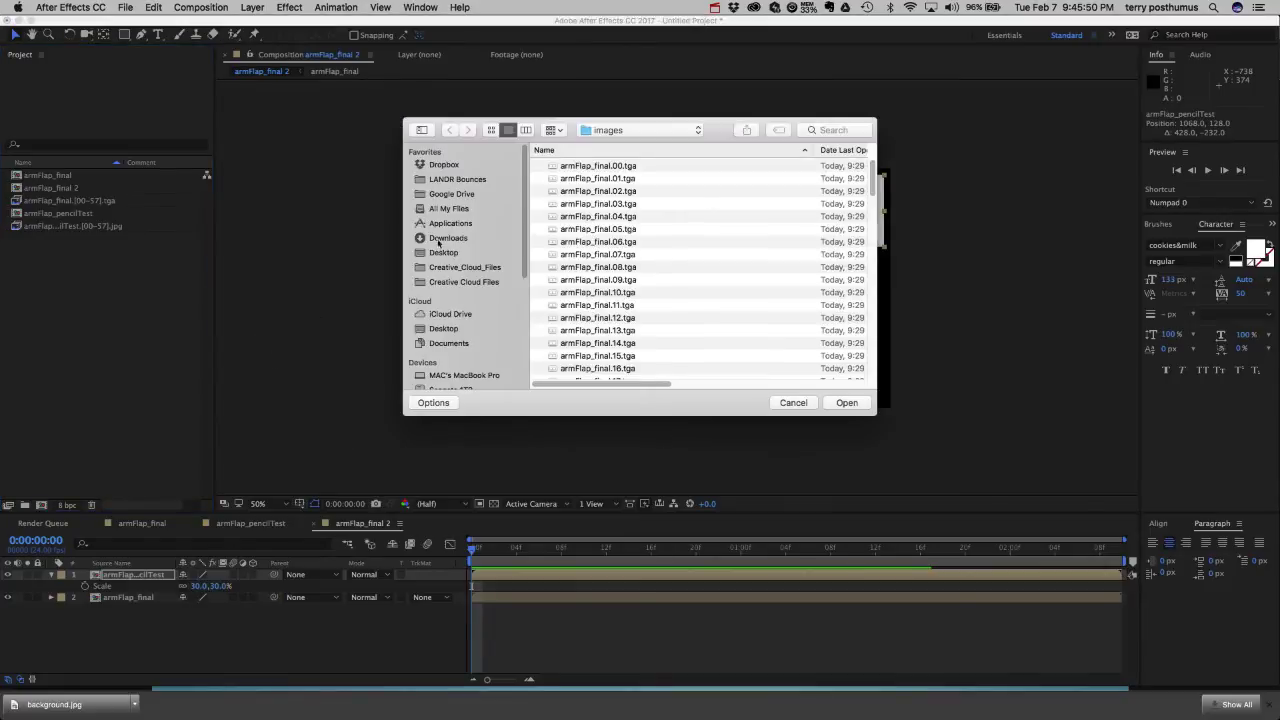
{"action": "left_click_drag", "start_coordinate": [871, 172], "coordinate": [873, 378]}
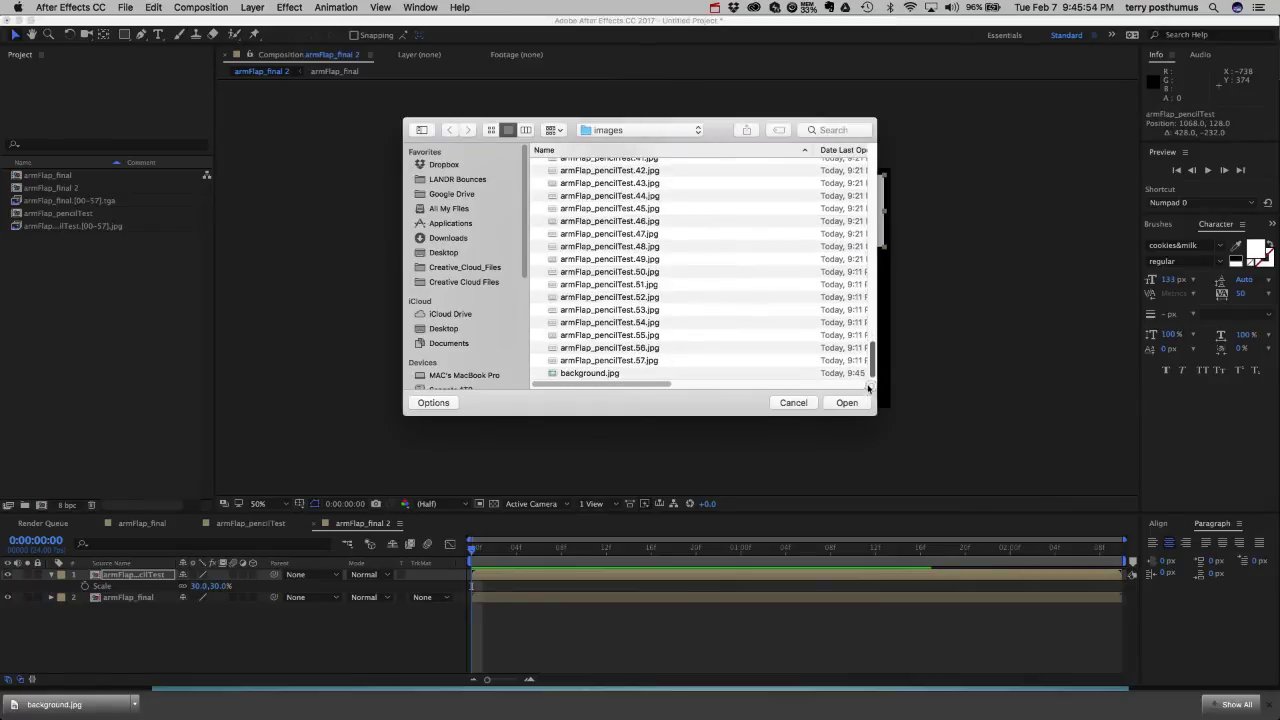
{"action": "left_click", "coordinate": [588, 373]}
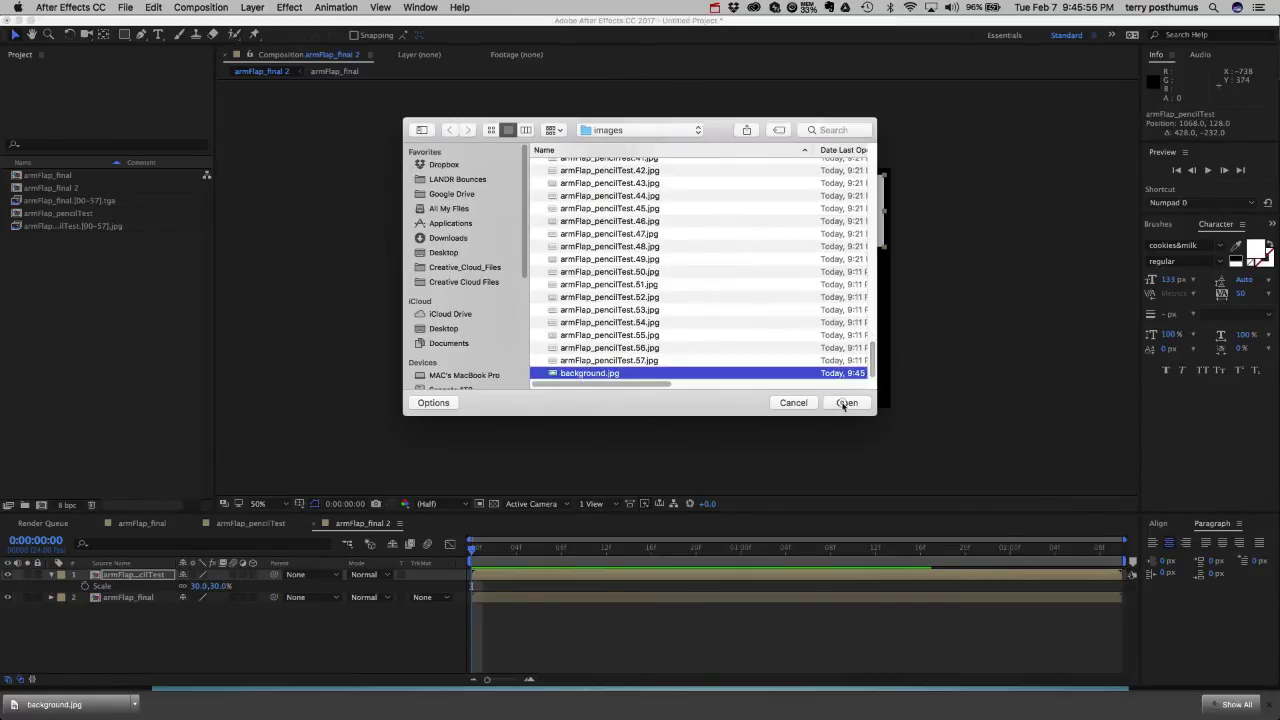
{"action": "left_click", "coordinate": [847, 402]}
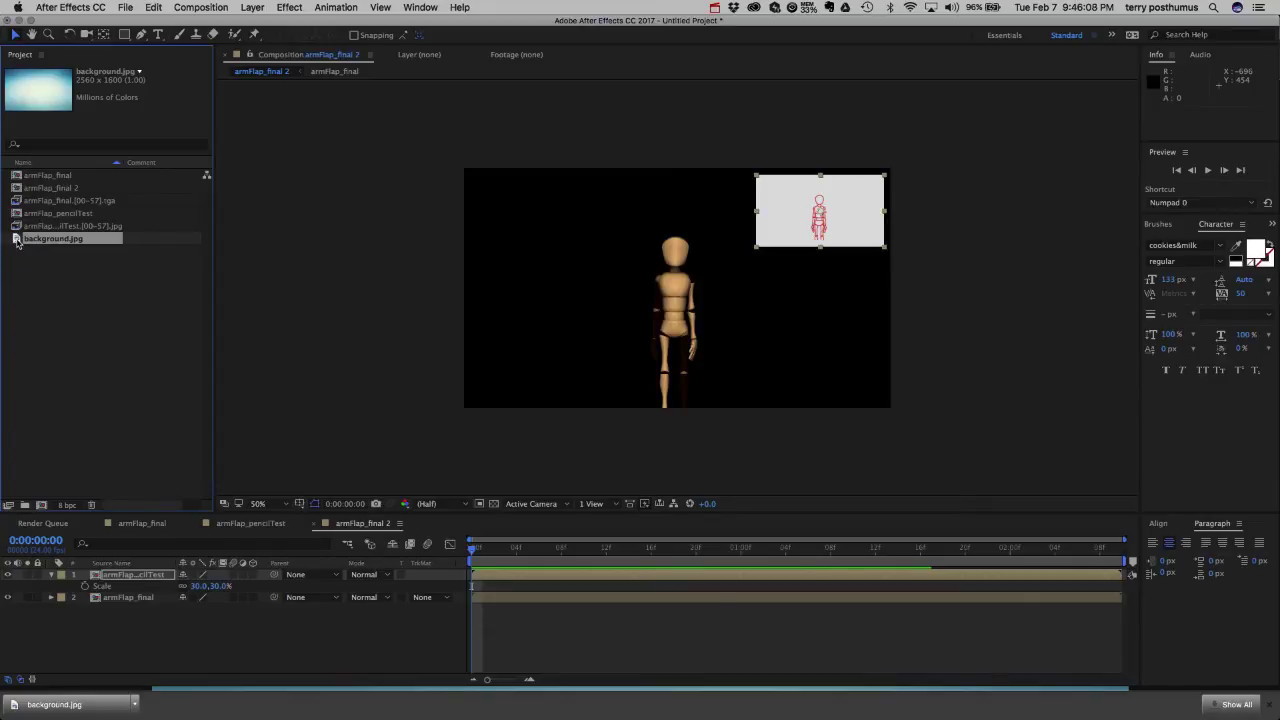
Place background.jpg below armFlap_final in the timeline and scrub its Scale down to 51%.
{"action": "left_click_drag", "start_coordinate": [17, 241], "coordinate": [24, 606]}
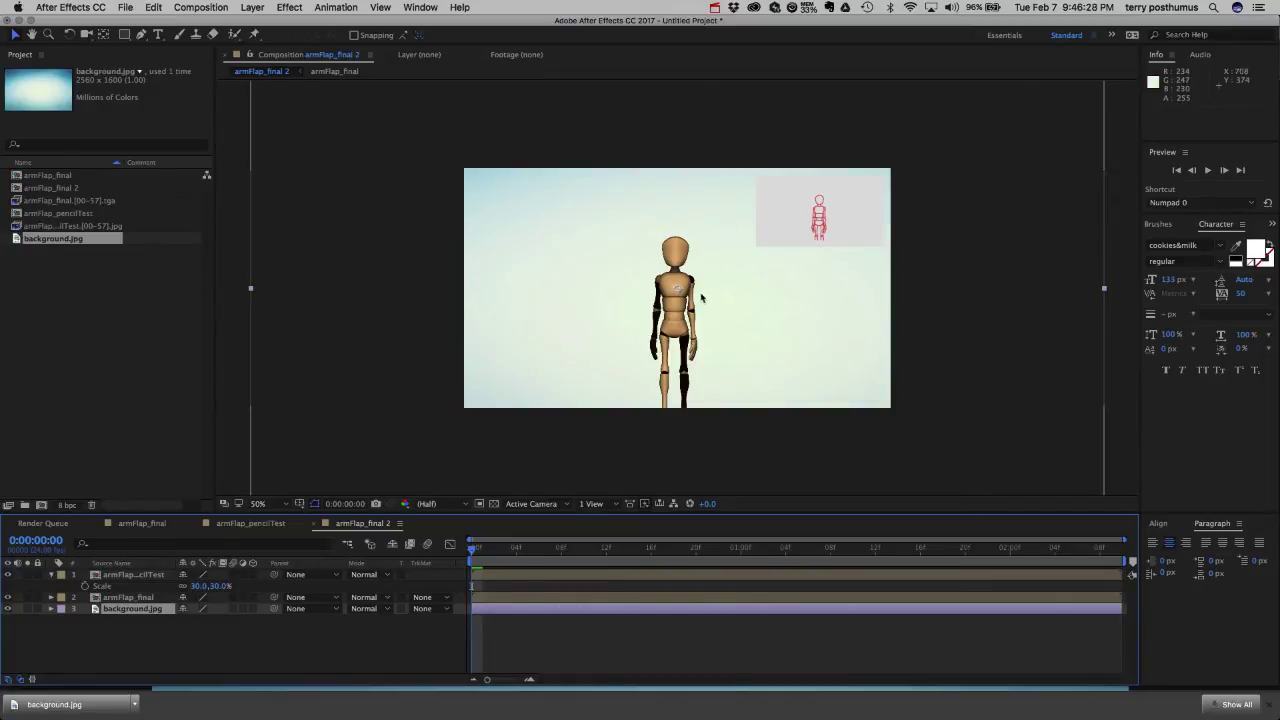
{"action": "key", "text": "s"}
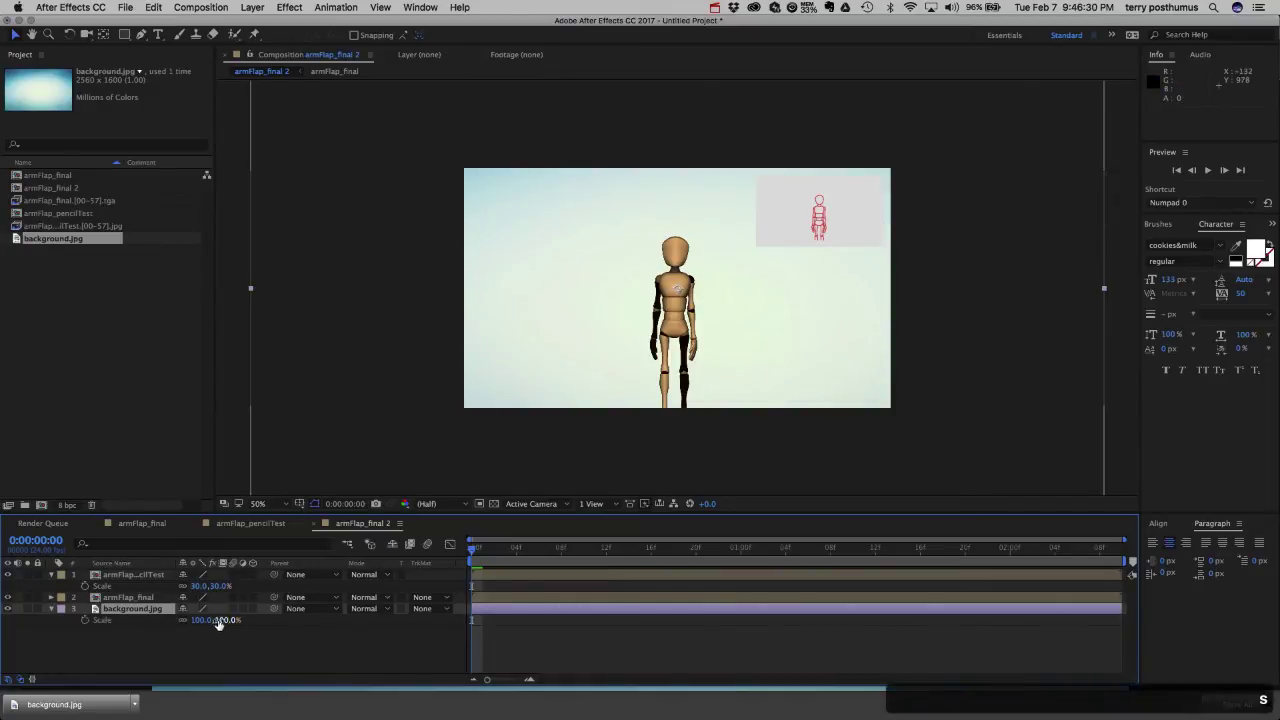
{"action": "left_click_drag", "start_coordinate": [218, 622], "coordinate": [169, 622]}
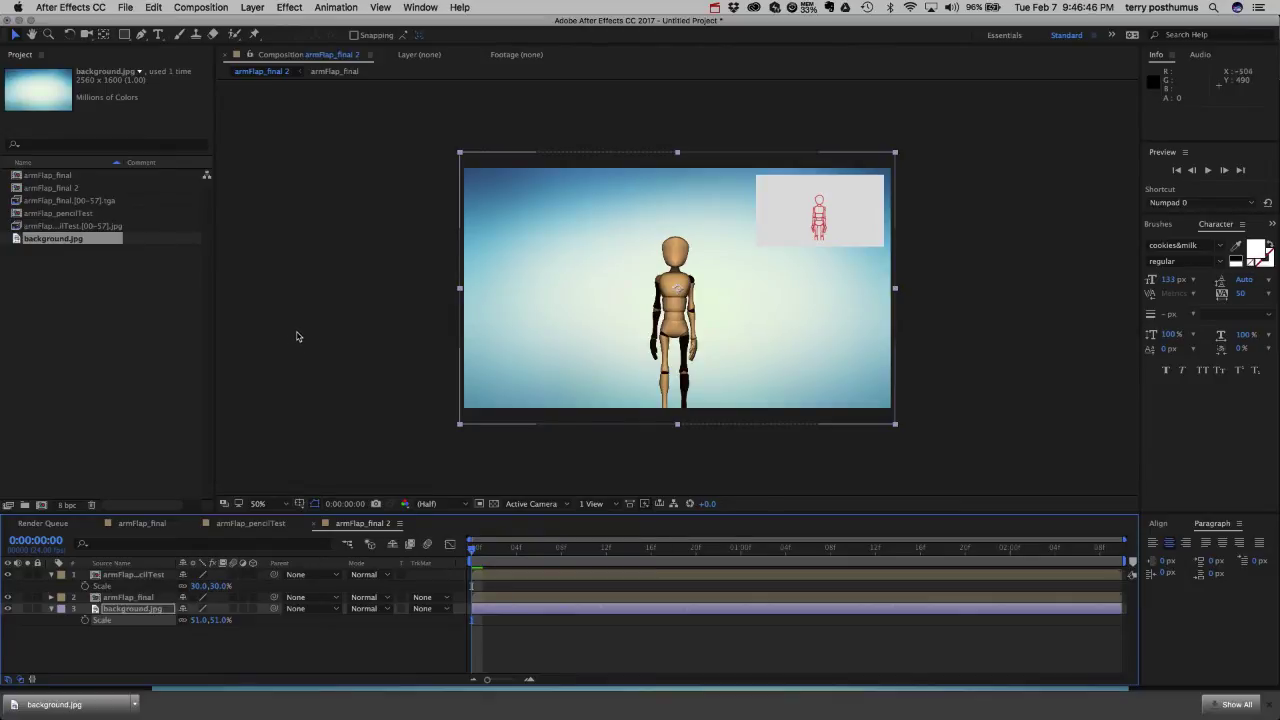
Start a new text layer in the comp and set the Character panel to Myriad Pro, 48 px.
{"action": "left_click", "coordinate": [157, 35]}
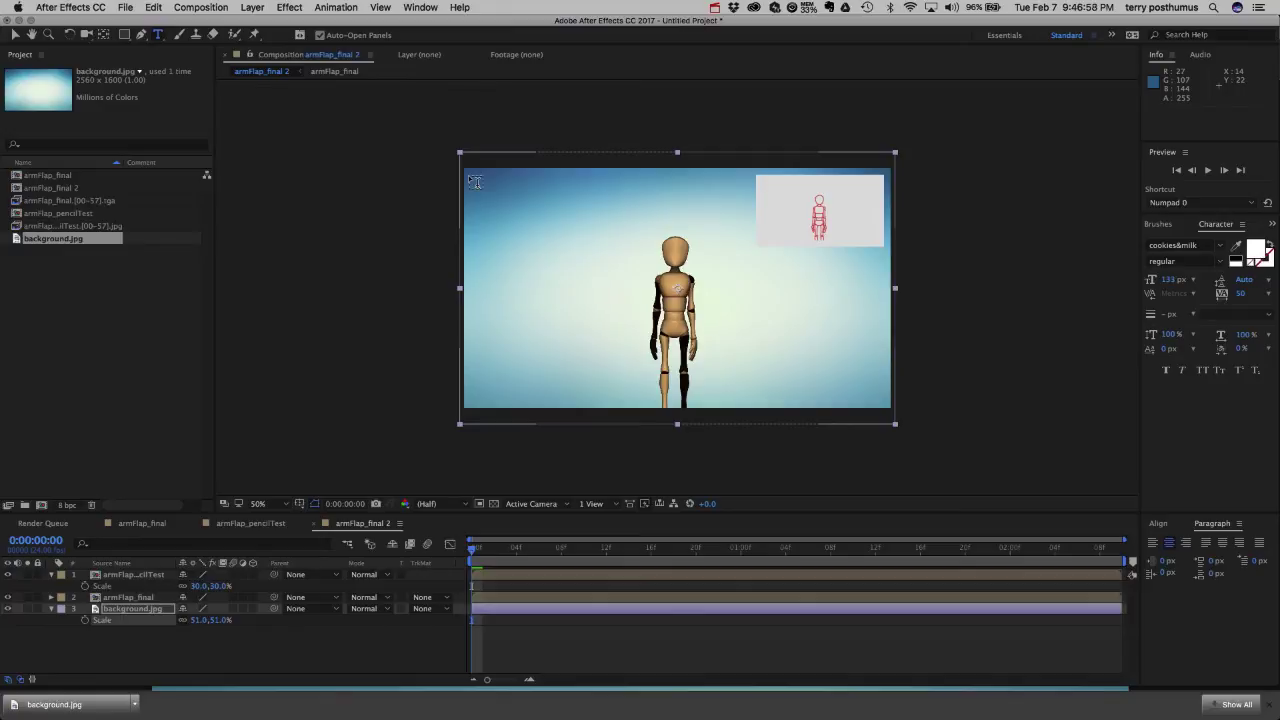
{"action": "left_click", "coordinate": [475, 181]}
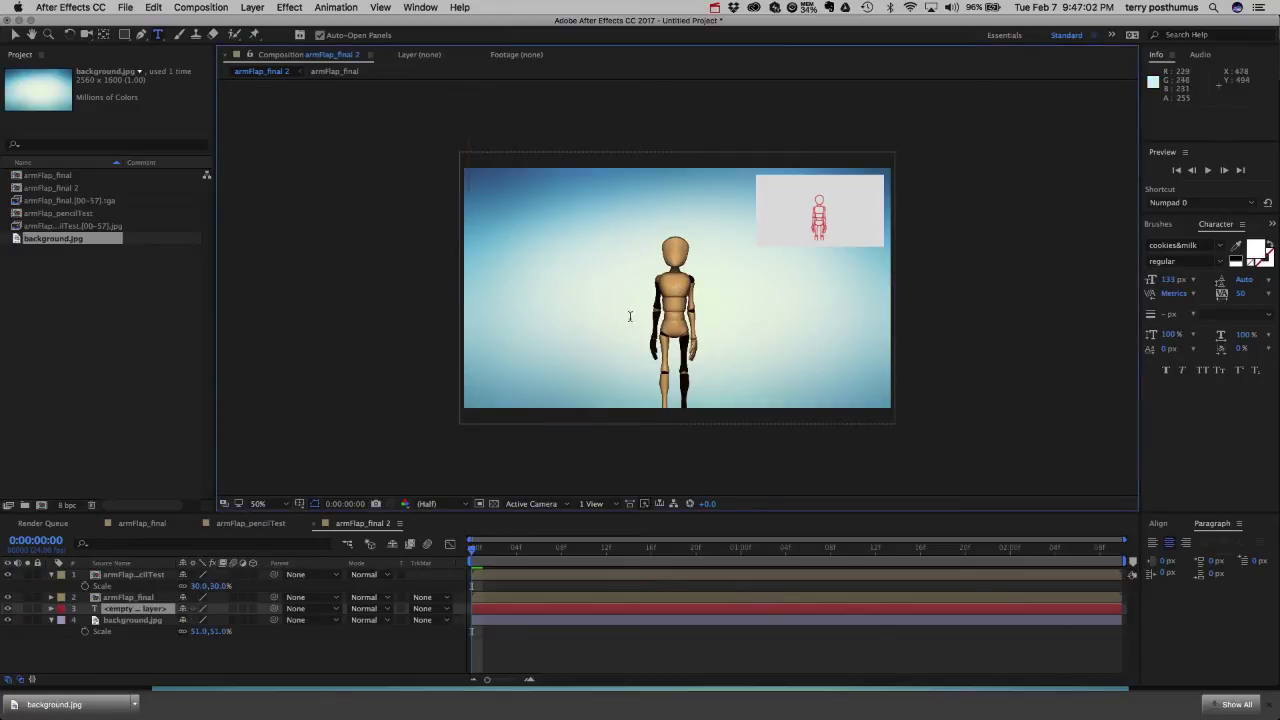
{"action": "left_click", "coordinate": [1200, 246]}
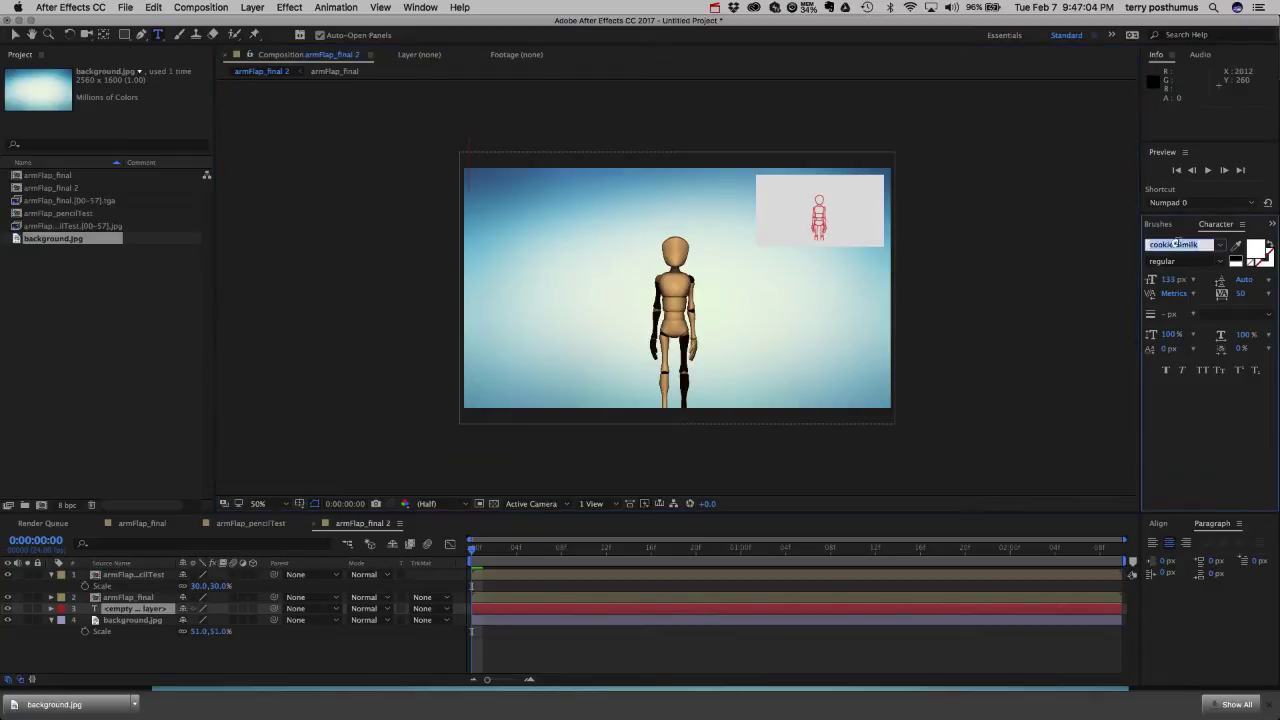
{"action": "type", "text": "my"}
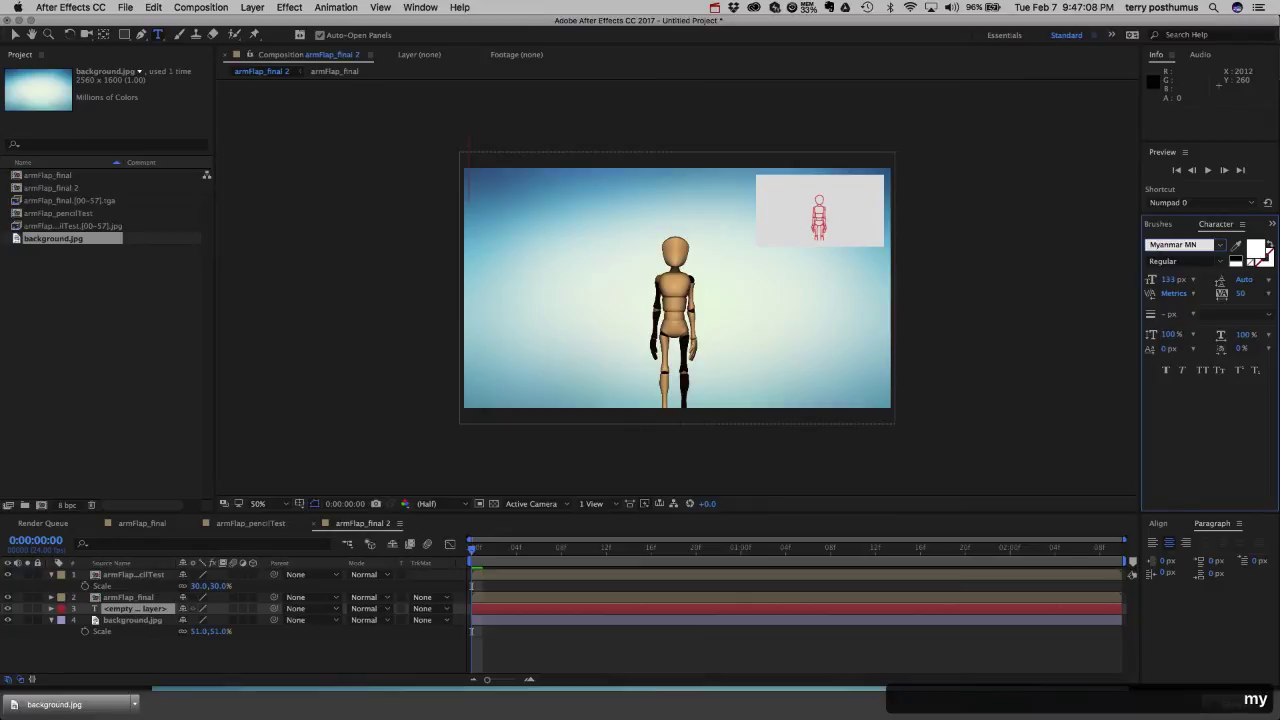
{"action": "type", "text": "riad Pro"}
{"action": "left_click", "coordinate": [1170, 281]}
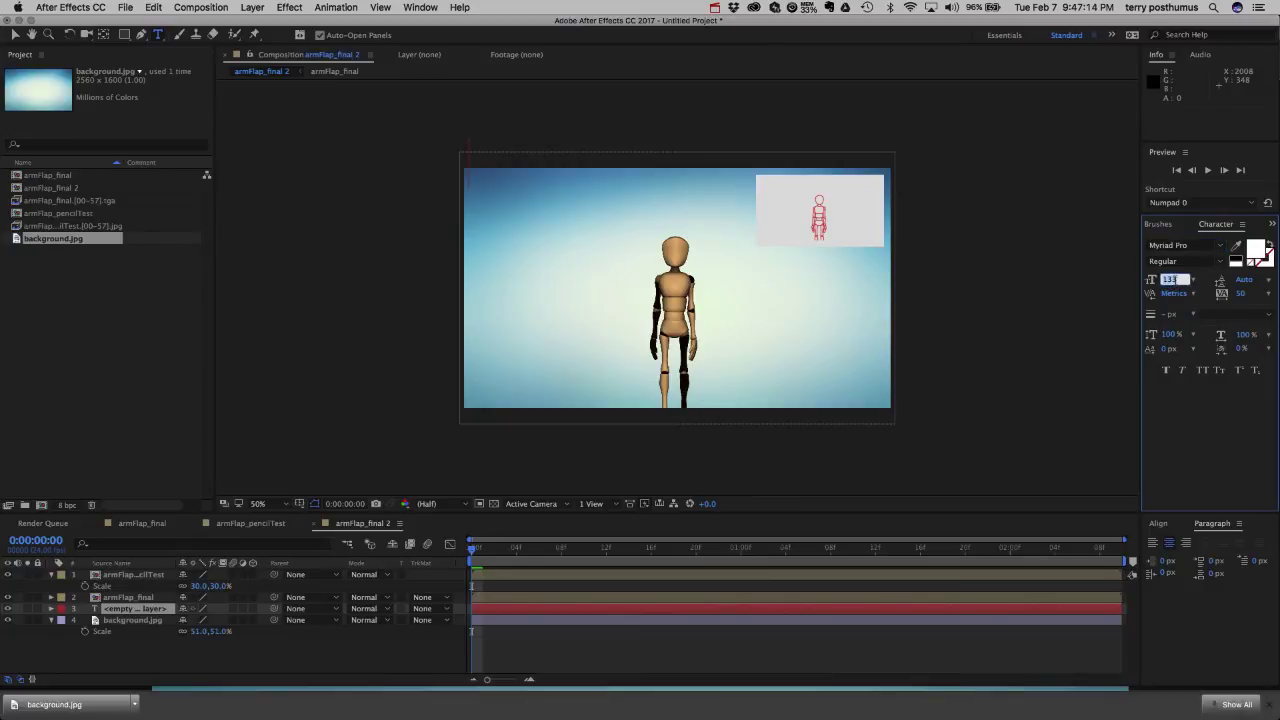
{"action": "type", "text": "48"}
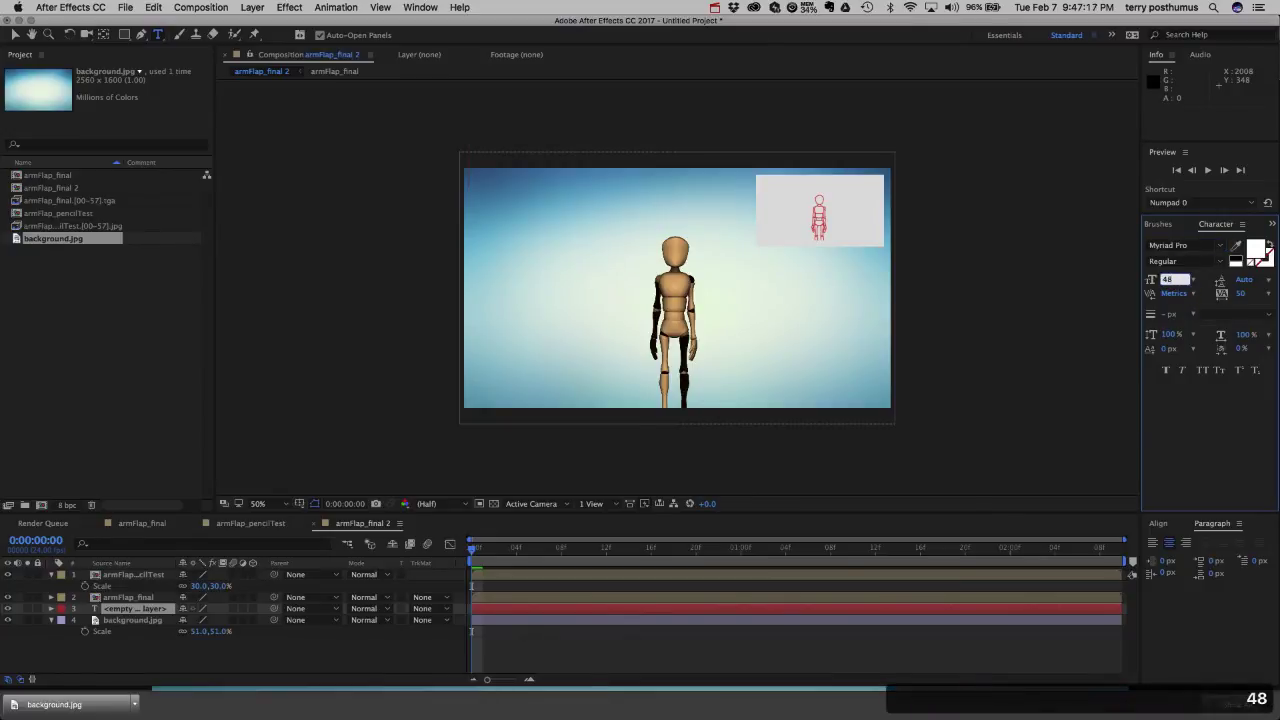
{"action": "key", "text": "Return"}
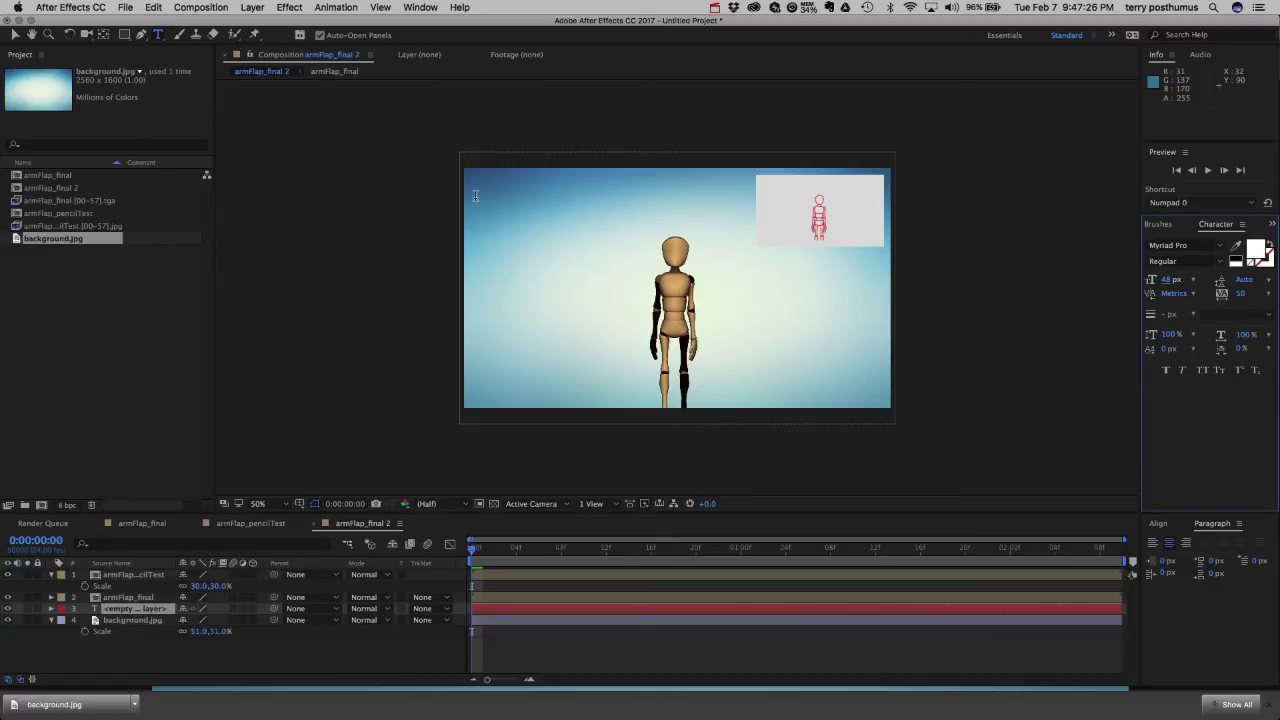
{"action": "key", "text": "m"}
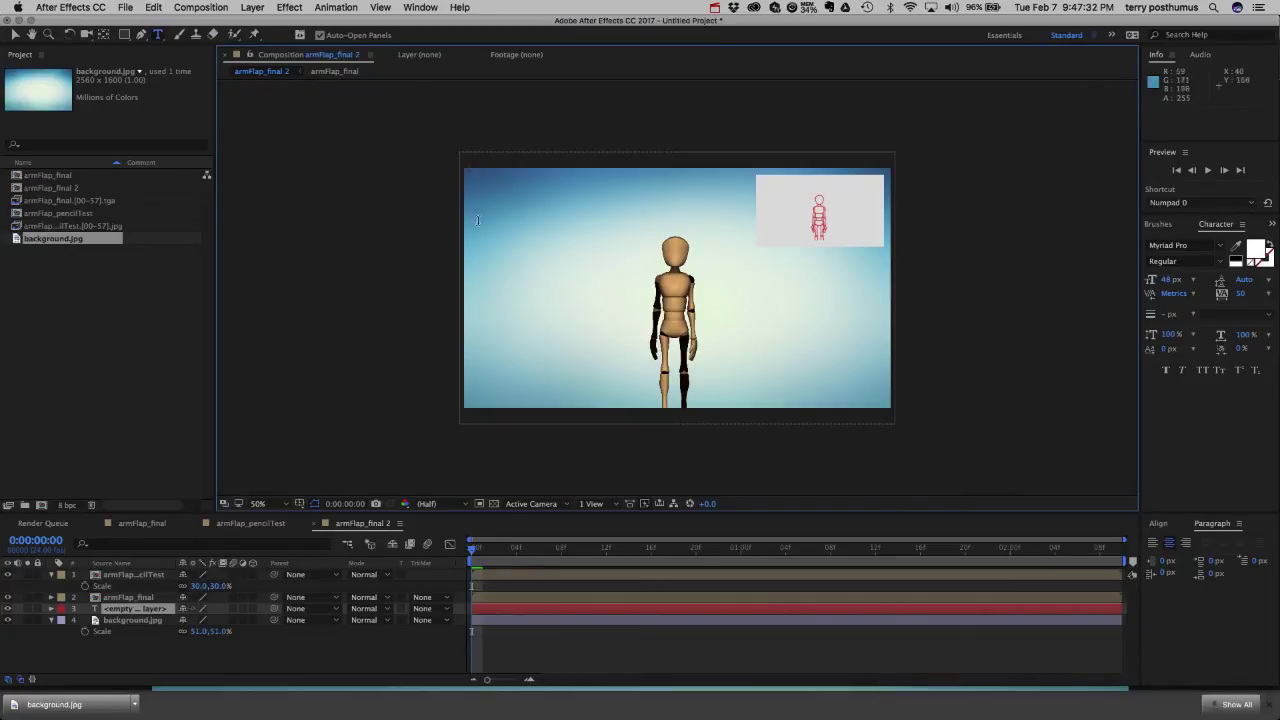
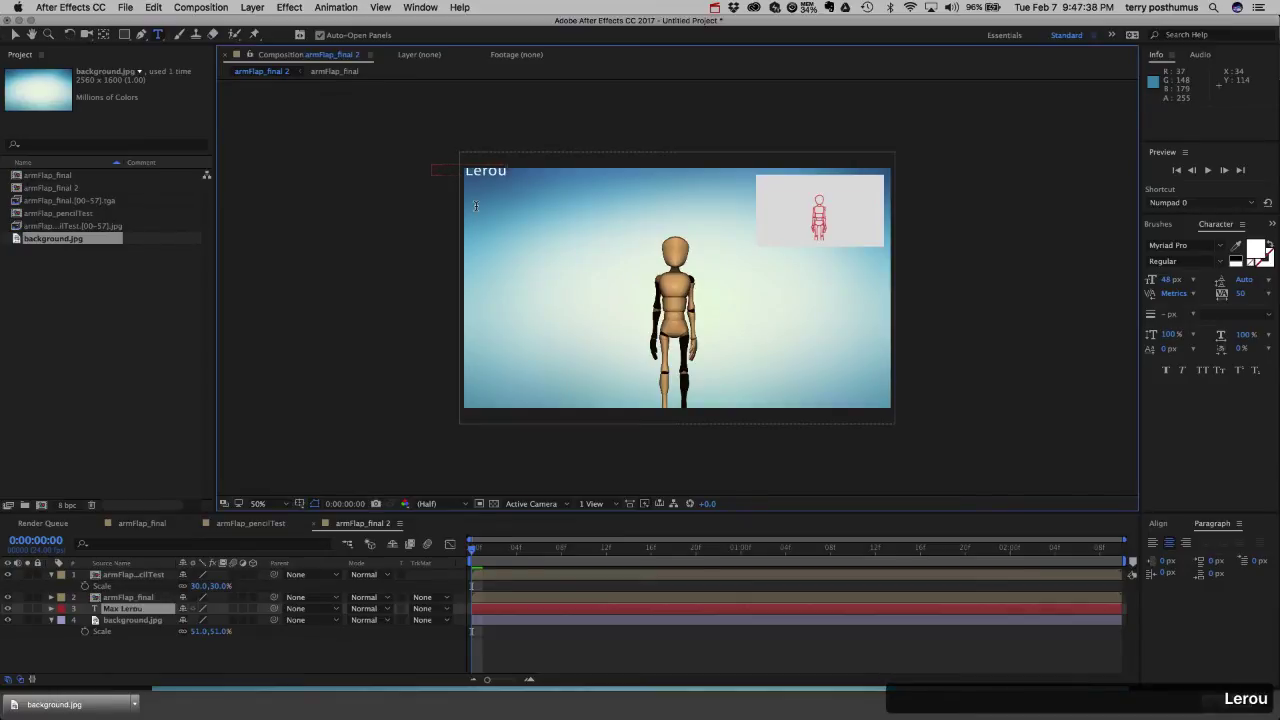
Type the animator's name, left-align it, and add lines 'ANMN 150 0NC' and 'Arm Flap Animation' below.
{"action": "left_click", "coordinate": [1153, 543]}
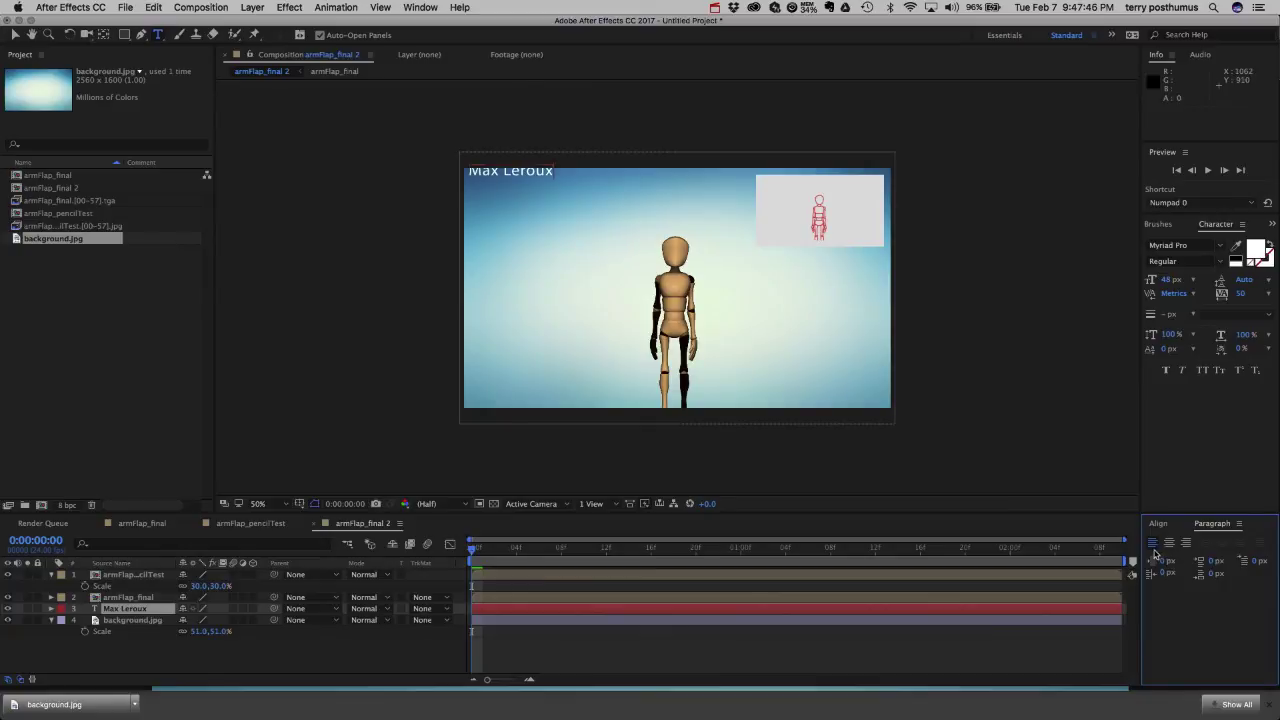
{"action": "left_click", "coordinate": [555, 171]}
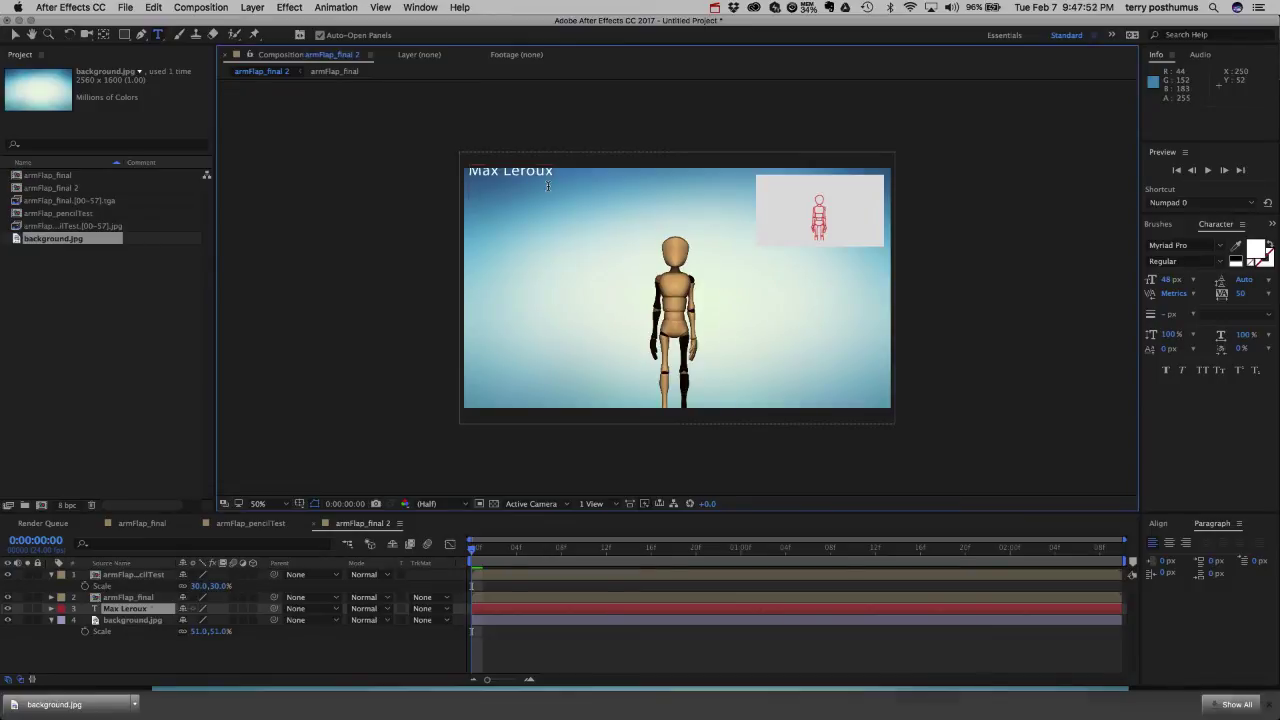
{"action": "key", "text": "Return"}
{"action": "type", "text": "ANMN 1"}
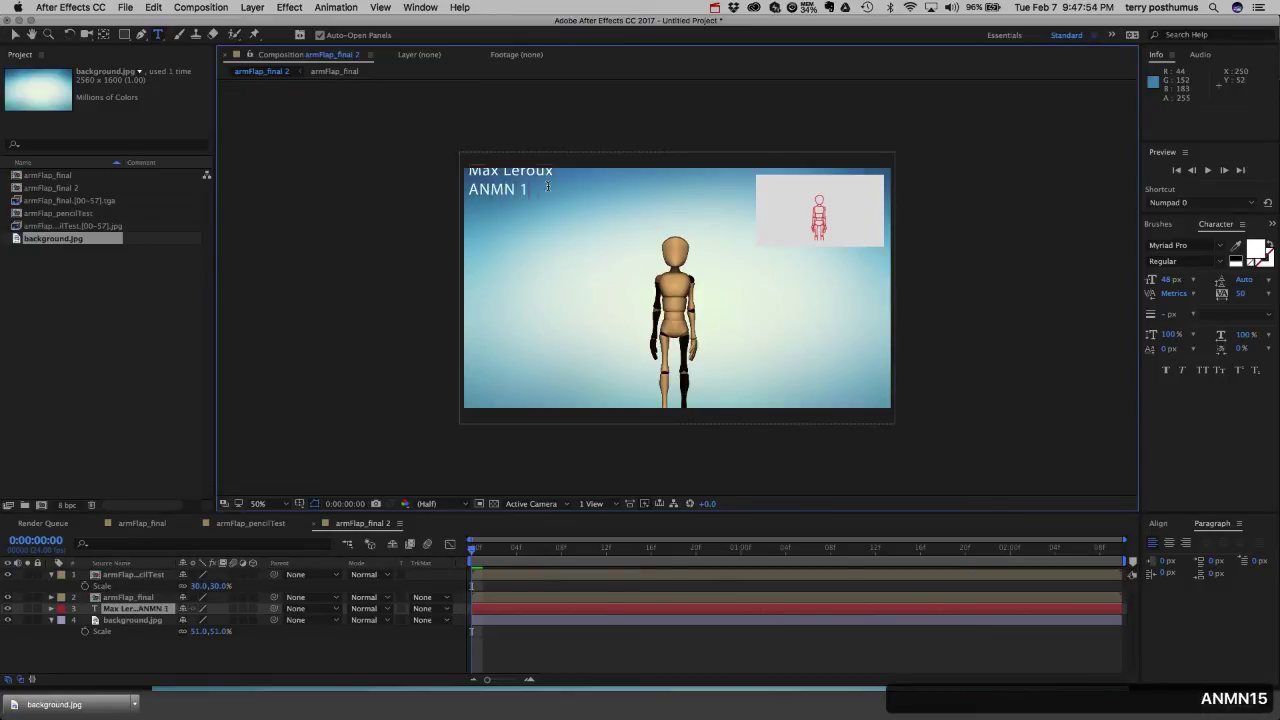
{"action": "type", "text": "50"}
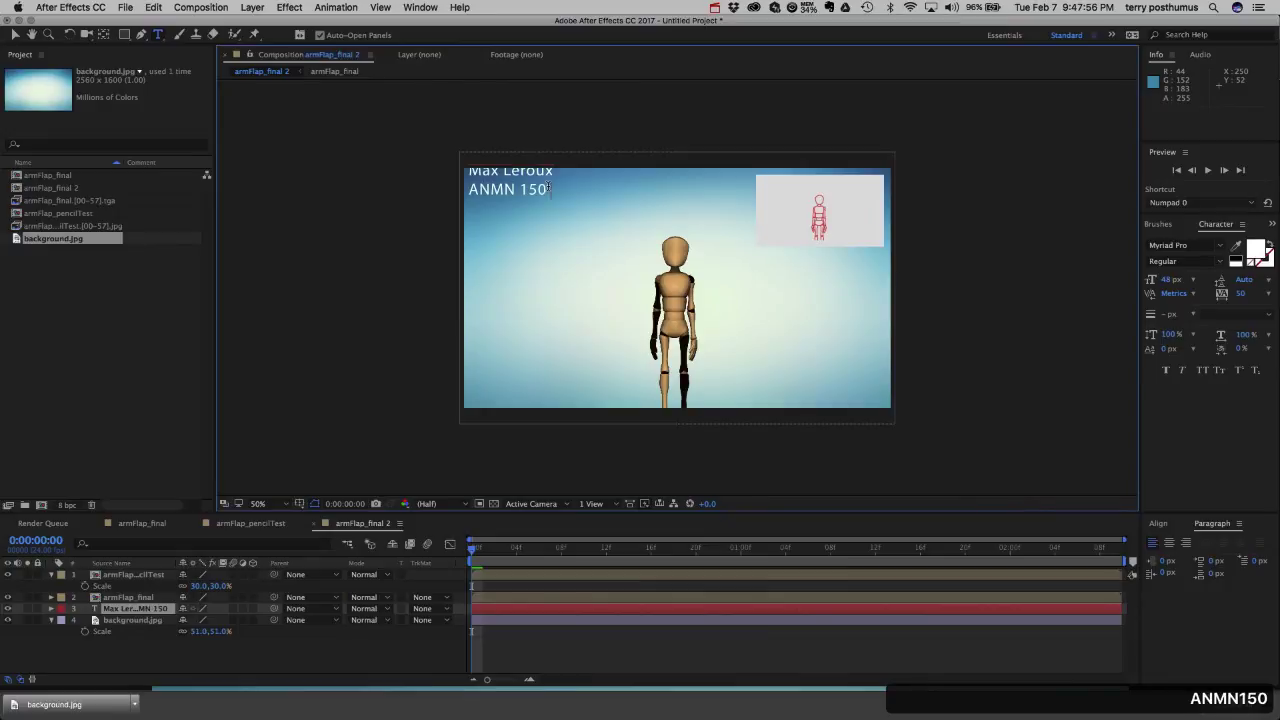
{"action": "type", "text": "0NC "}
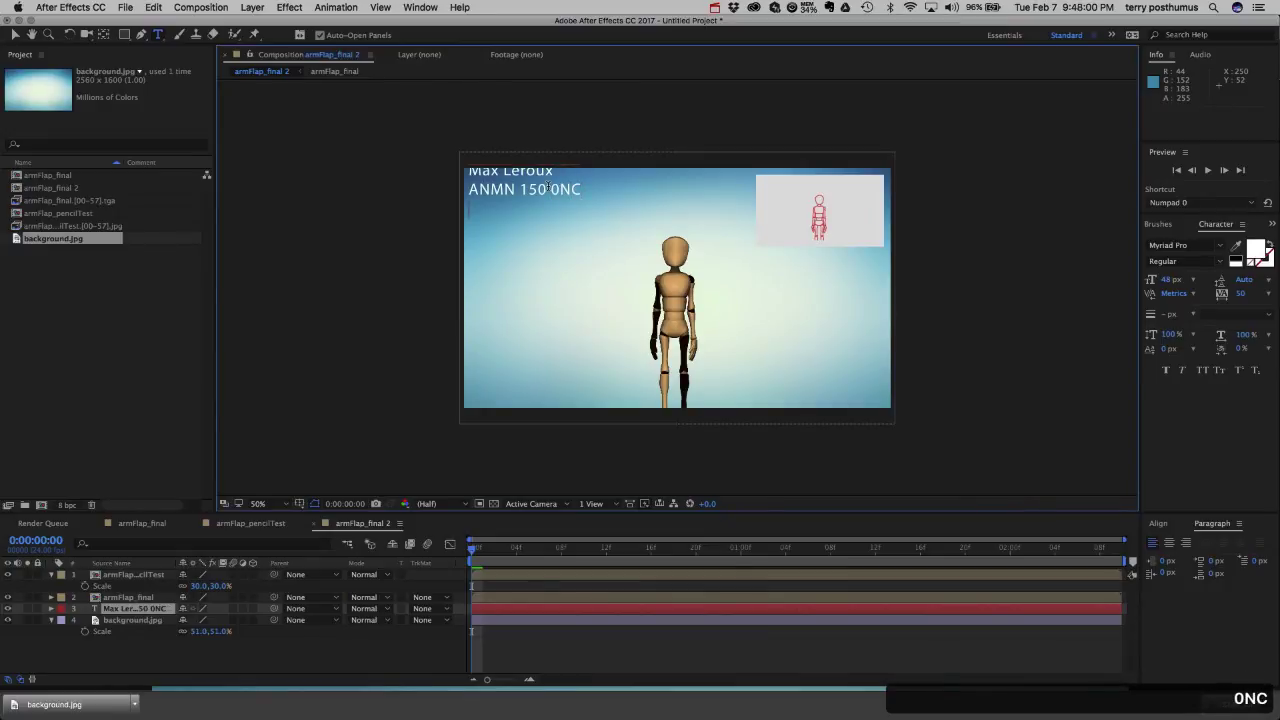
{"action": "type", "text": "Arm"}
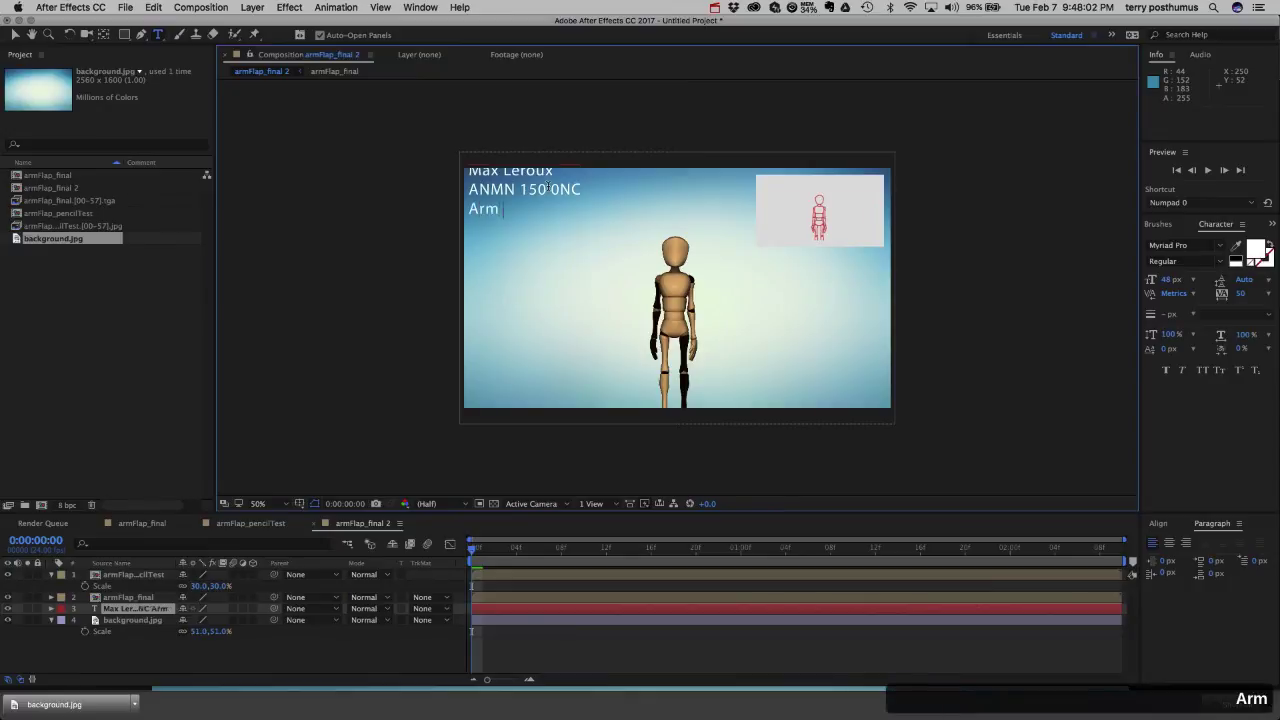
{"action": "type", "text": " Flap"}
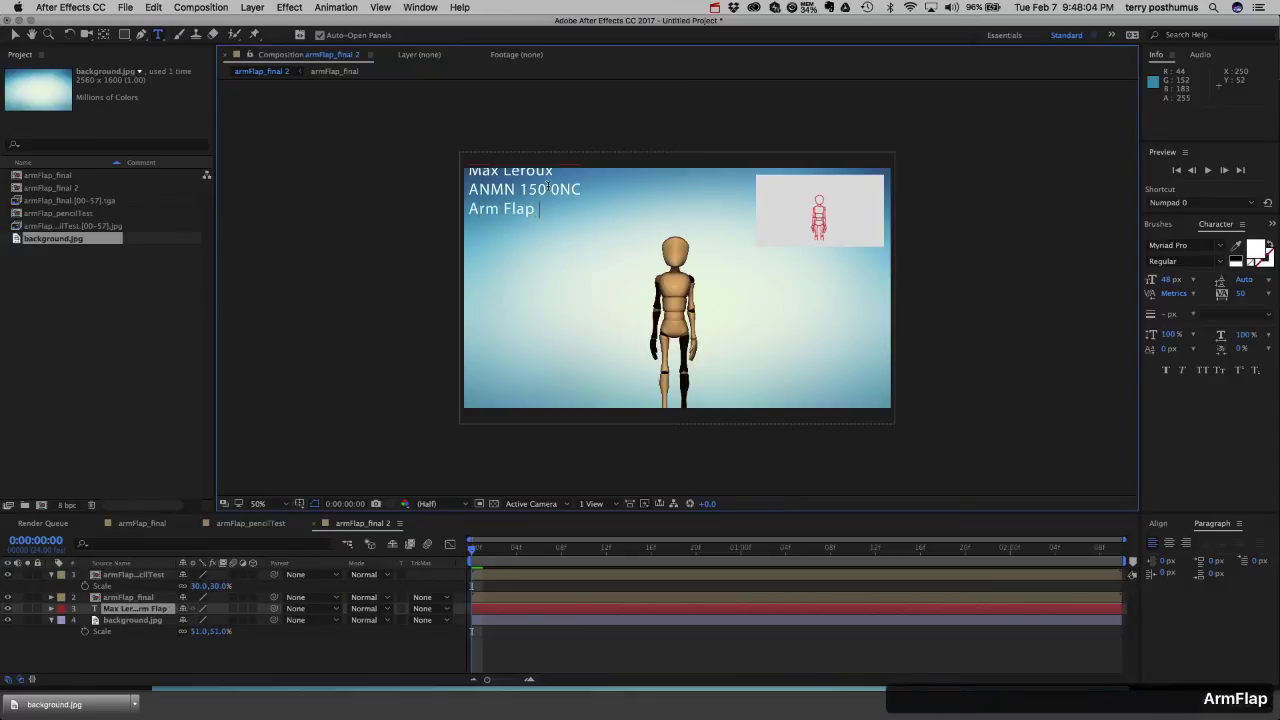
{"action": "type", "text": "Animation"}
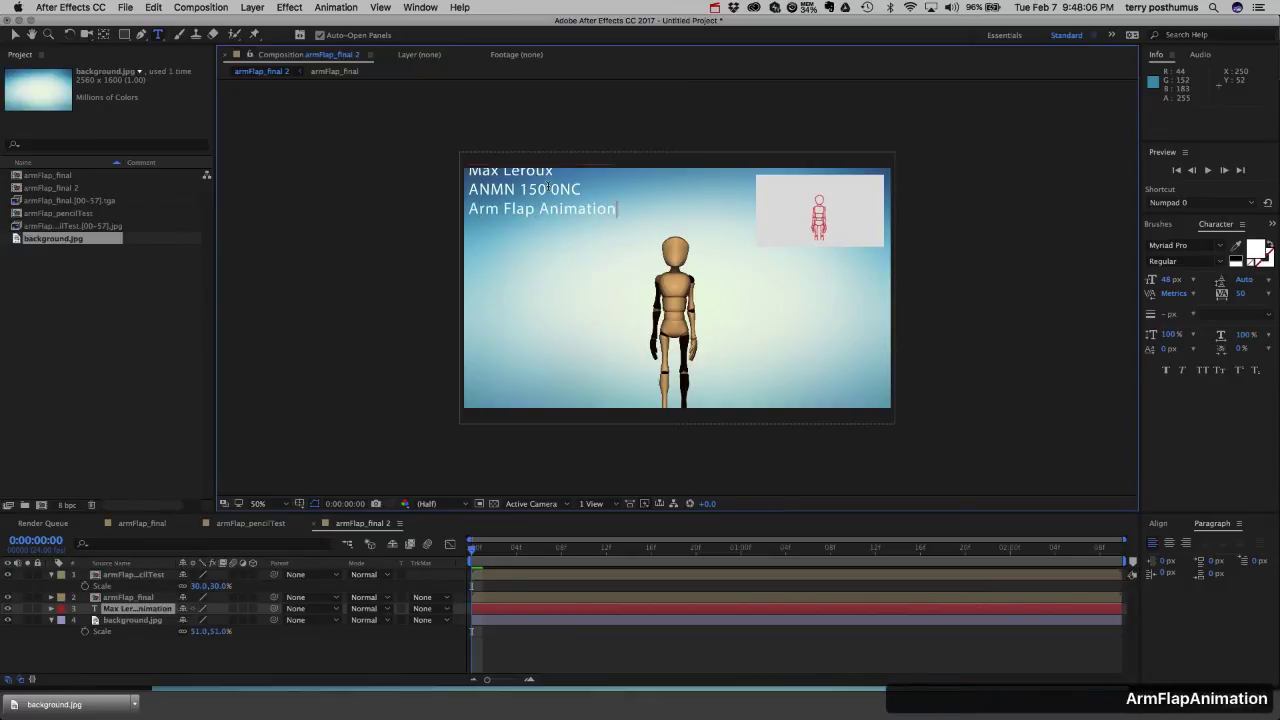
{"action": "left_click_drag", "start_coordinate": [616, 210], "coordinate": [463, 164]}
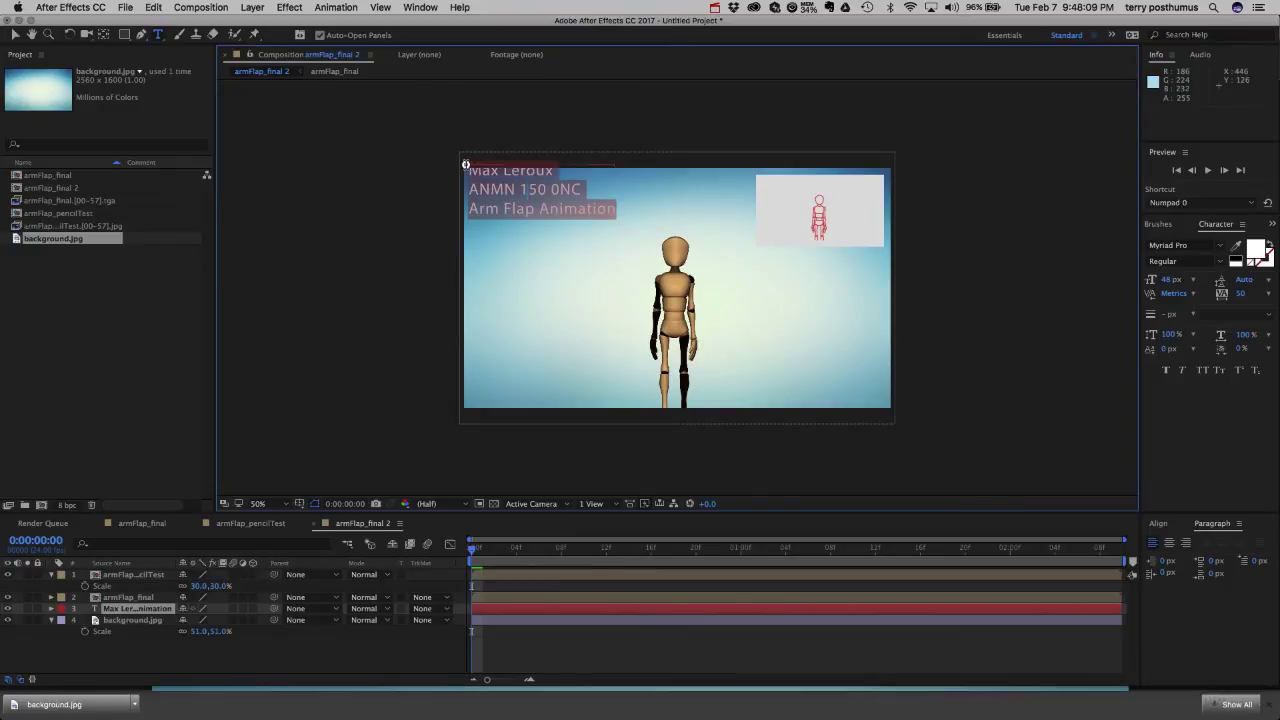
Make the title Myriad Pro Bold Condensed and nudge the text layer to position 16, 56.
{"action": "left_click", "coordinate": [1216, 261]}
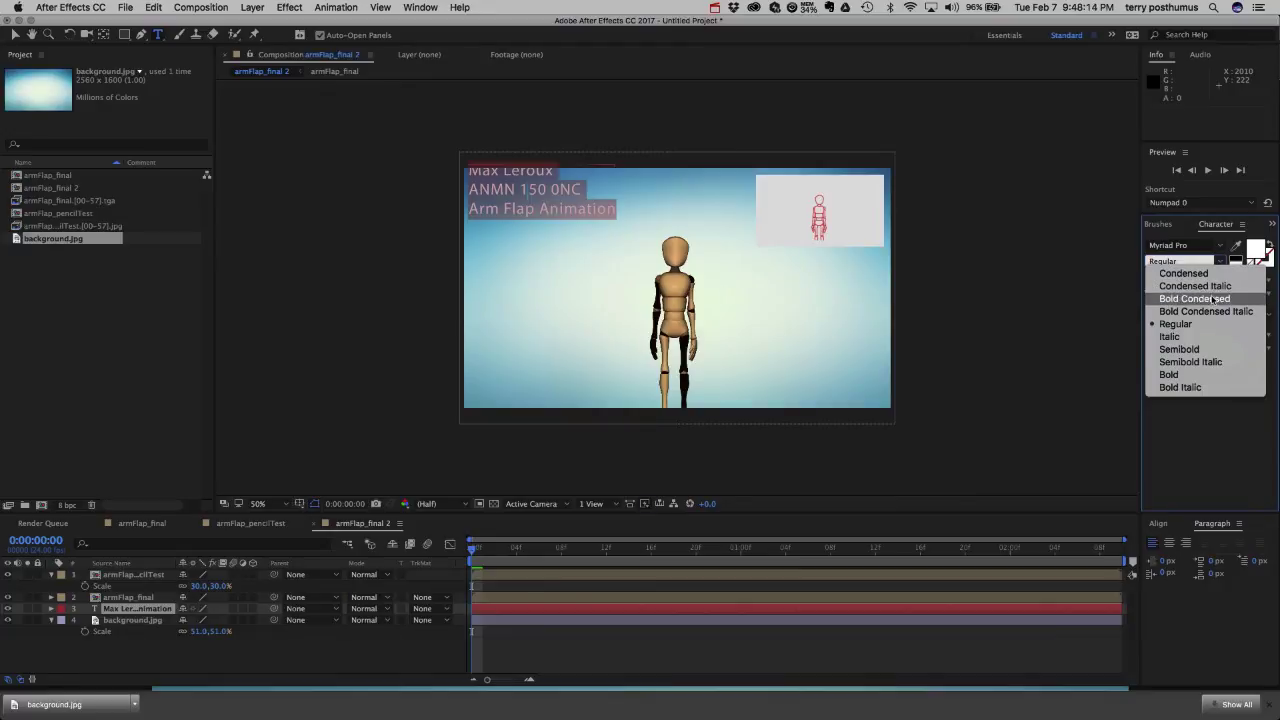
{"action": "left_click", "coordinate": [1211, 299]}
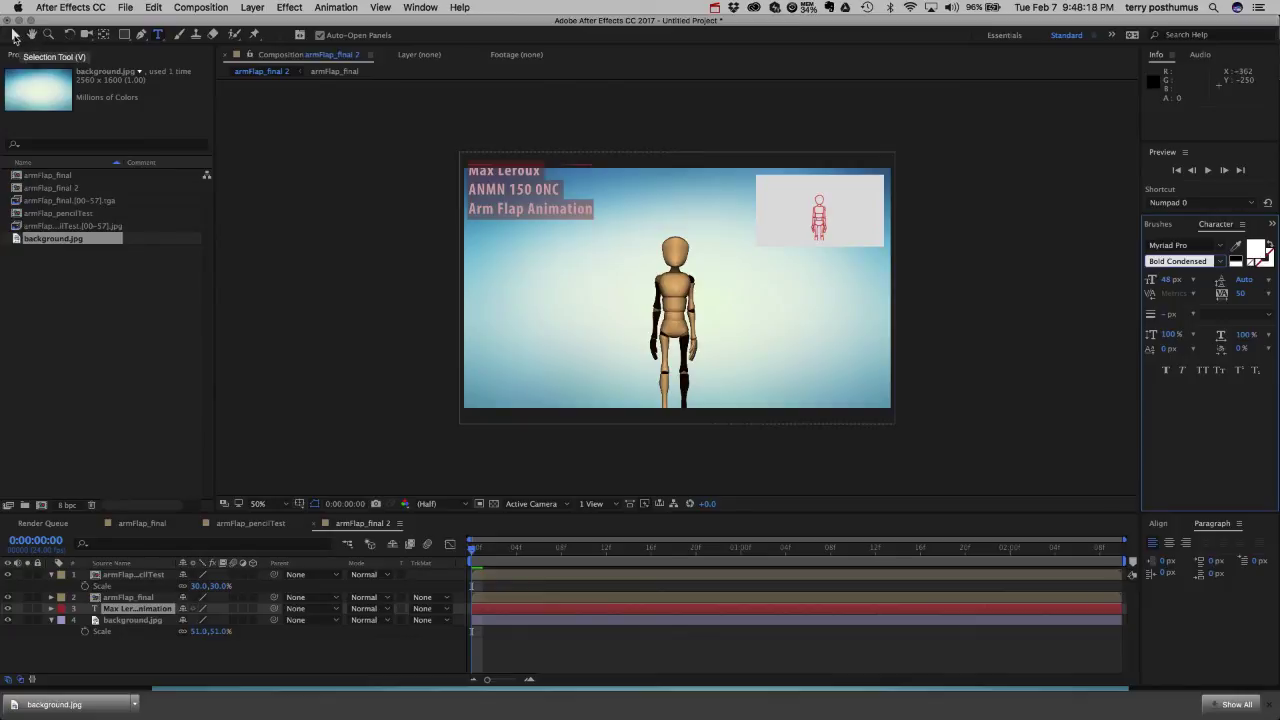
{"action": "left_click", "coordinate": [14, 35]}
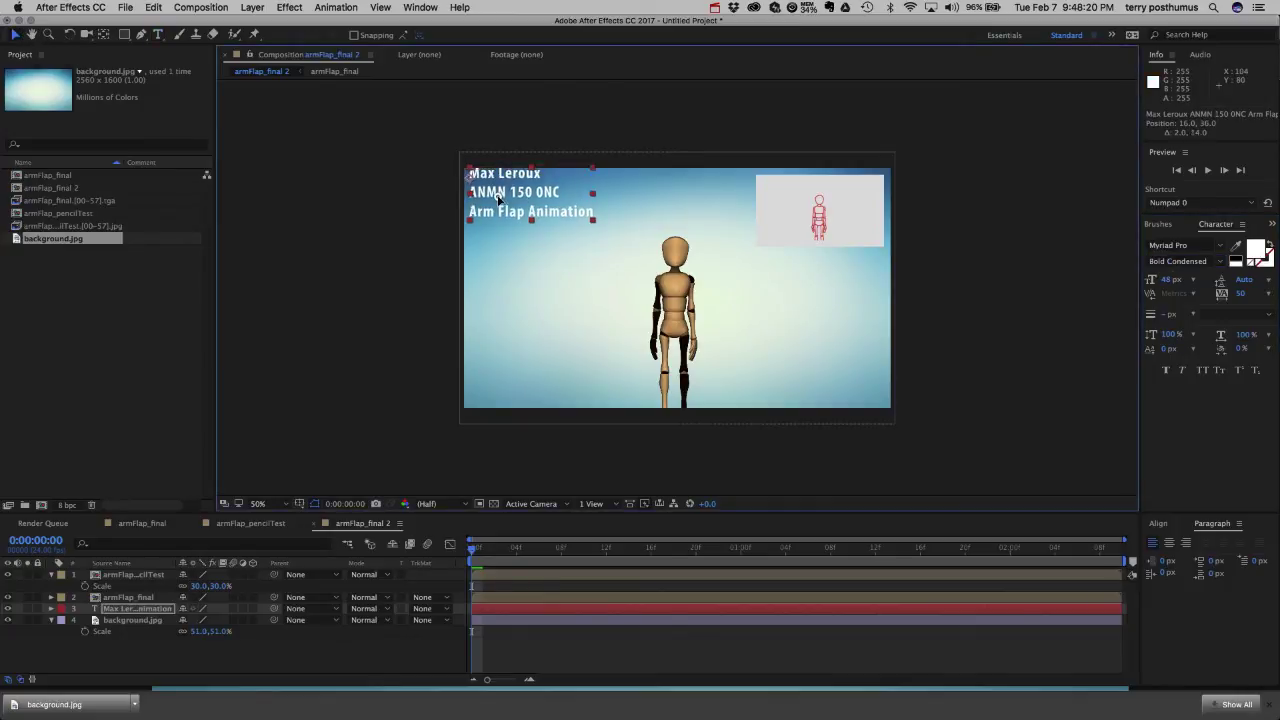
{"action": "left_click_drag", "start_coordinate": [497, 202], "coordinate": [499, 205]}
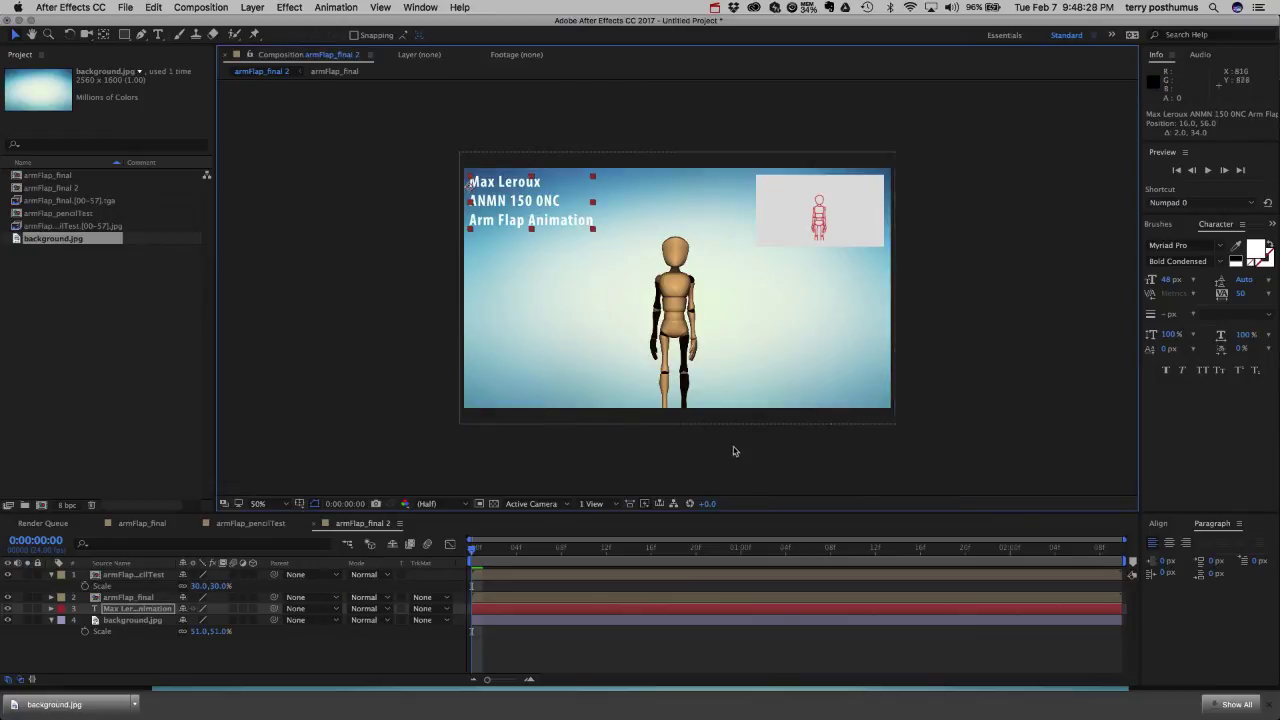
{"action": "left_click", "coordinate": [420, 350]}
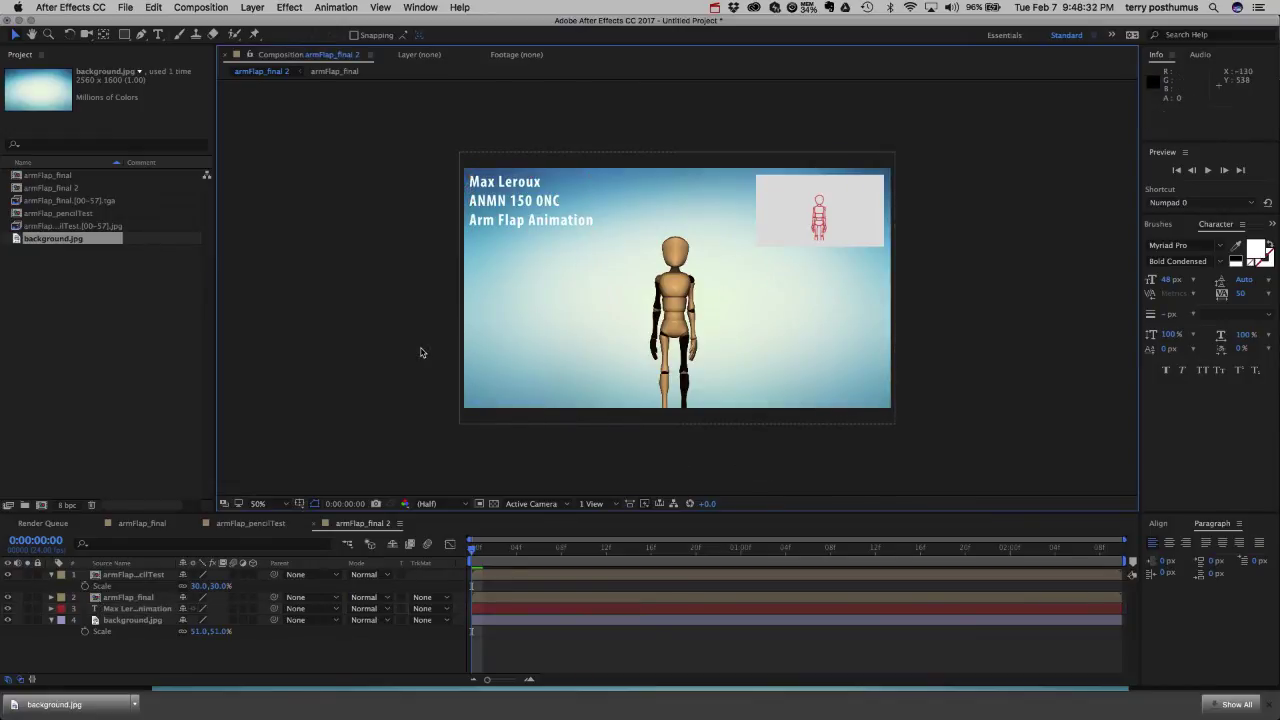
{"action": "key", "text": "KP_0"}
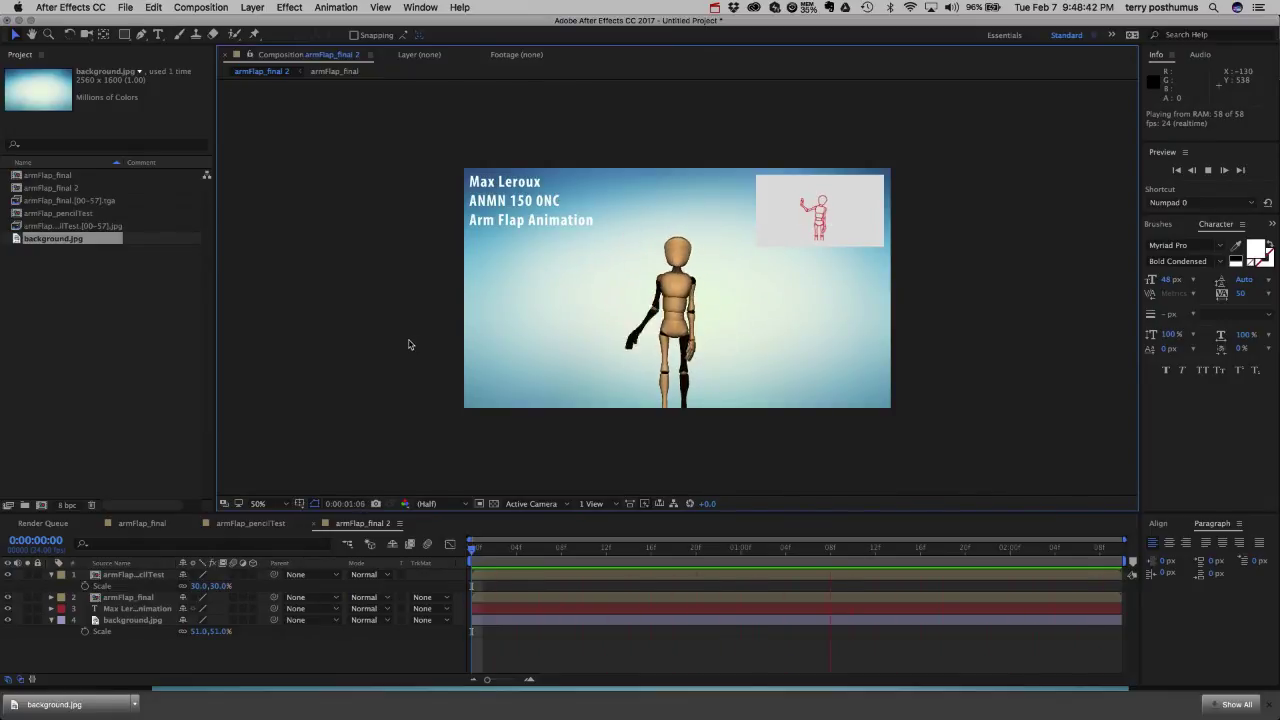
{"action": "key", "text": "space"}
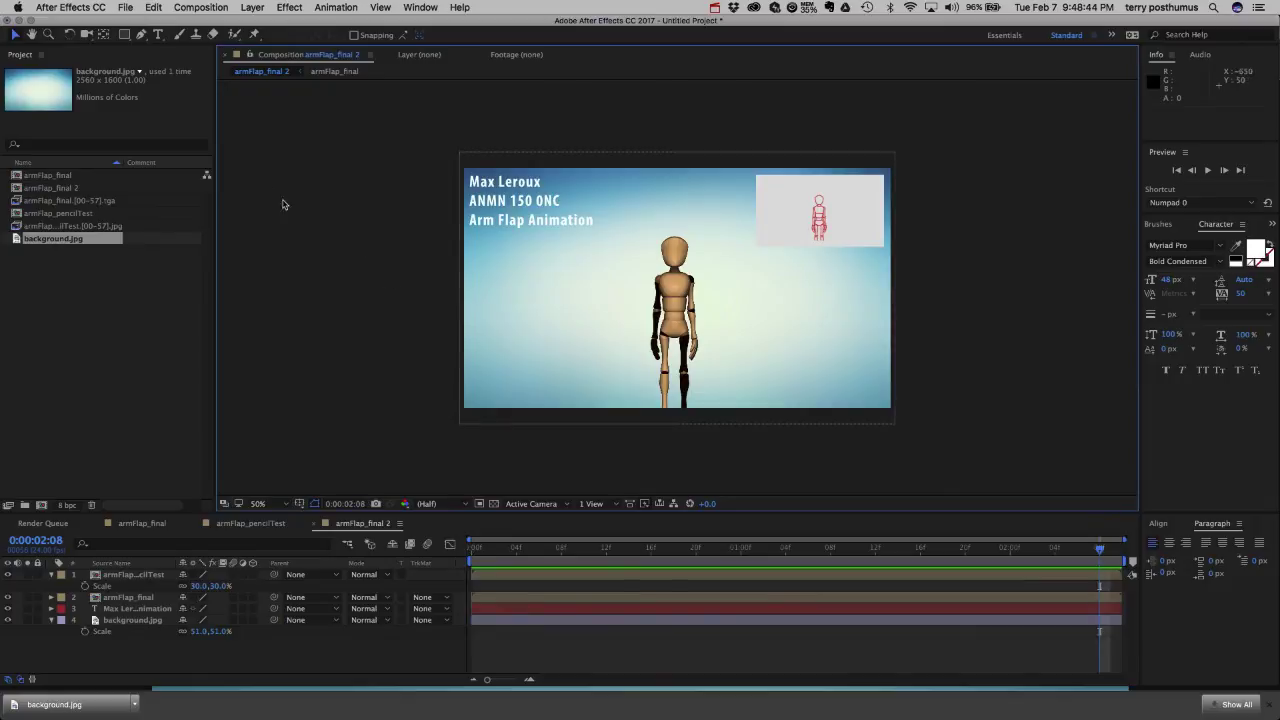
Save As armFlapAnimation.aep into the Arm Flap Animation folder on the Desktop.
{"action": "left_click", "coordinate": [125, 8]}
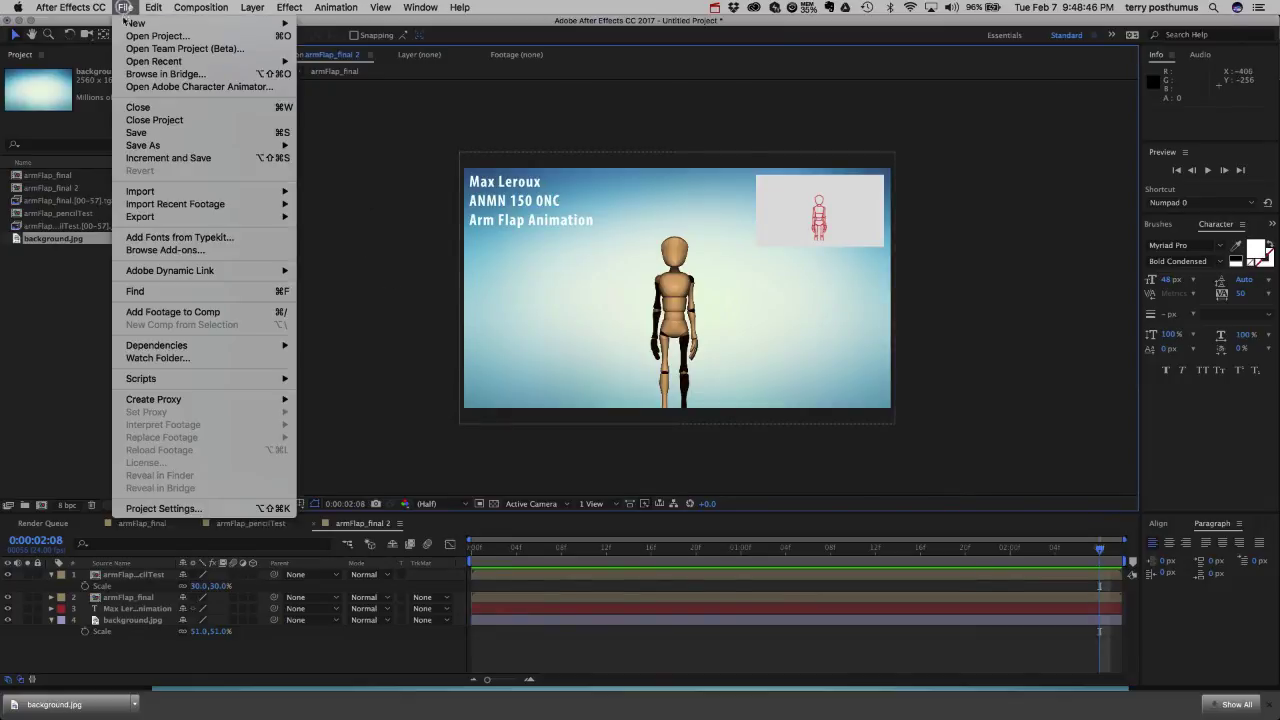
{"action": "mouse_move", "coordinate": [140, 145]}
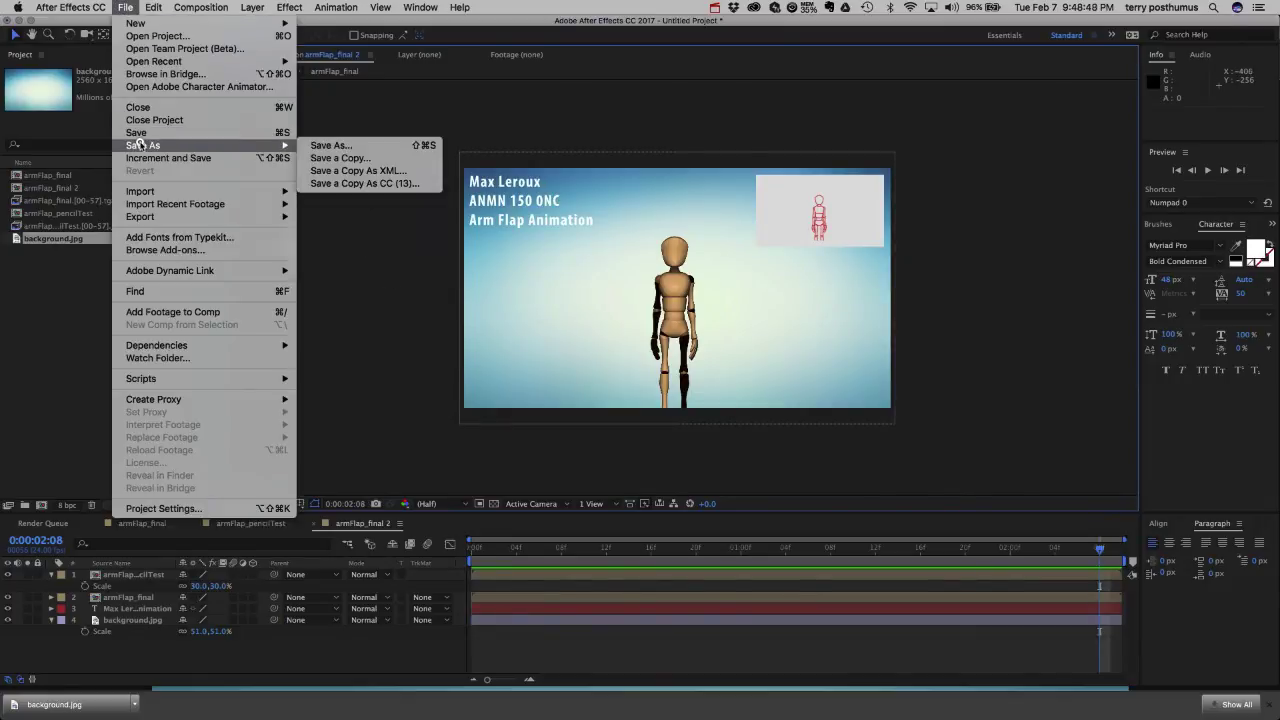
{"action": "left_click", "coordinate": [316, 146]}
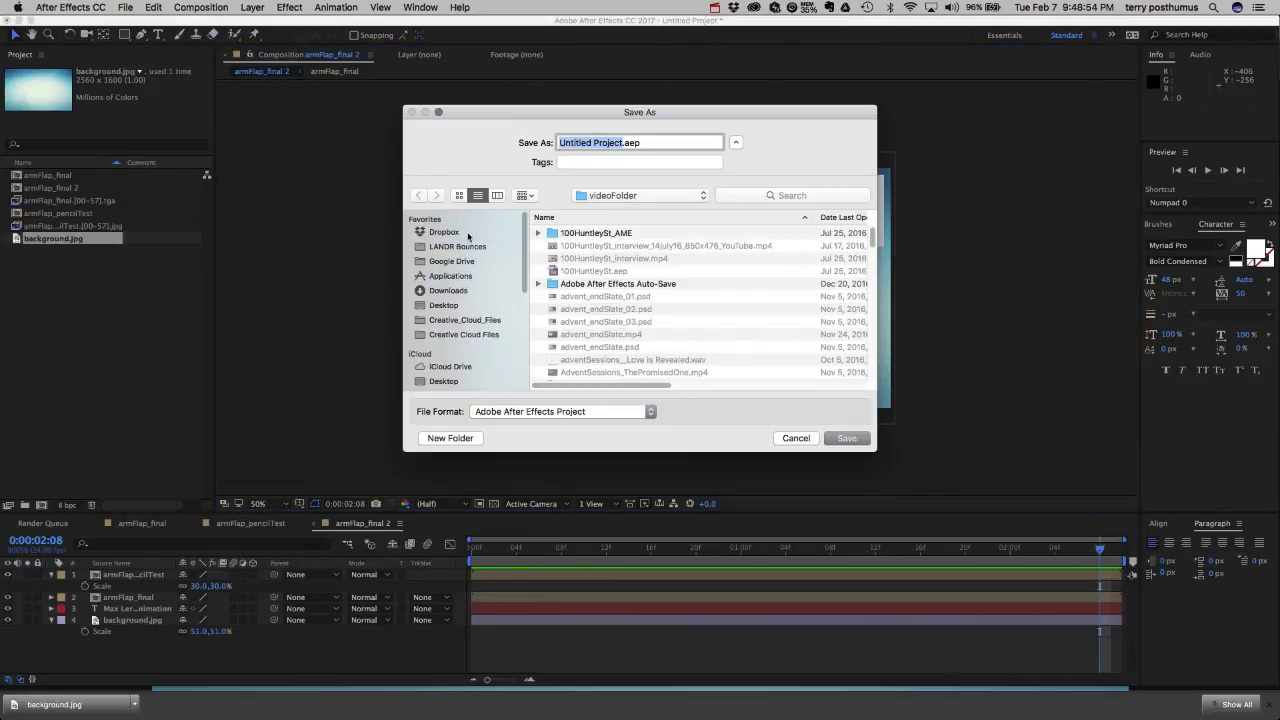
{"action": "left_click", "coordinate": [448, 304]}
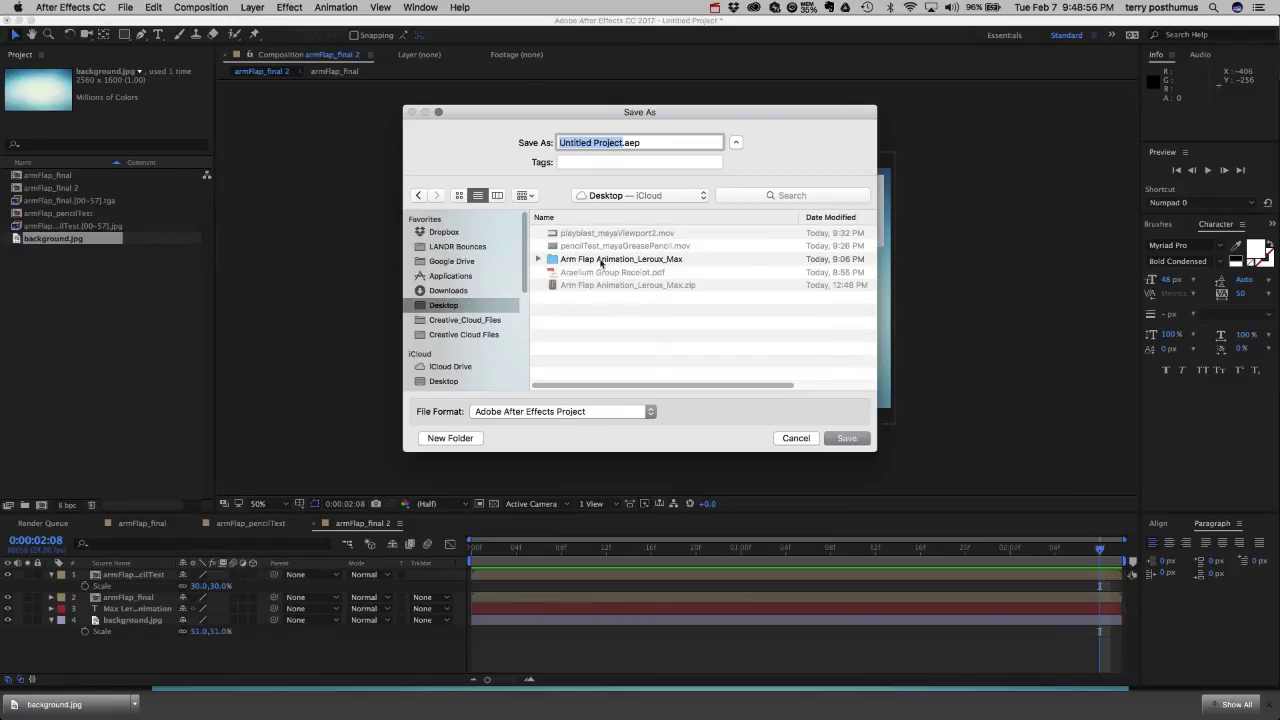
{"action": "left_click", "coordinate": [595, 260]}
{"action": "double_click", "coordinate": [595, 260]}
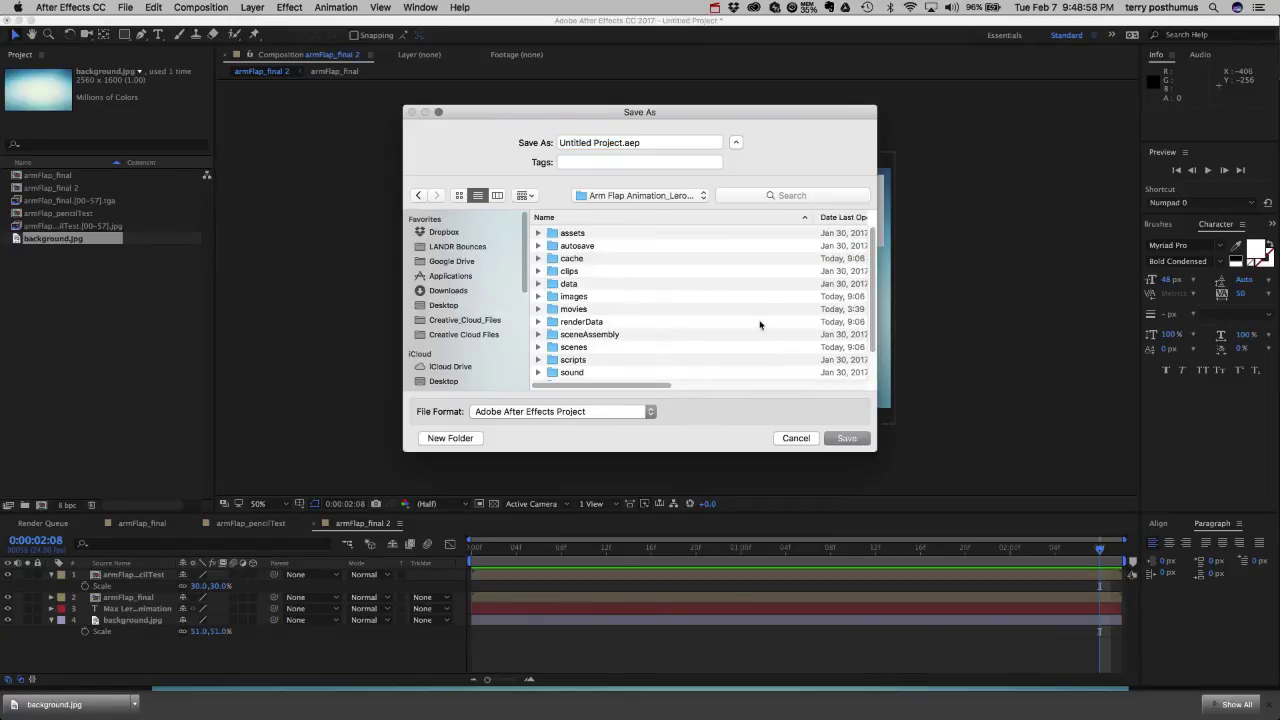
{"action": "scroll", "coordinate": [870, 290], "scroll_direction": "down", "scroll_amount": 3}
{"action": "scroll", "coordinate": [866, 260], "scroll_direction": "up", "scroll_amount": 3}
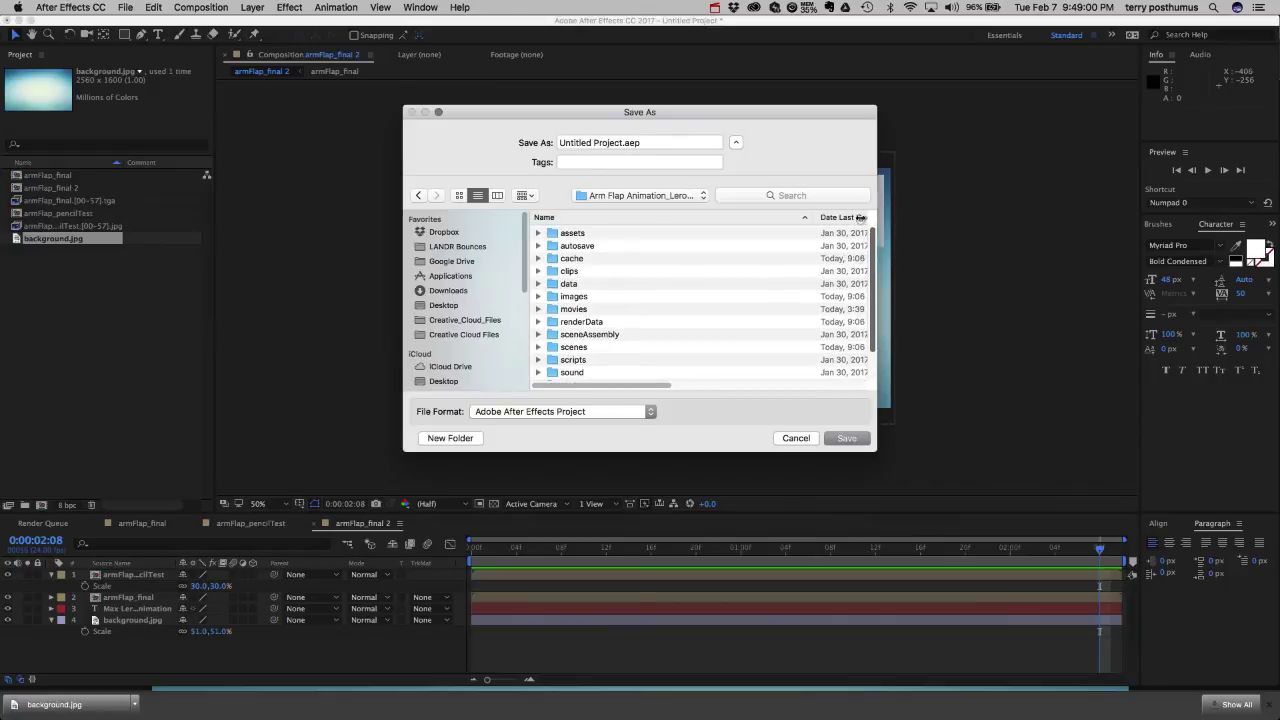
{"action": "left_click_drag", "start_coordinate": [621, 143], "coordinate": [492, 137]}
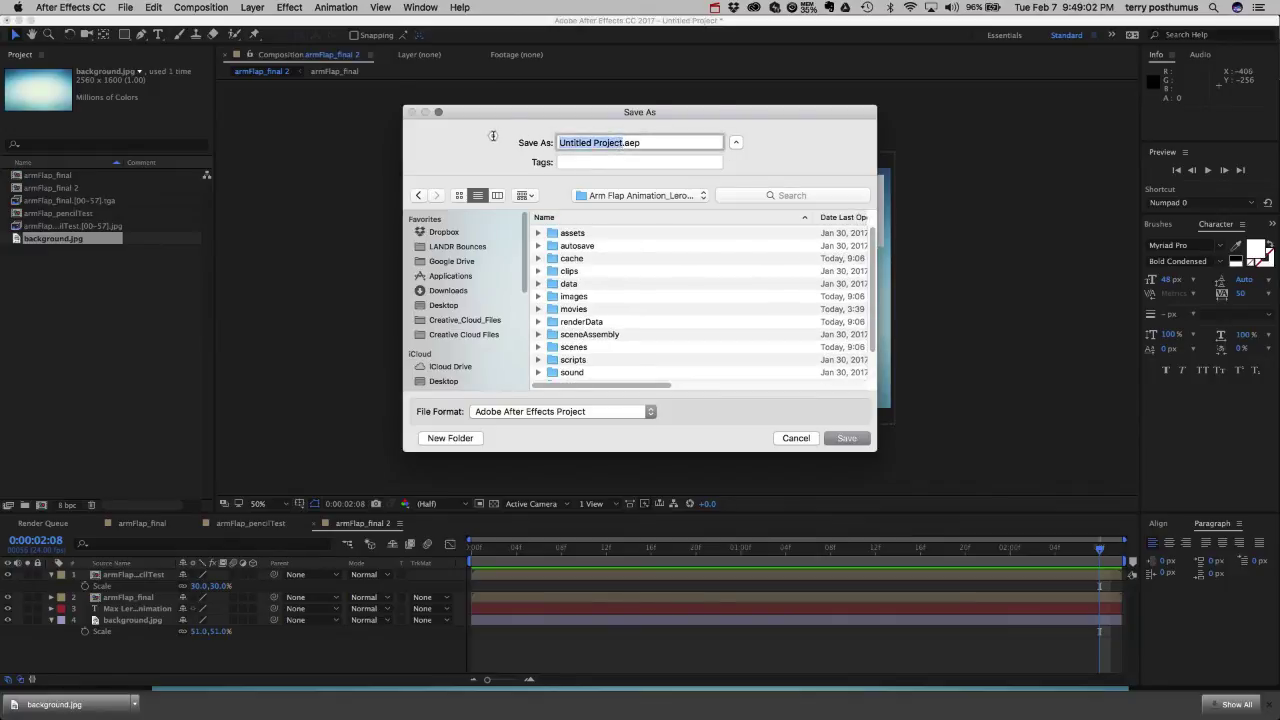
{"action": "type", "text": "armFlap"}
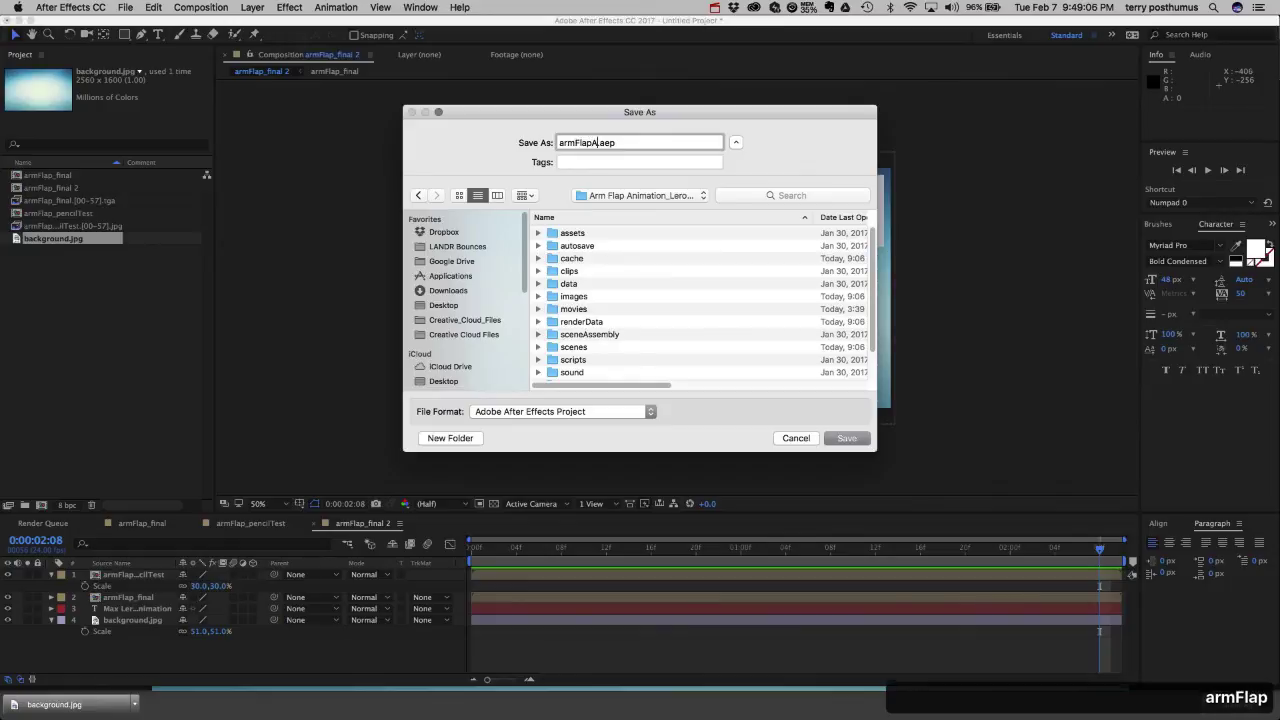
{"action": "type", "text": "Animation"}
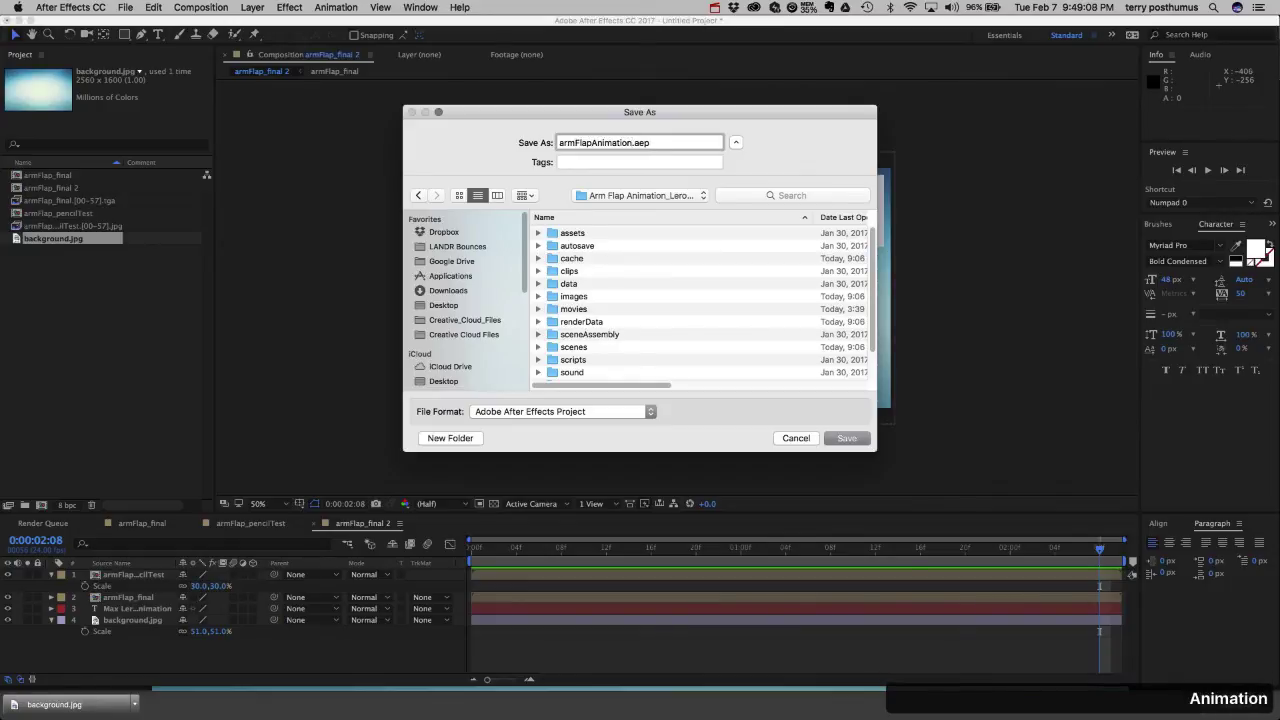
{"action": "left_click", "coordinate": [848, 438]}
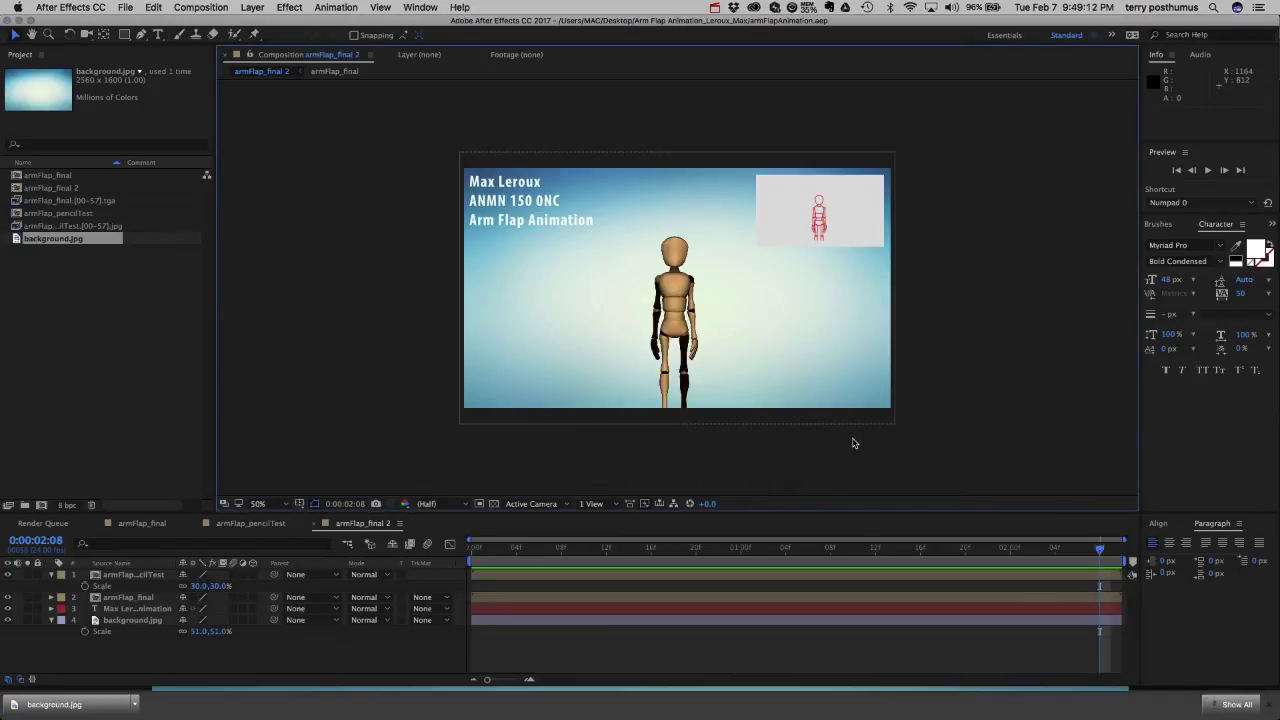